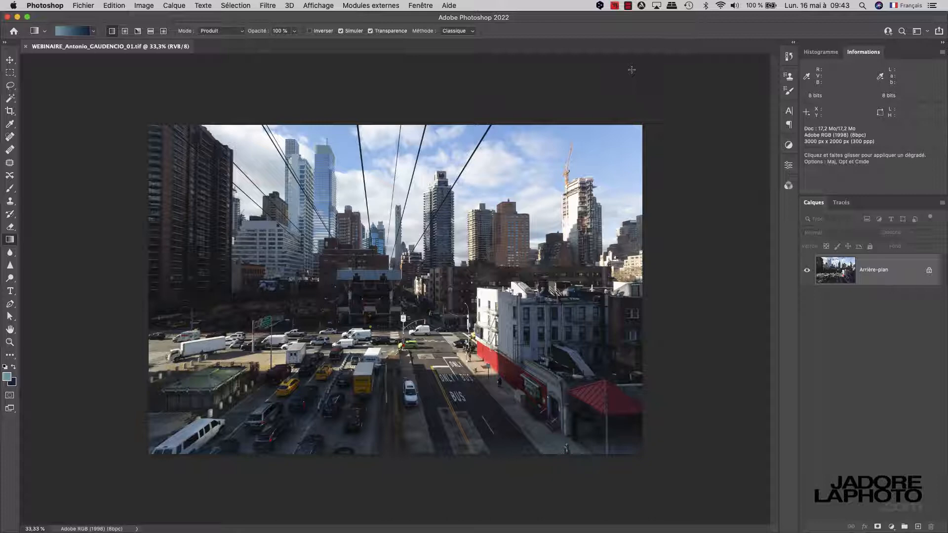
Look over the list of available panels and view the photo's histogram
left_click(420, 5)
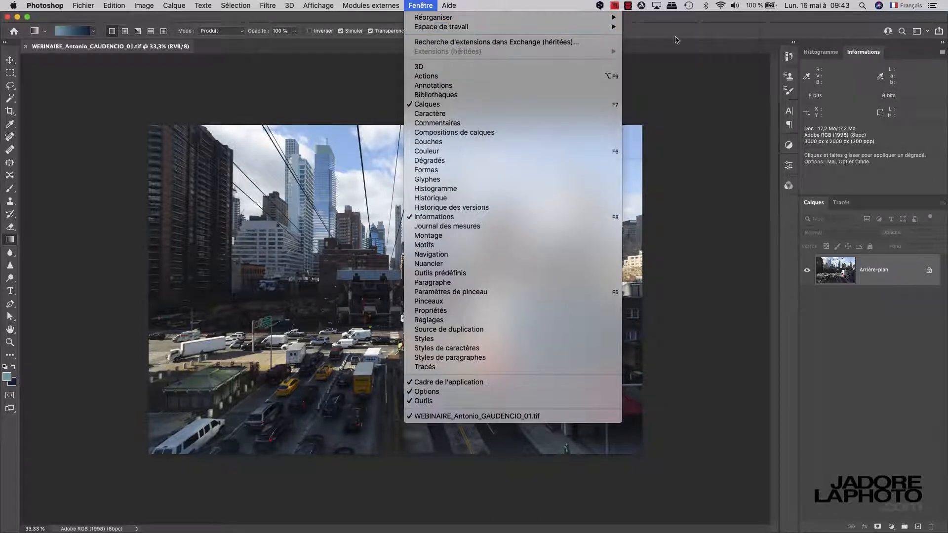
mouse_move(612, 27)
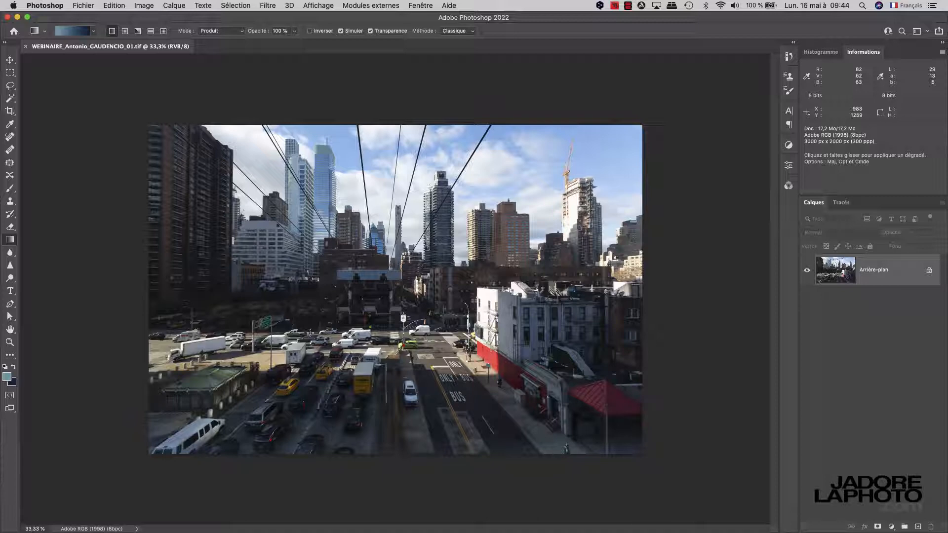
left_click(823, 56)
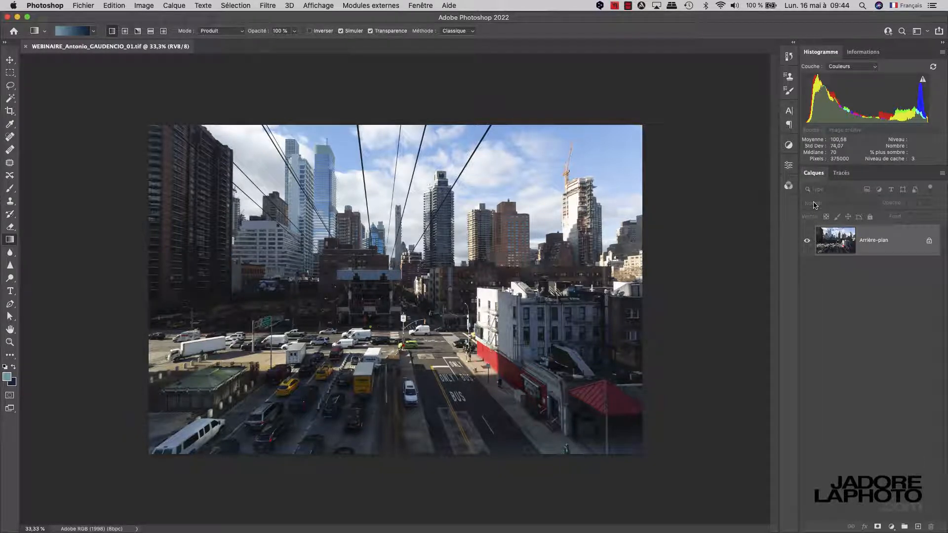
Set the second colour readout in Informations to Couleurs CMJN
left_click(863, 52)
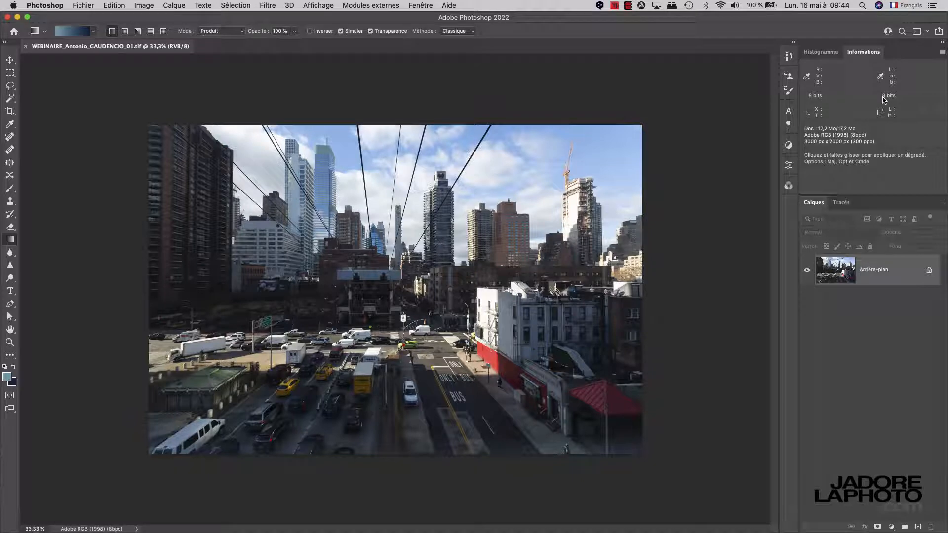
left_click(881, 76)
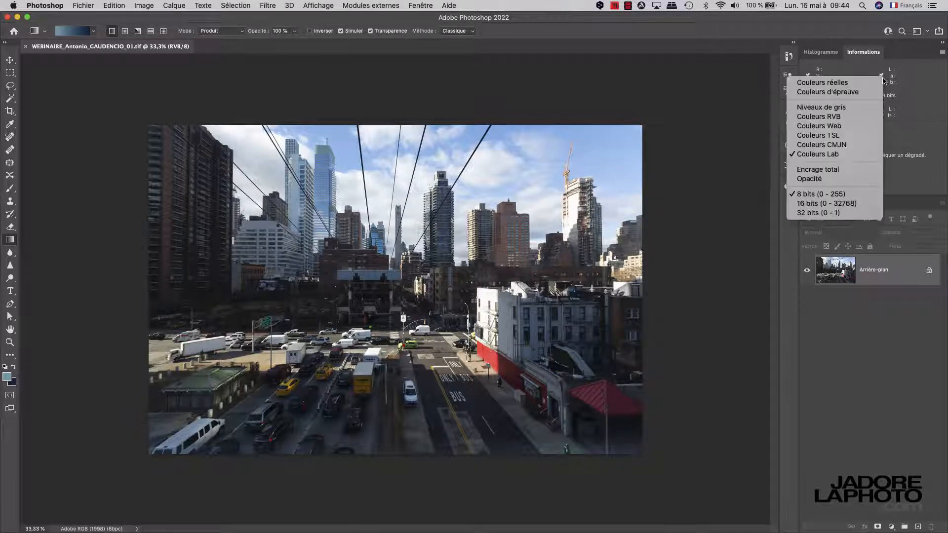
left_click(870, 145)
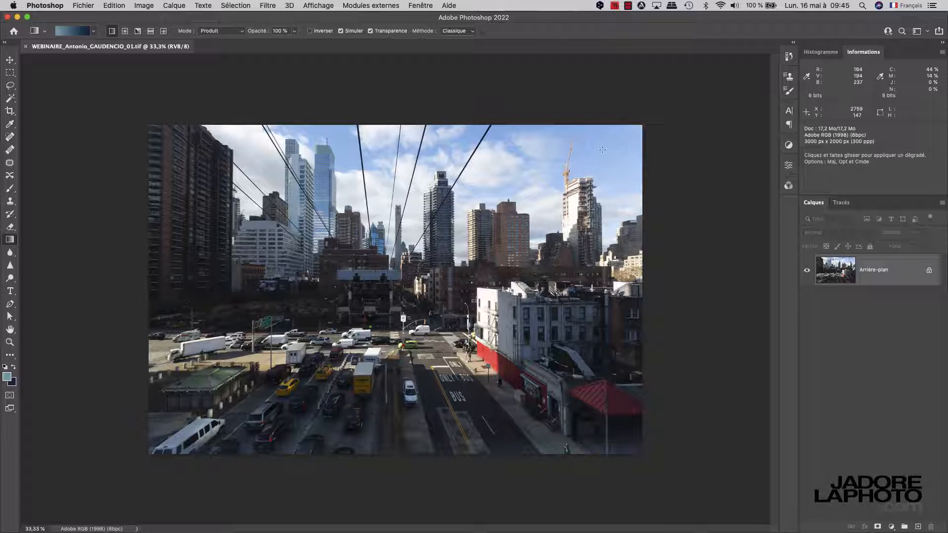
Collapse the Informations group, check the Tracés list and return to the Calques list
left_click(864, 52)
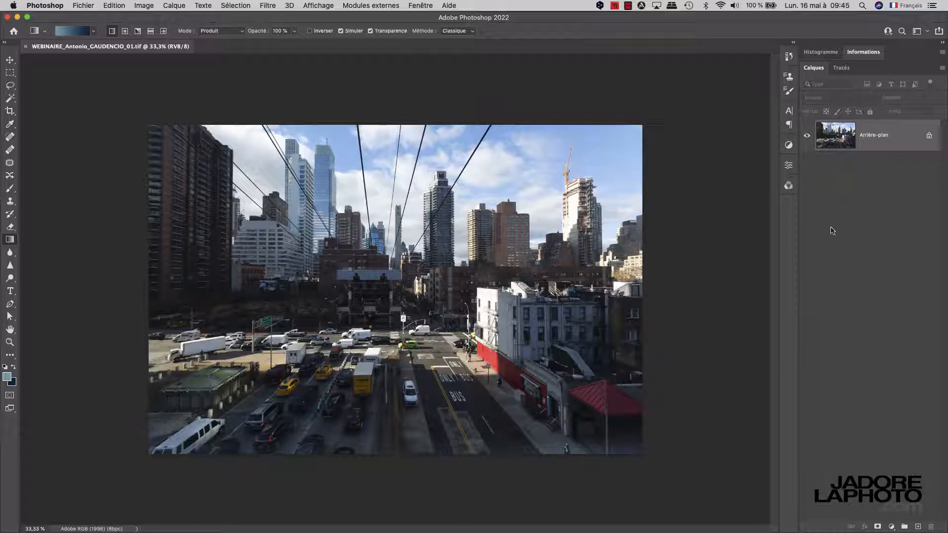
left_click(841, 70)
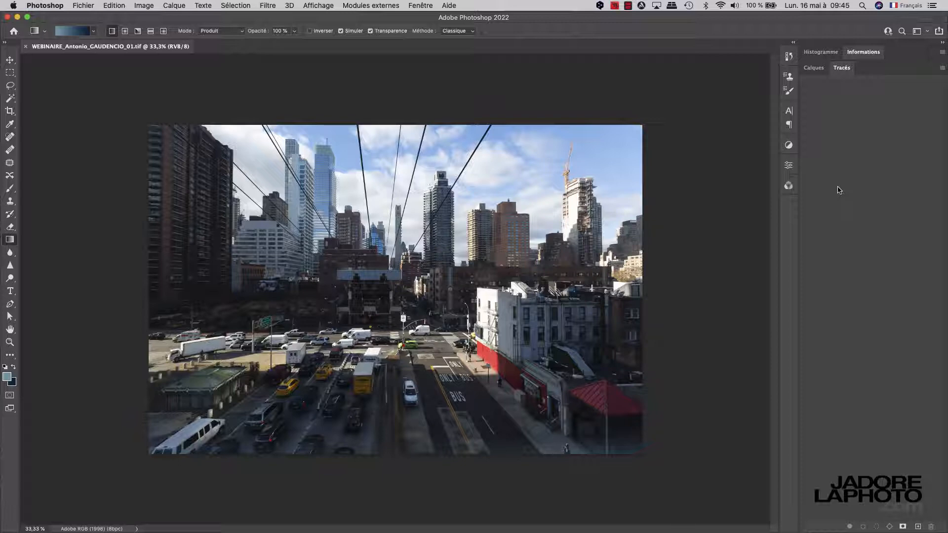
left_click(813, 67)
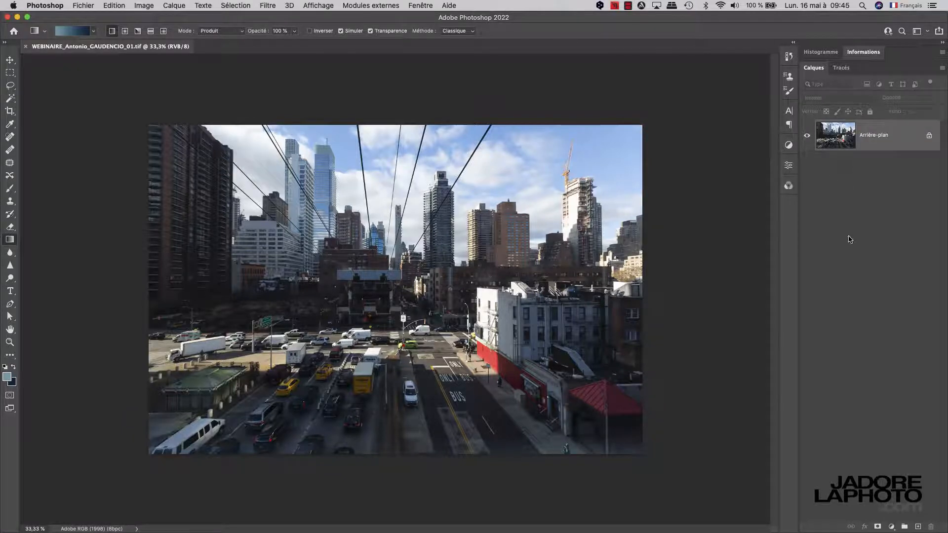
Examine the document history, the clone source settings and the brush settings from the icon column
left_click(789, 57)
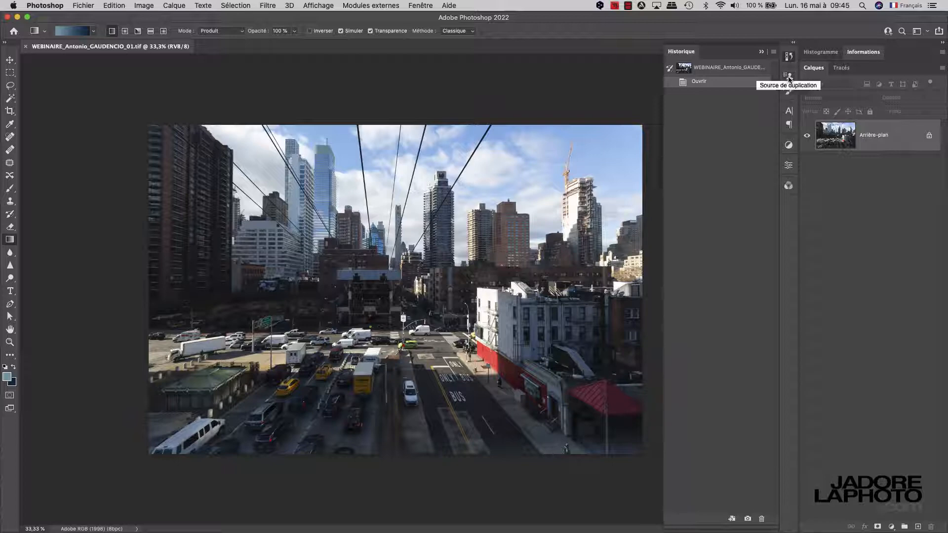
left_click(790, 77)
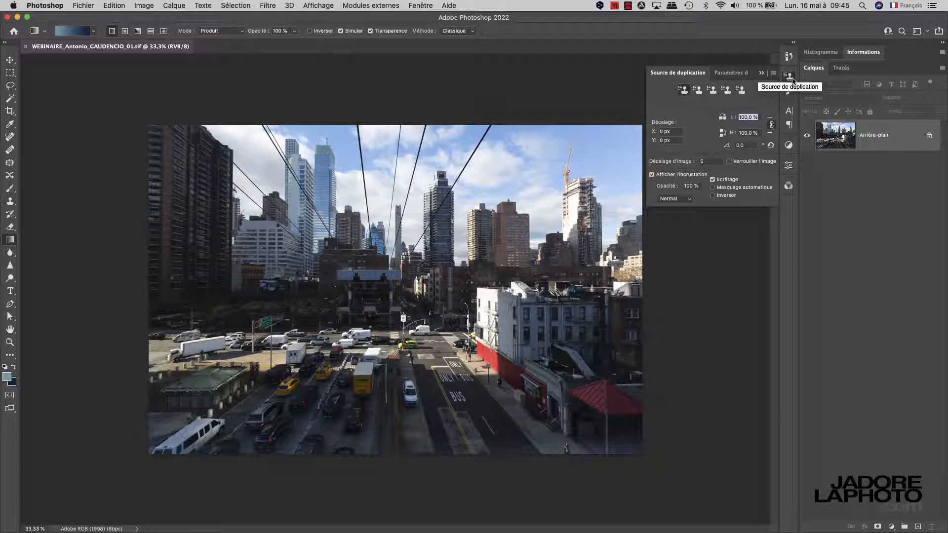
left_click(737, 74)
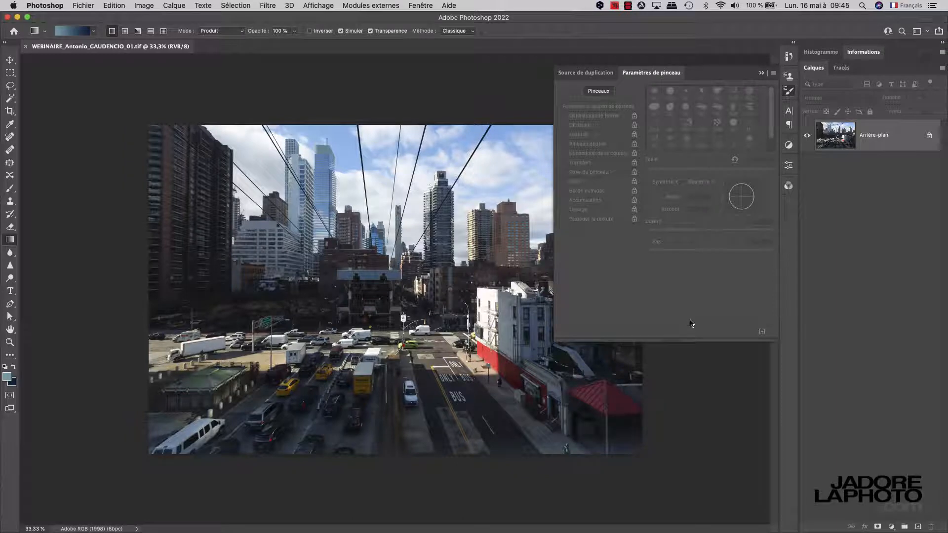
Examine the character settings with the font list, and the paragraph settings
left_click(789, 113)
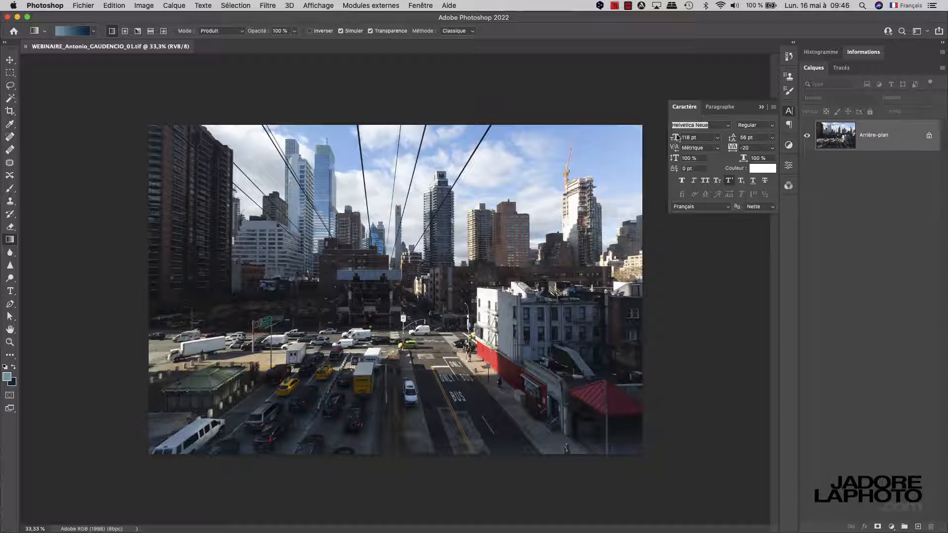
left_click(729, 127)
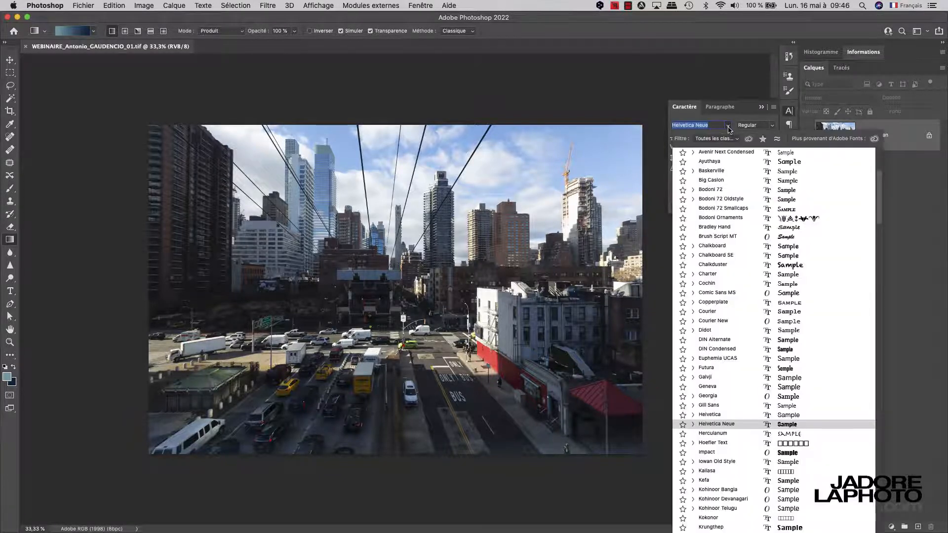
left_click(729, 128)
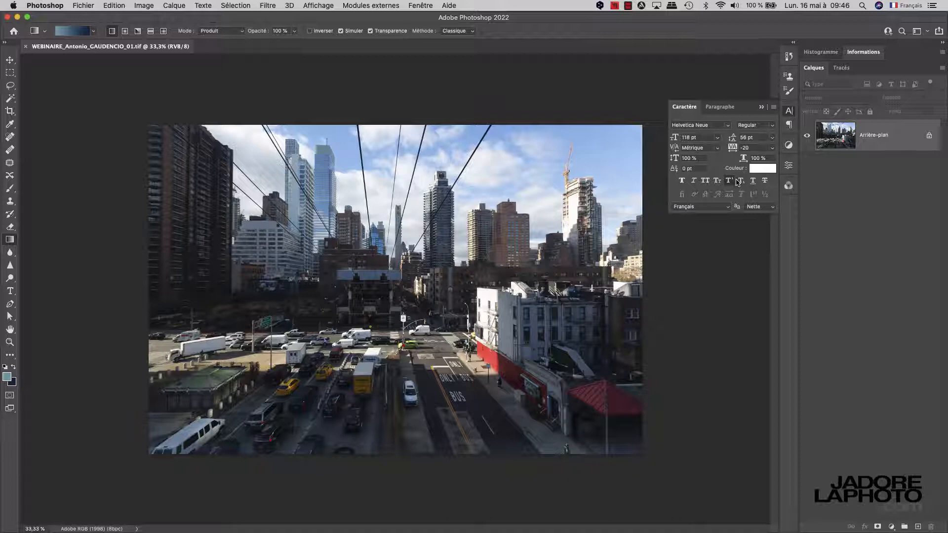
left_click(721, 111)
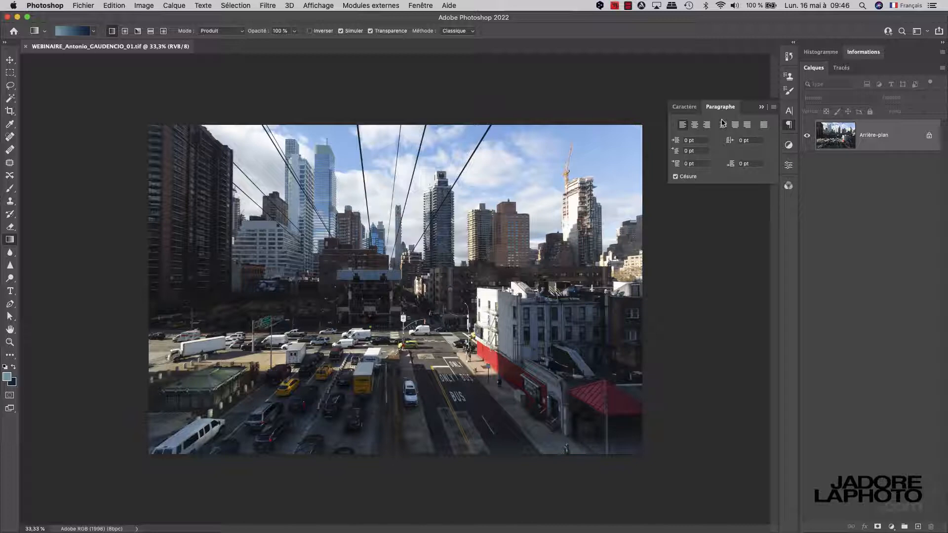
Examine the available adjustments, the document properties with their colour modes, and the colour channels
left_click(789, 145)
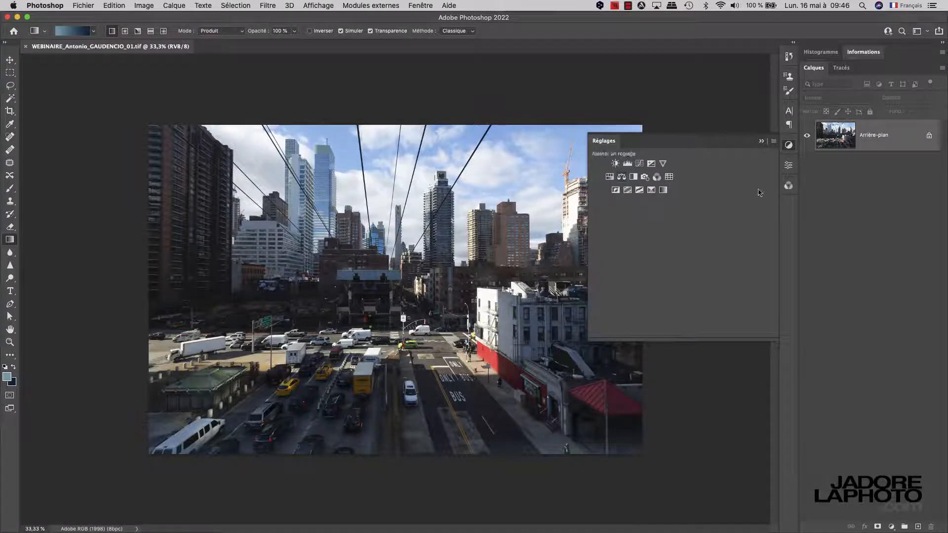
left_click(788, 167)
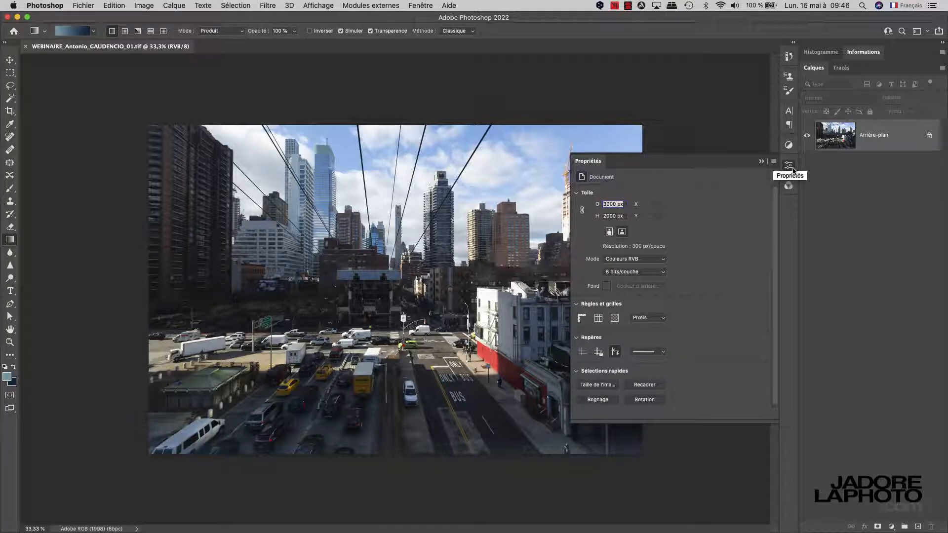
left_click(663, 260)
left_click(714, 260)
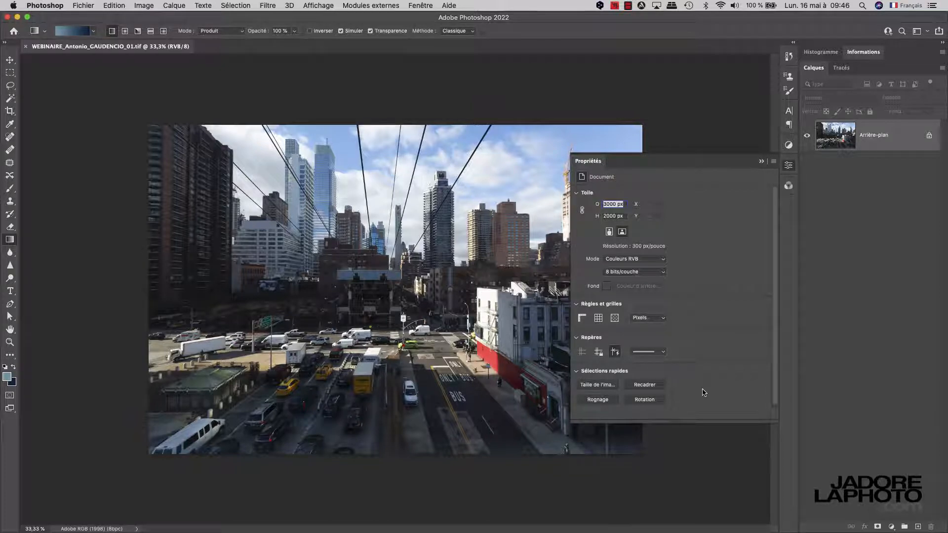
left_click(788, 190)
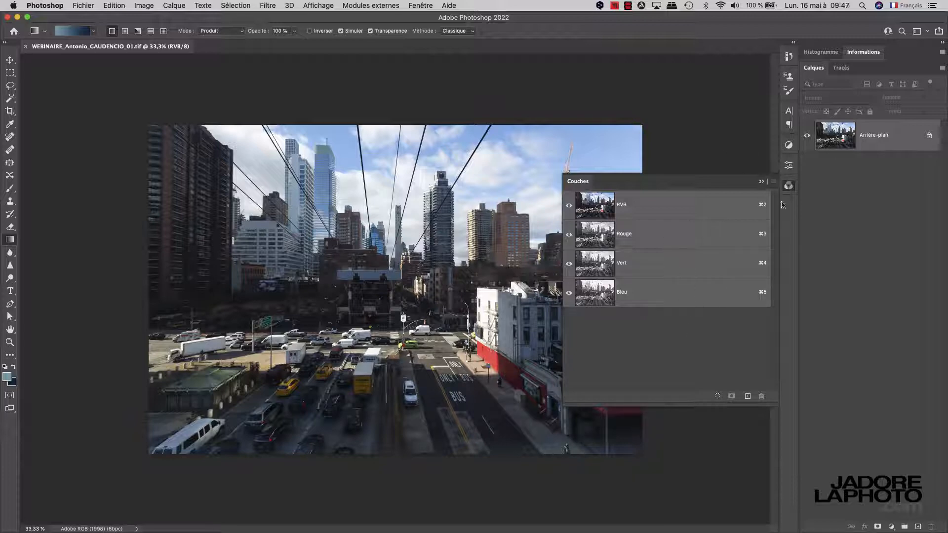
left_click(833, 343)
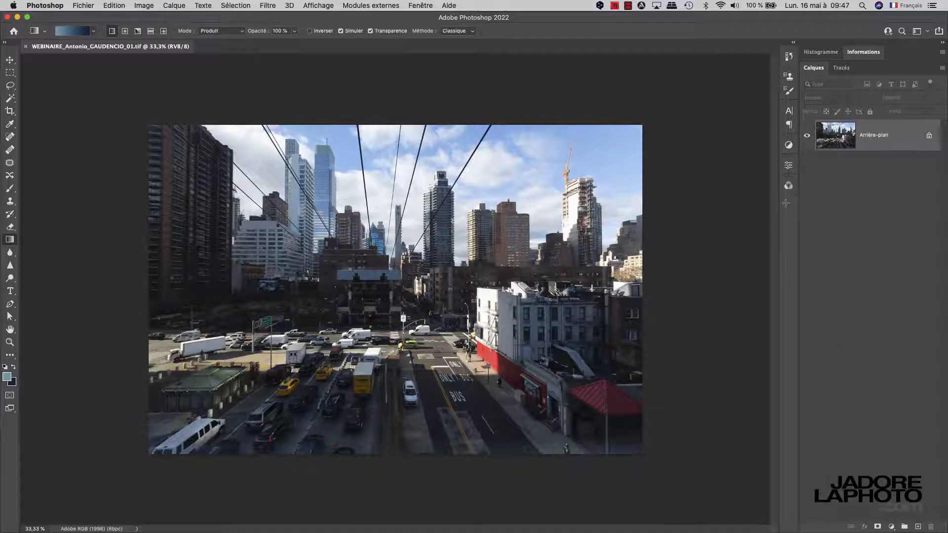
Display the Formes panel, detach it as a floating panel and dock it in the icon column below Couches
left_click(421, 6)
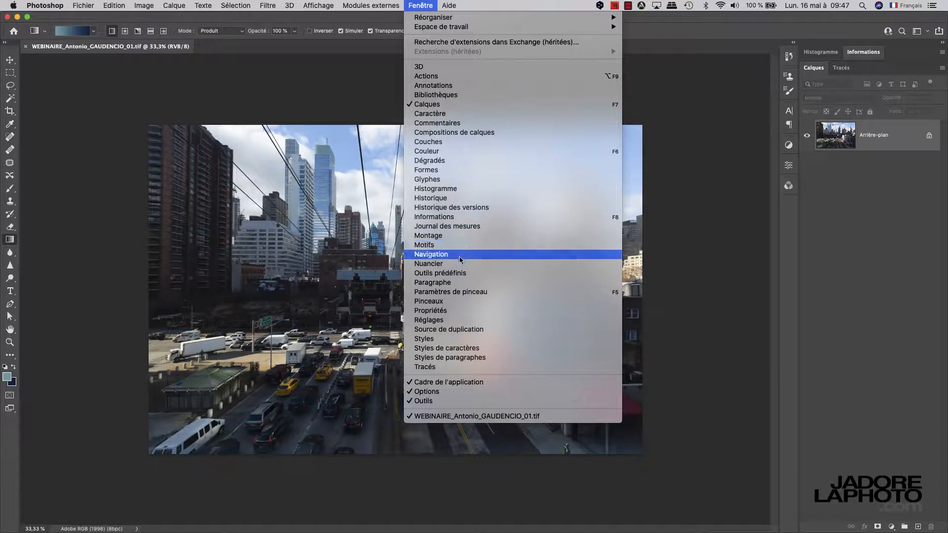
left_click(452, 170)
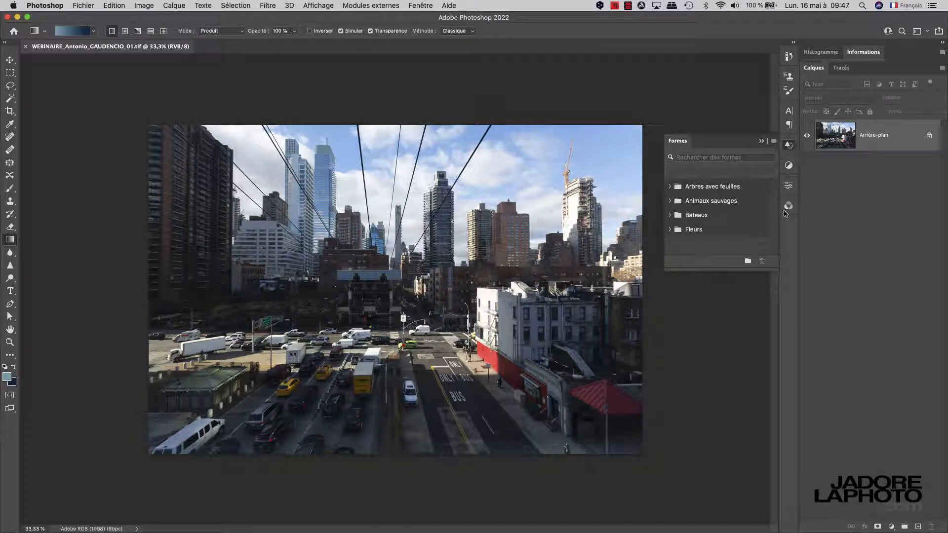
left_click_drag(678, 144, 531, 283)
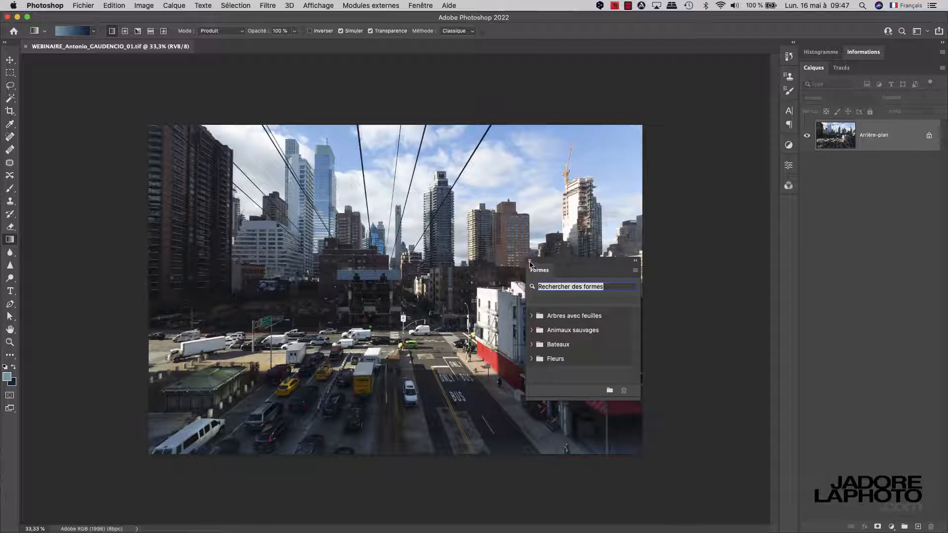
left_click_drag(538, 270, 789, 217)
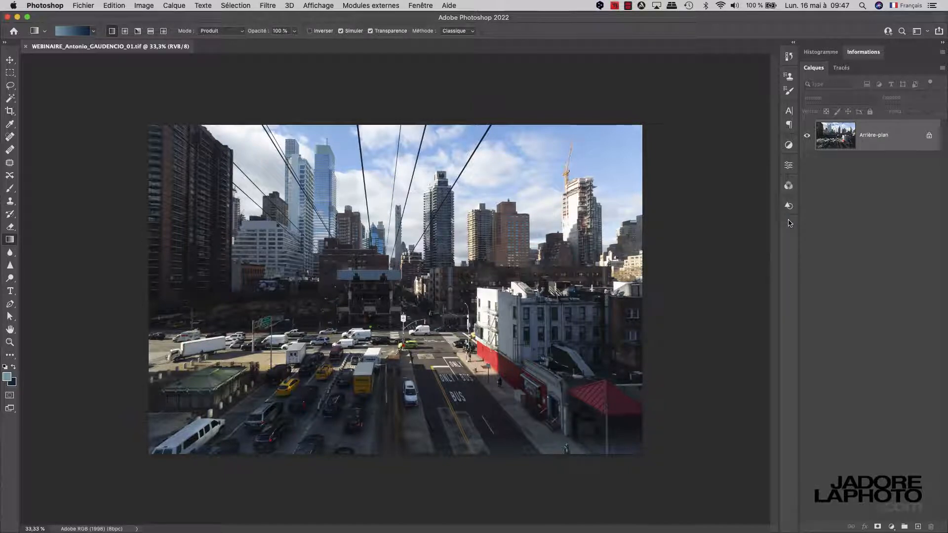
Pull the Formes panel out of the icon column and close it
left_click_drag(788, 207, 643, 319)
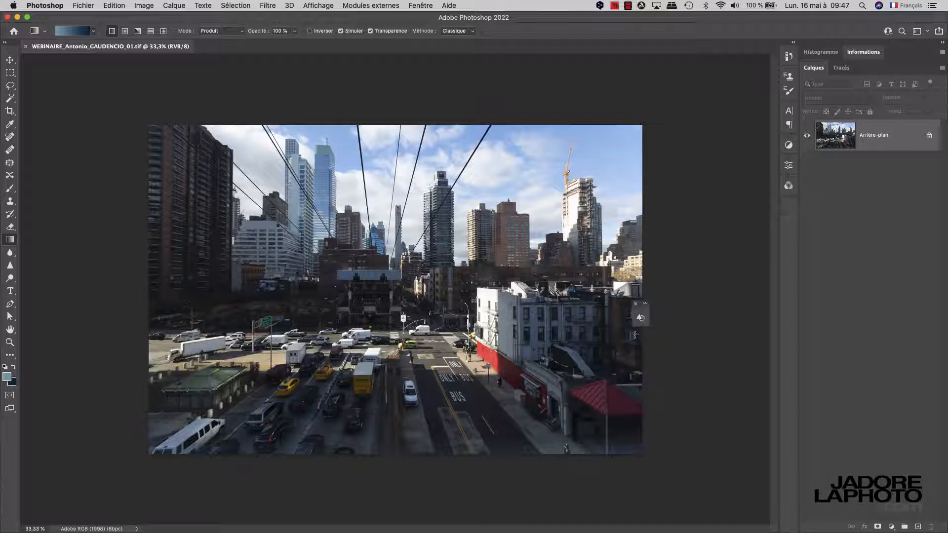
left_click(636, 305)
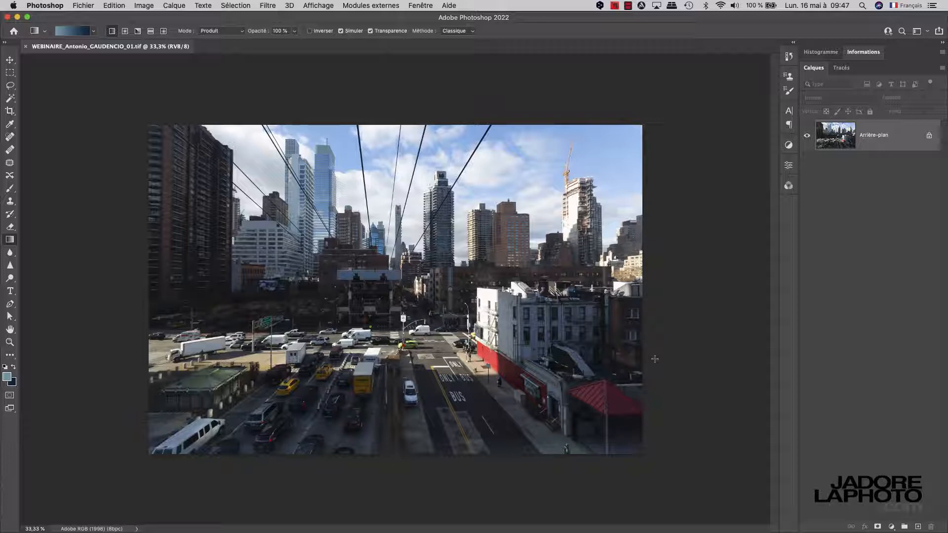
Expand Historique and Caractère in turn, and inspect the display options of the icon panels
left_click(789, 58)
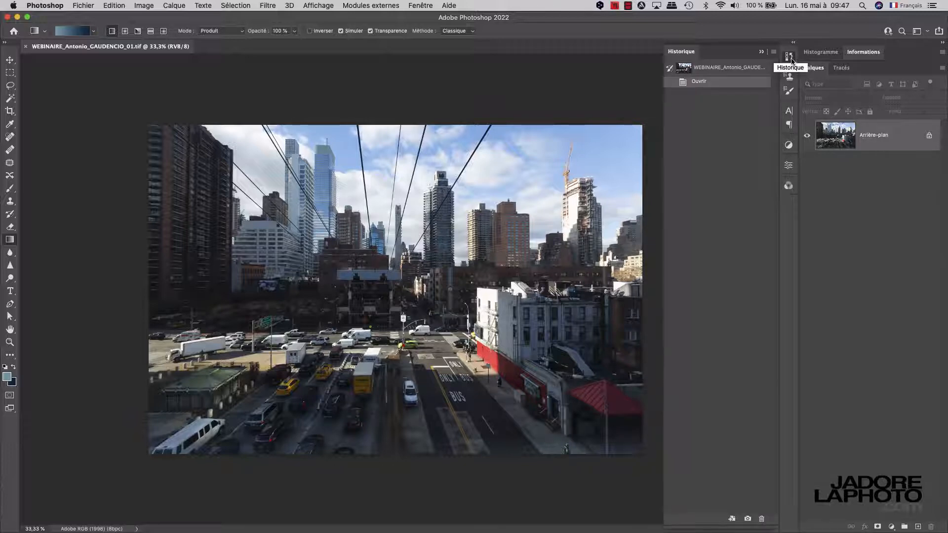
left_click(789, 111)
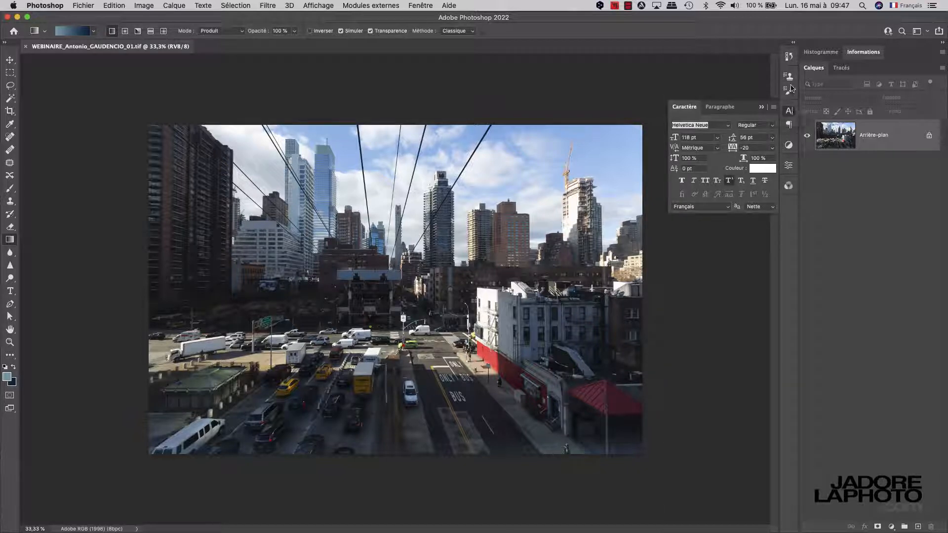
right_click(784, 55)
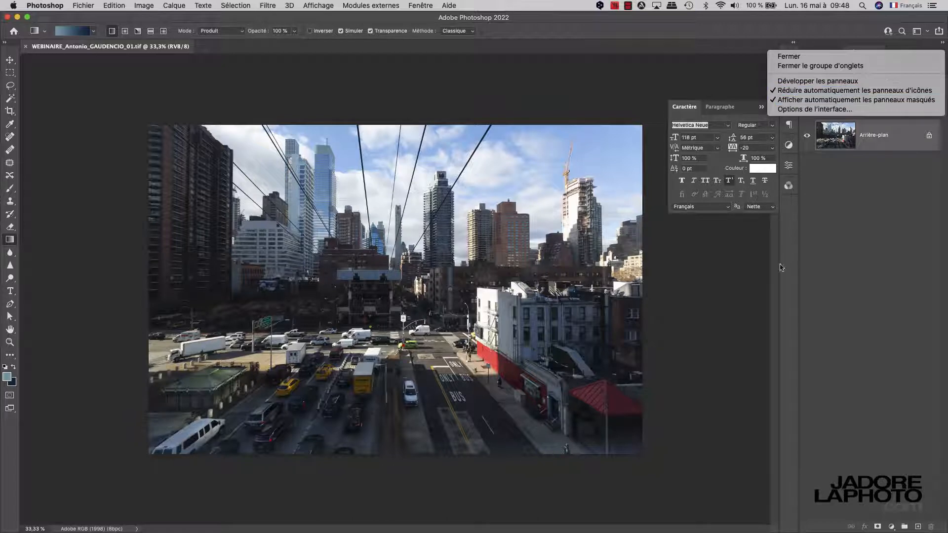
left_click(748, 281)
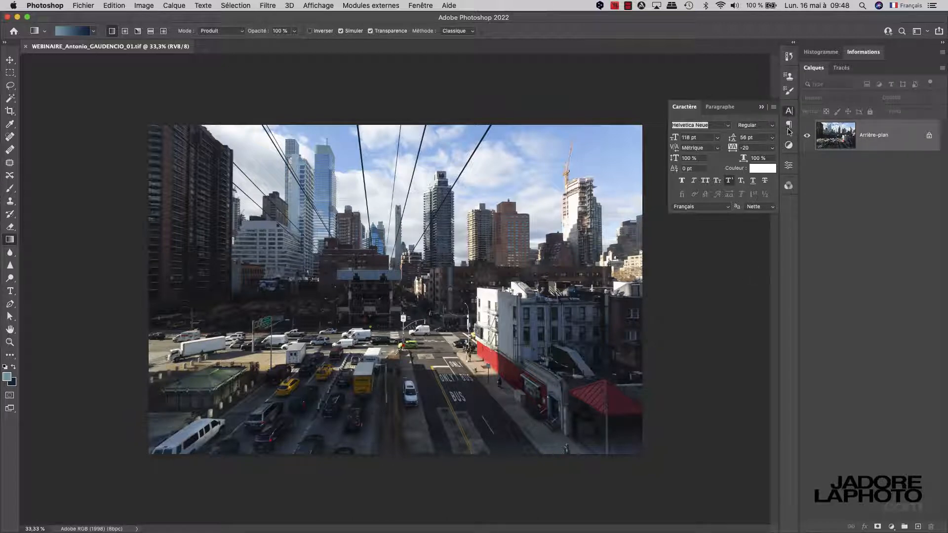
Expand Paragraphe, Réglages and Couches in turn, and check the automatic collapse option of the icon panels
left_click(789, 127)
left_click(789, 144)
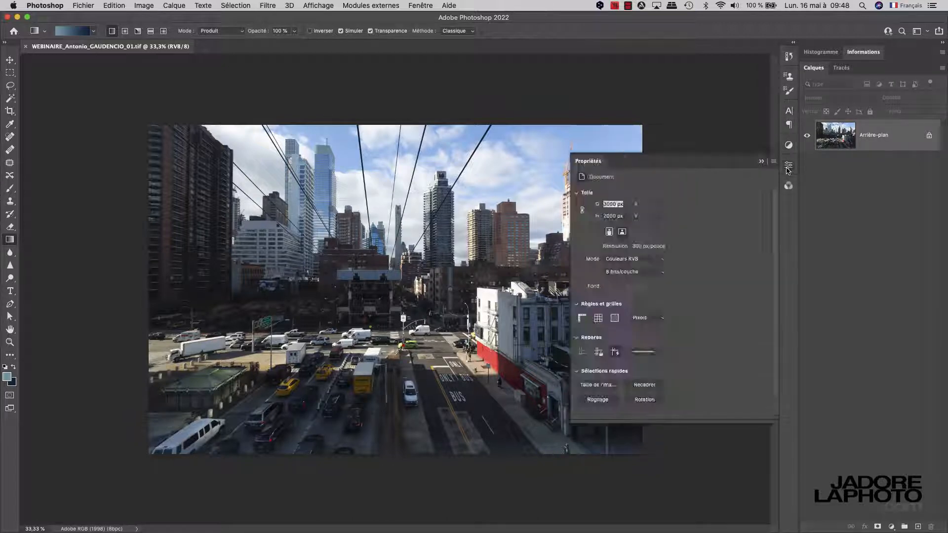
left_click(789, 185)
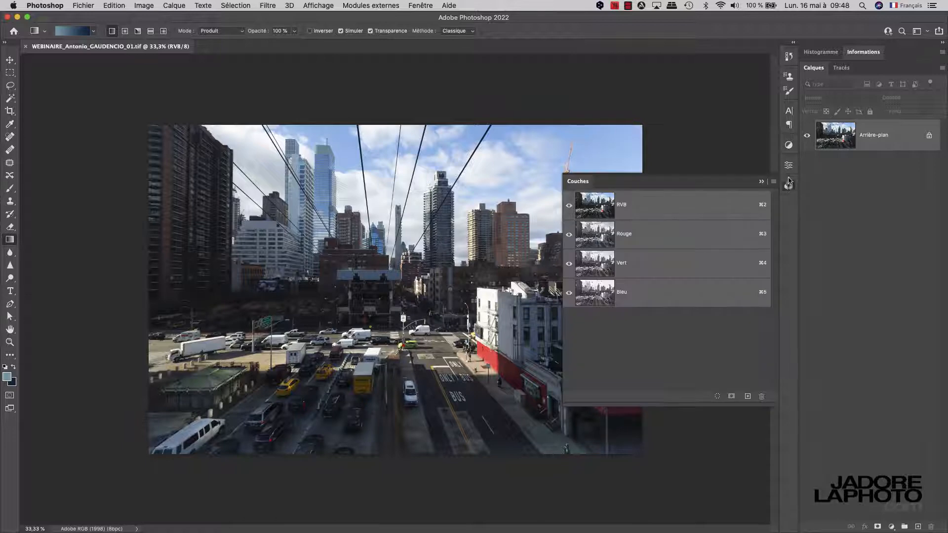
right_click(785, 46)
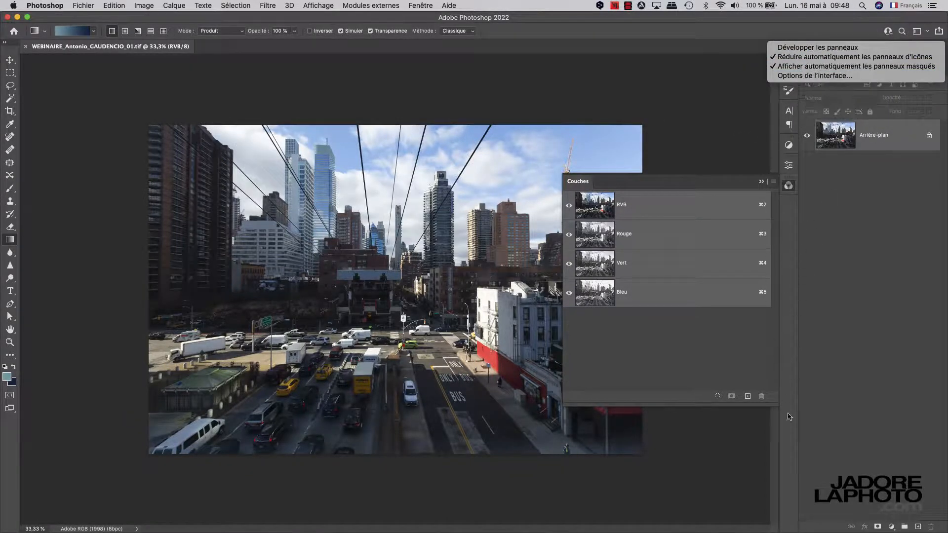
left_click(789, 434)
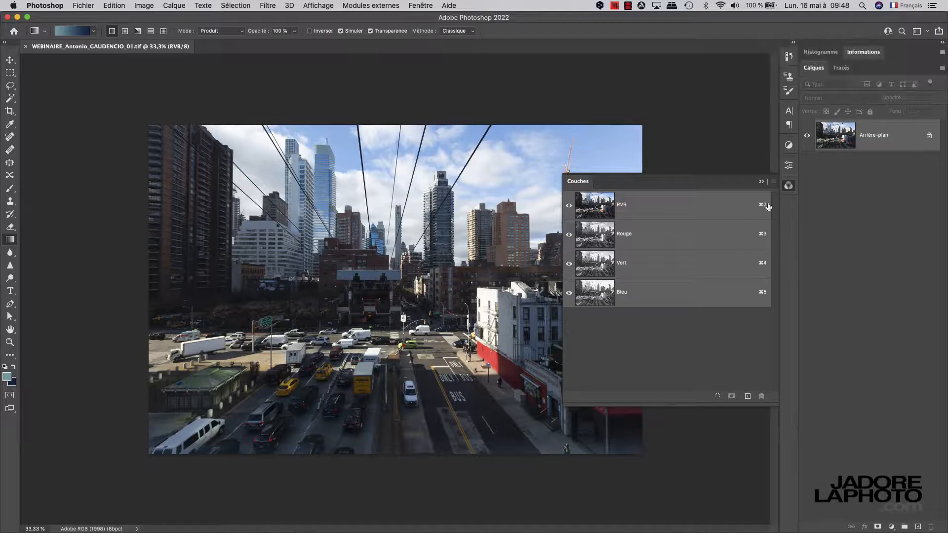
Collapse the Couches panel, then display the Navigation panel and dock it in the group beside Informations
left_click(496, 332)
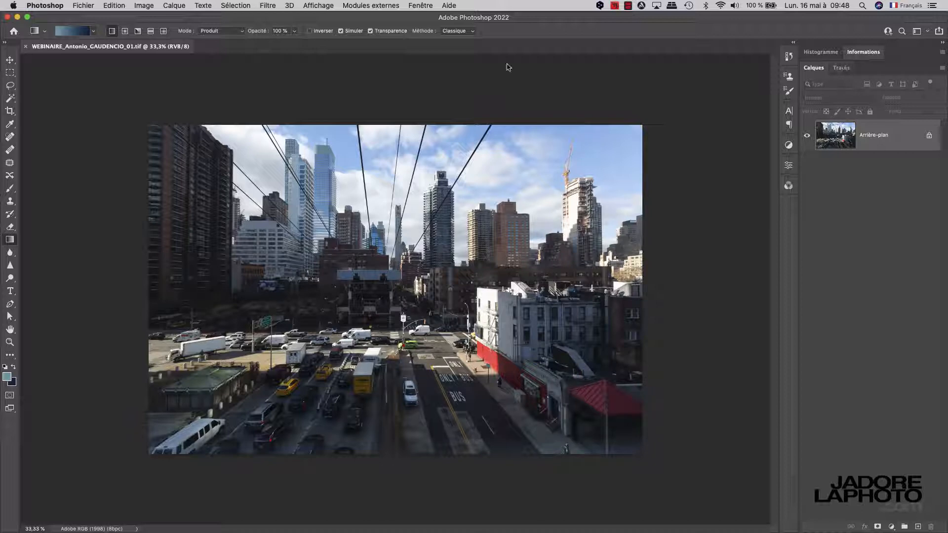
left_click(397, 6)
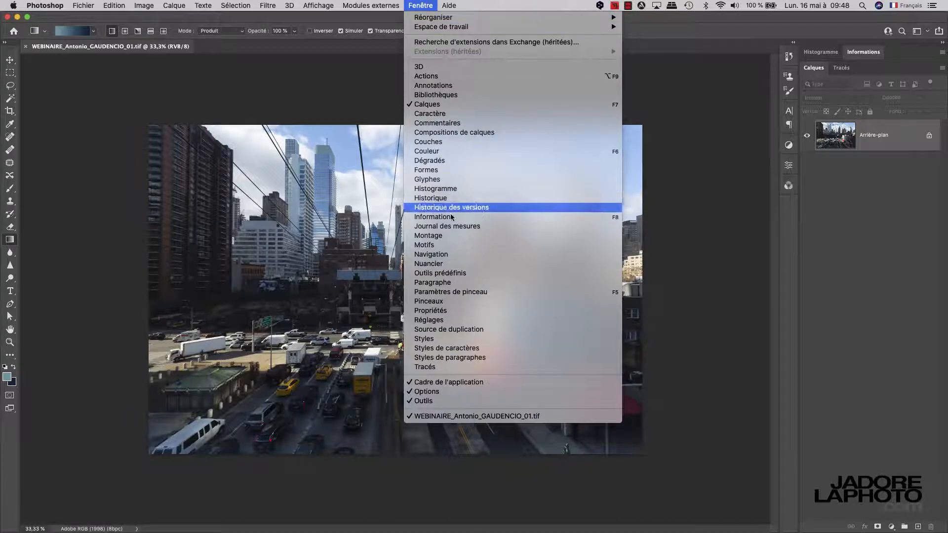
left_click(454, 254)
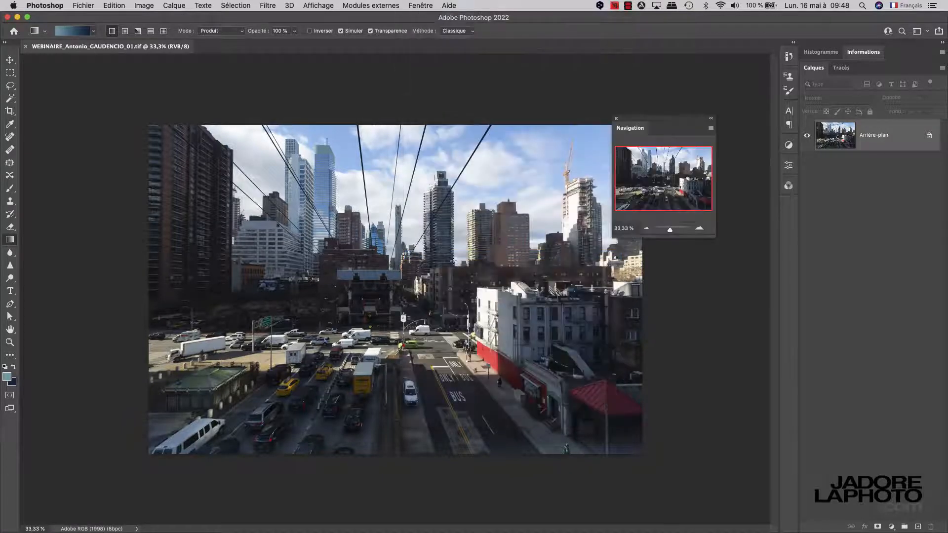
left_click_drag(628, 137, 898, 60)
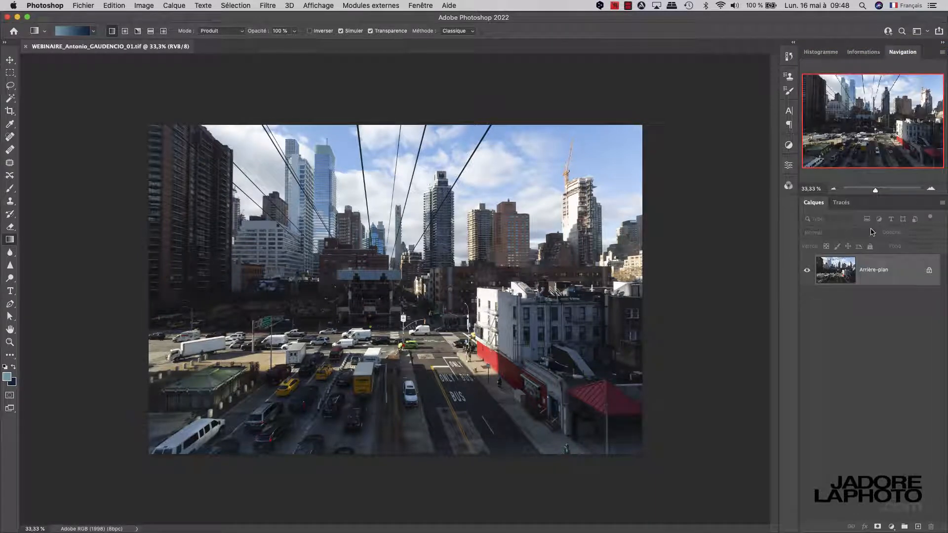
Bring Histogramme, Informations and Navigation to the front of their panel group in turn
left_click(823, 55)
left_click(855, 58)
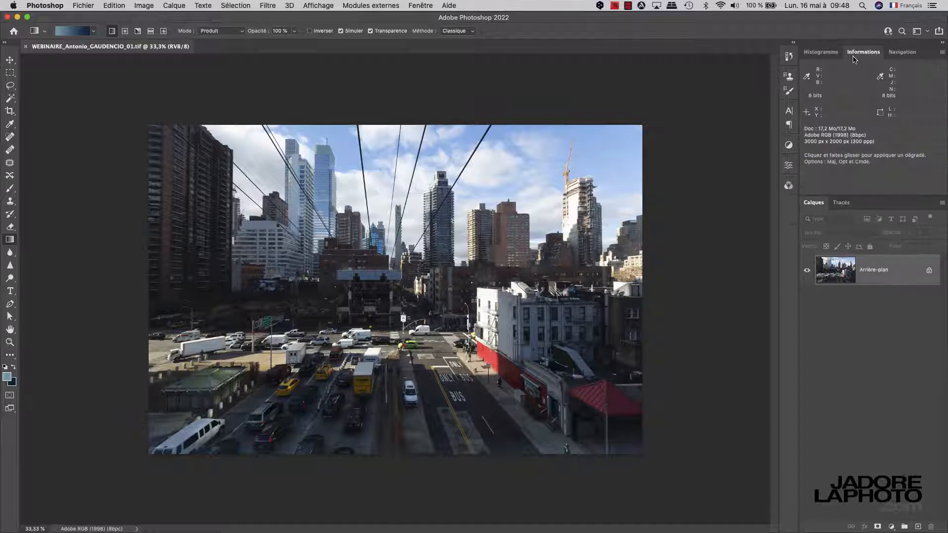
left_click(903, 54)
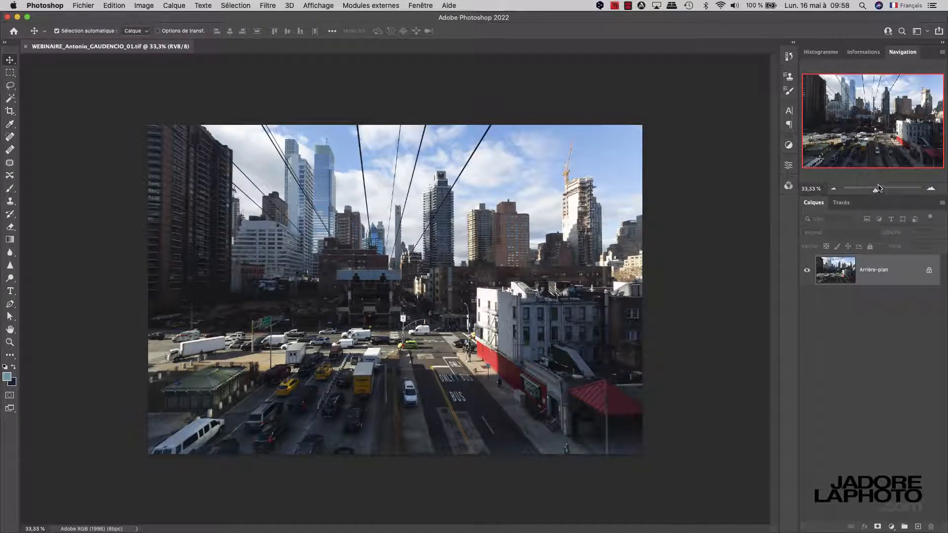
Enlarge the photo to about 157% from the Navigation panel and reposition the framed area in its preview
left_click_drag(879, 189, 885, 191)
left_click_drag(869, 121, 878, 96)
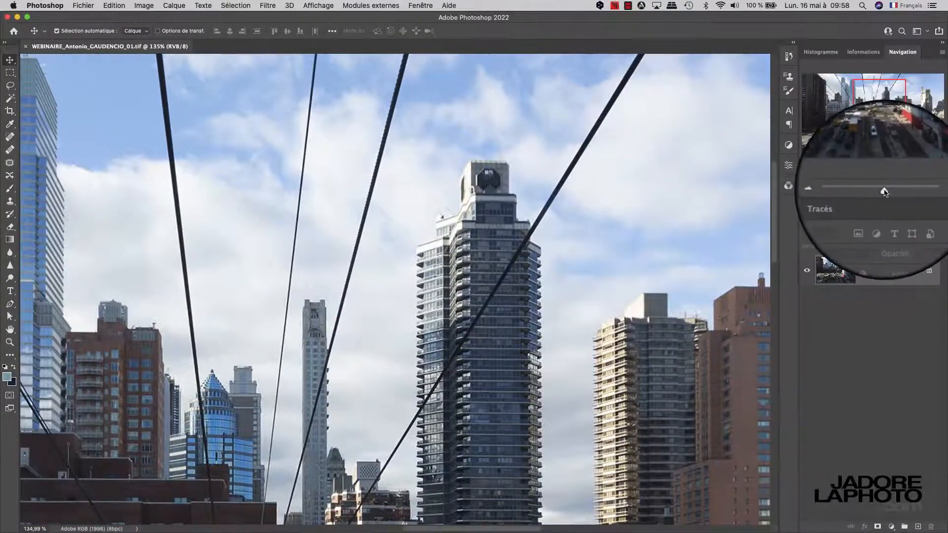
mouse_move(885, 190)
left_mouse_down()
mouse_move(897, 190)
mouse_move(886, 192)
left_mouse_up()
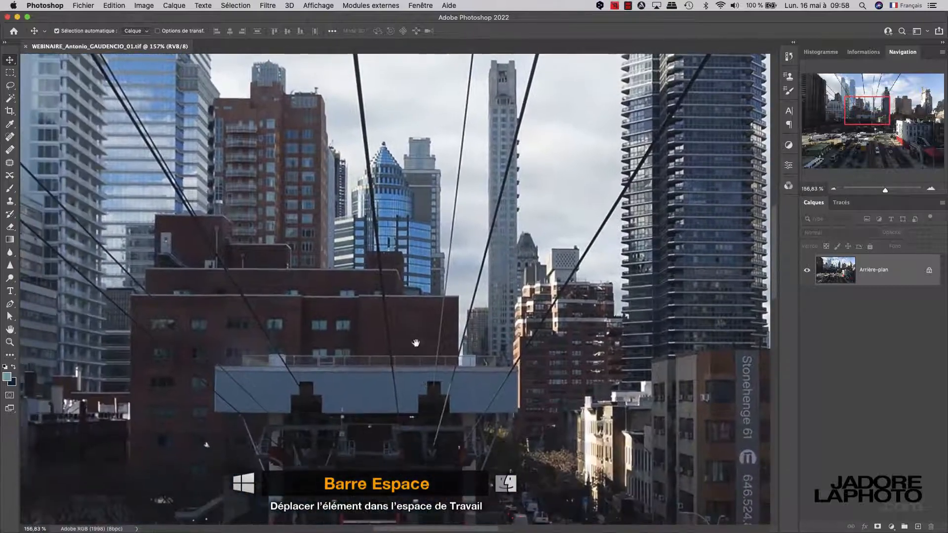
Pan around the enlarged photo in several directions with the temporary Hand tool
left_click_drag(426, 328, 459, 304)
left_click_drag(390, 415, 459, 282)
left_click_drag(270, 426, 586, 281)
left_click_drag(678, 112, 286, 341)
left_click_drag(676, 254, 438, 335)
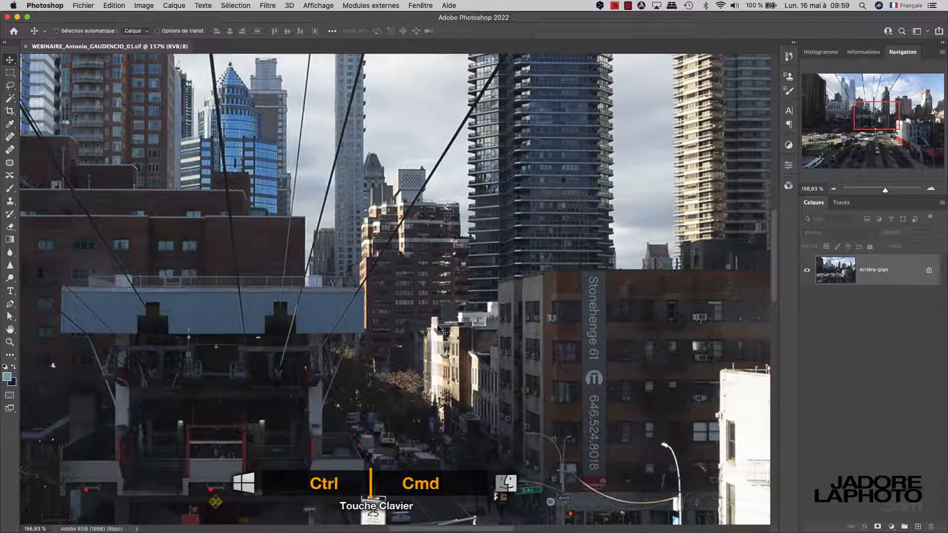
Display the photo at 100%, then zoom out and in repeatedly between 50% and 300%
key("super+1")
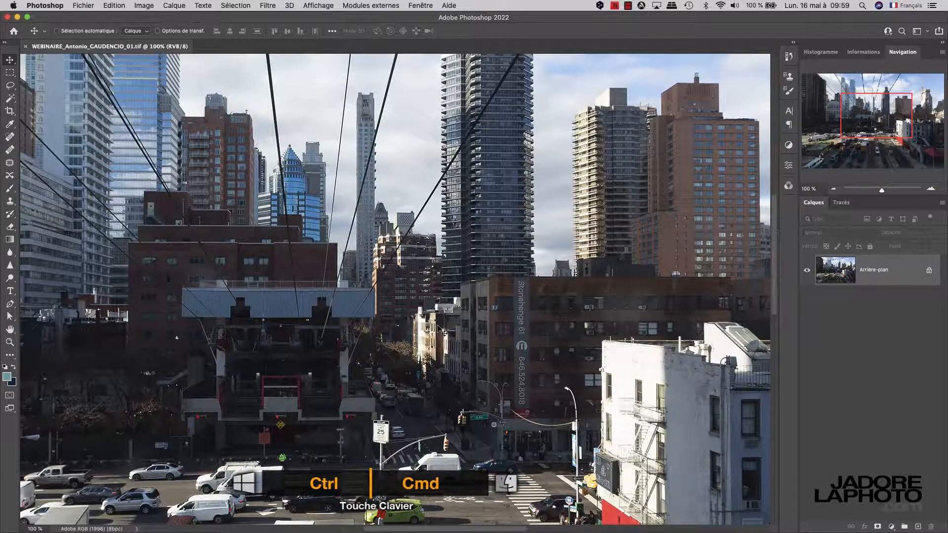
key("super+minus")
key("super+minus")
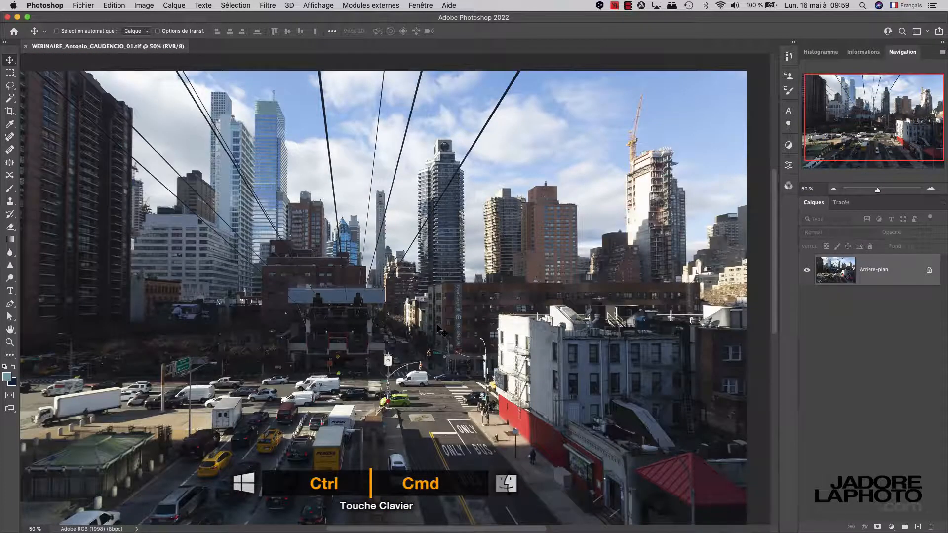
key("super+plus")
key("super+plus")
key("super+minus")
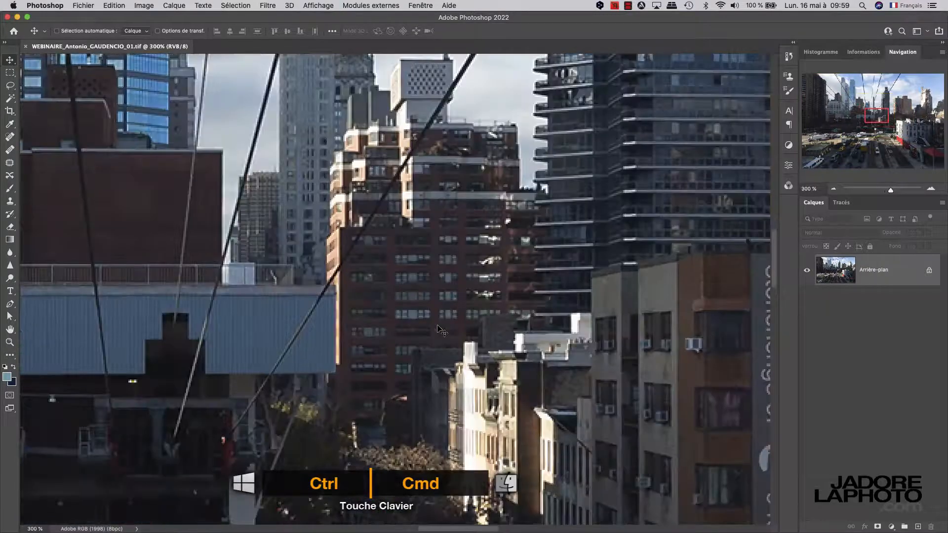
key("super+plus")
key("super+plus")
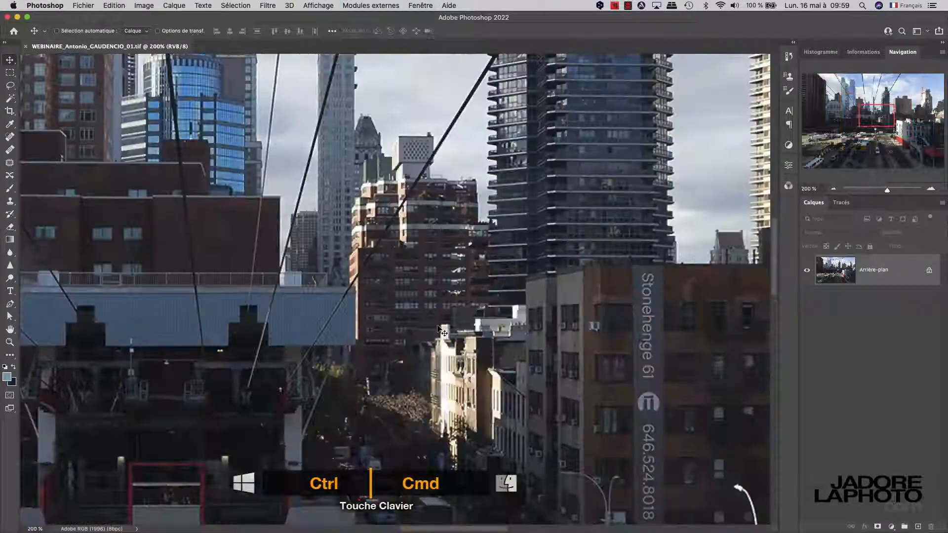
key("super+minus")
key("super+minus")
key("super+minus")
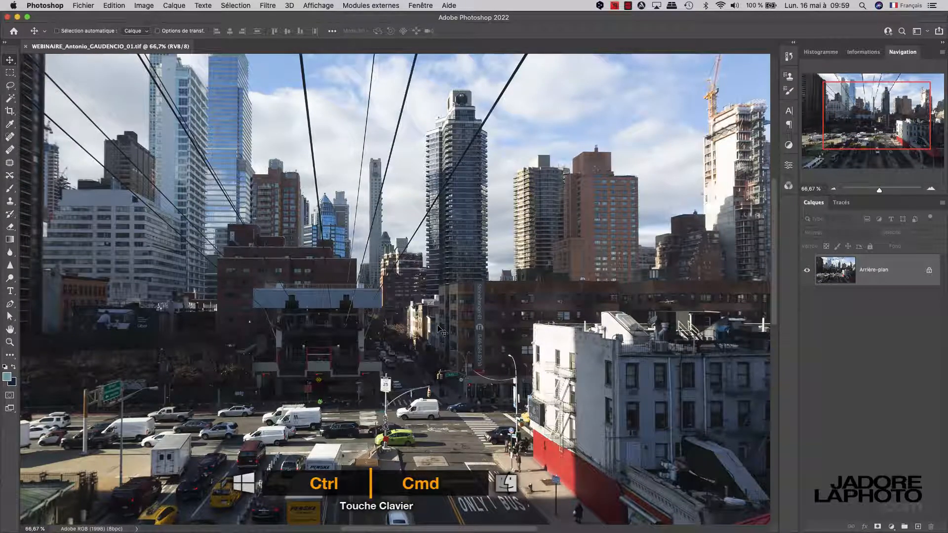
key("super+plus")
key("super+plus")
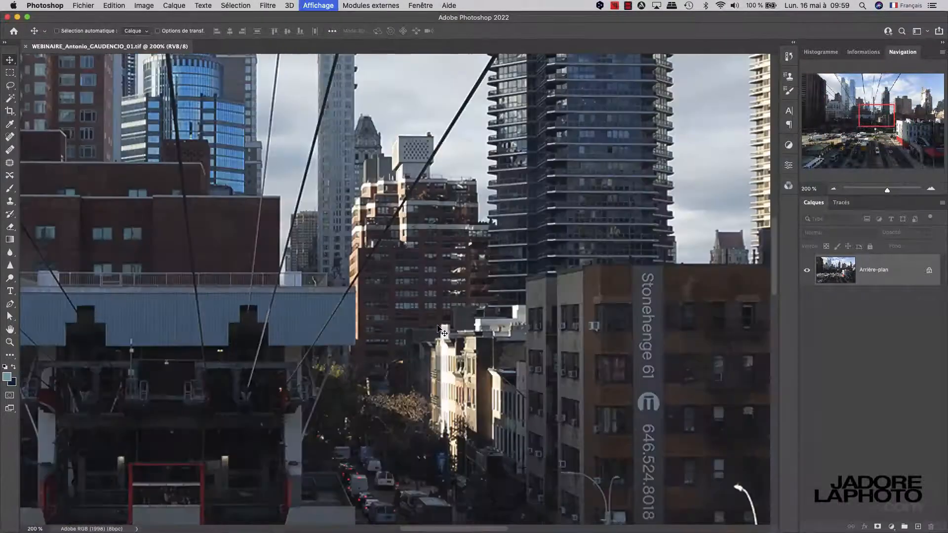
key("super+minus")
key("super+minus")
Pan the photo to the street, reframe it from the Navigation preview and collapse the Navigation panel group
left_click_drag(441, 335, 625, 92)
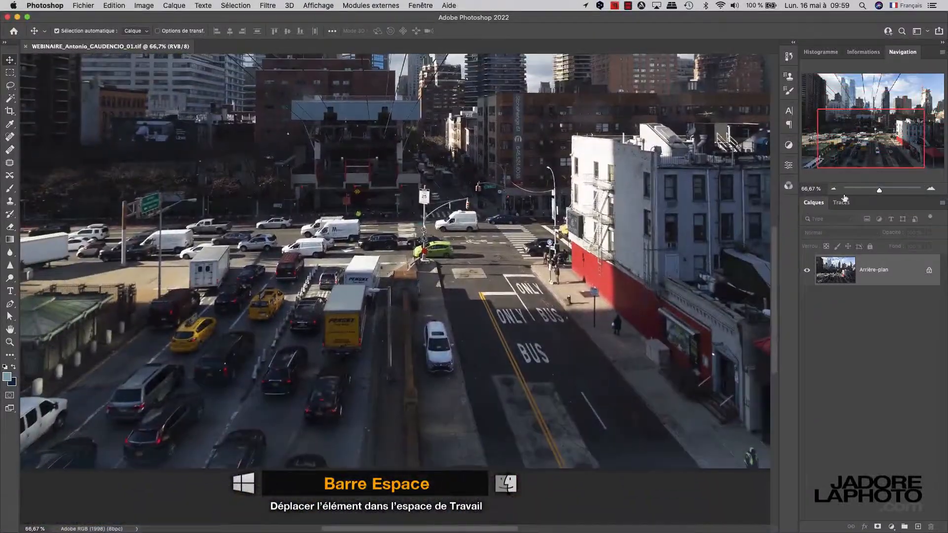
left_click_drag(878, 150, 876, 126)
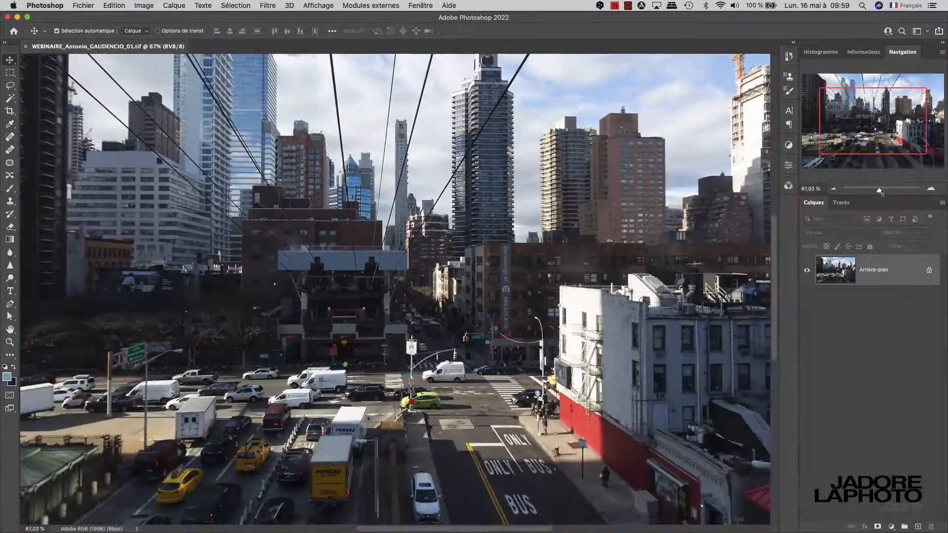
left_click(902, 55)
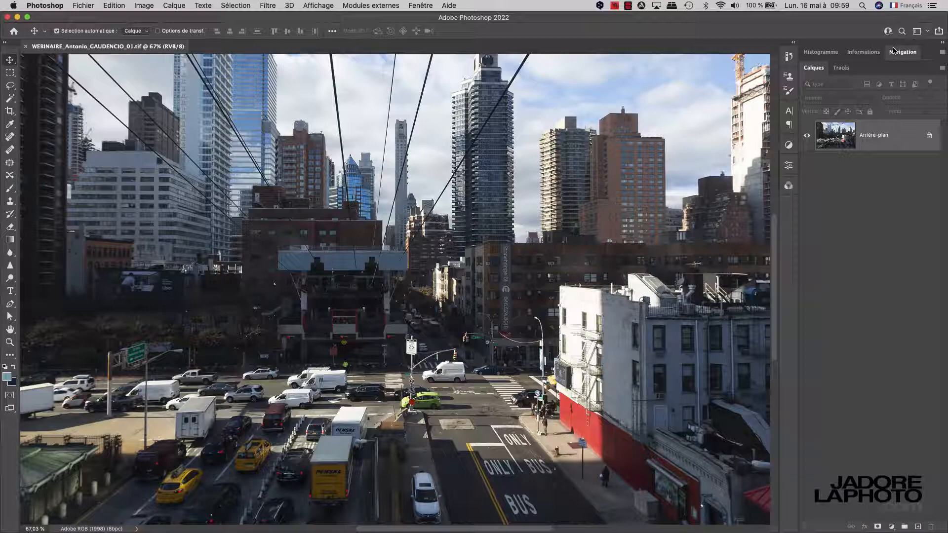
Fit the photo to the screen, then zoom out to 33.33%
key("super+0")
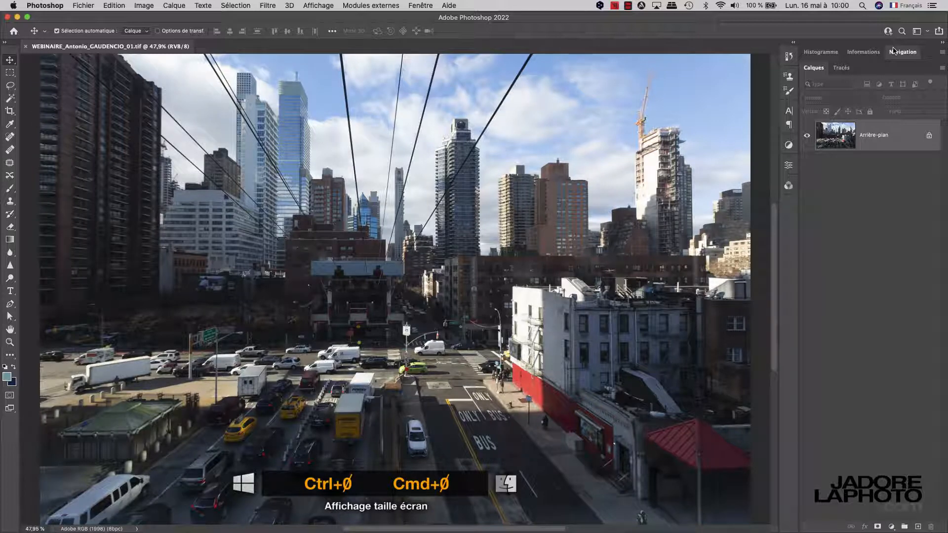
key("super+minus")
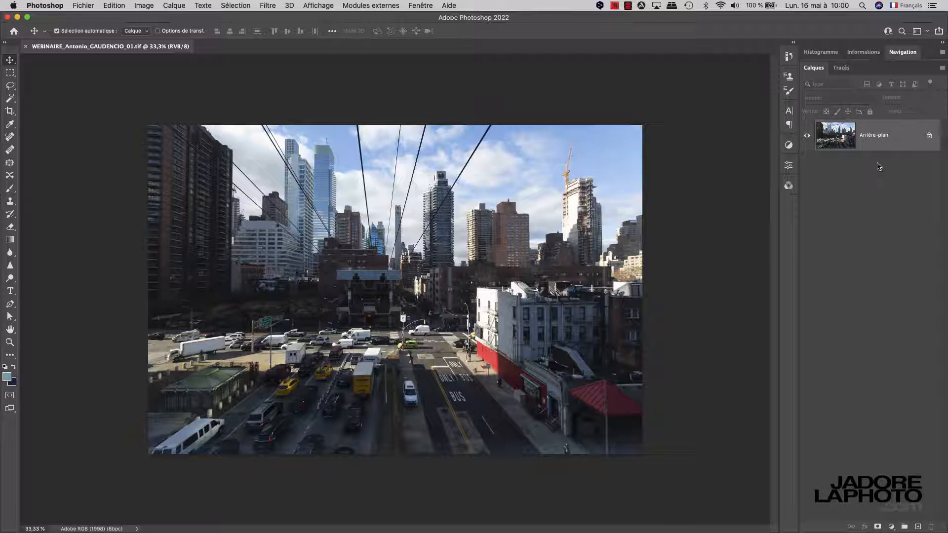
Expand Histogramme and Informations in turn, then collapse their panel group
left_click(822, 54)
left_click(860, 54)
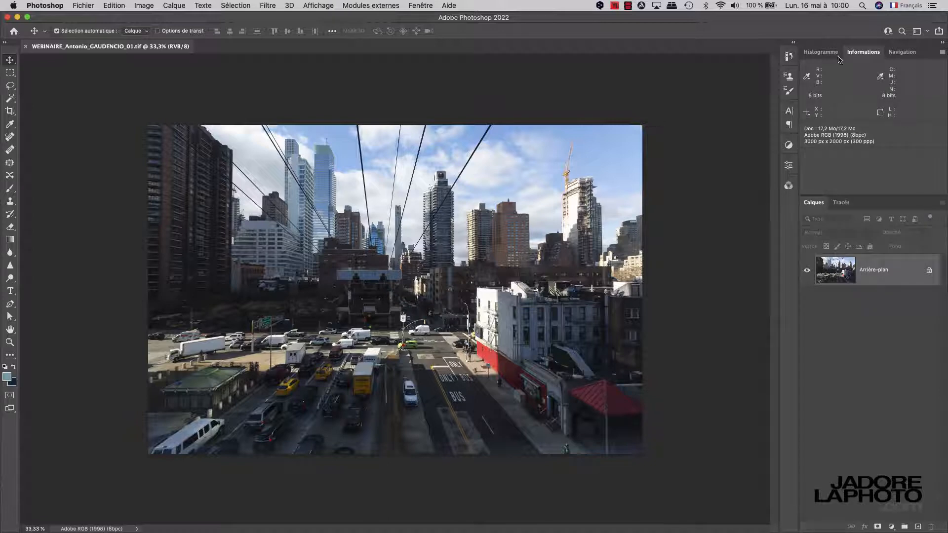
left_click(863, 53)
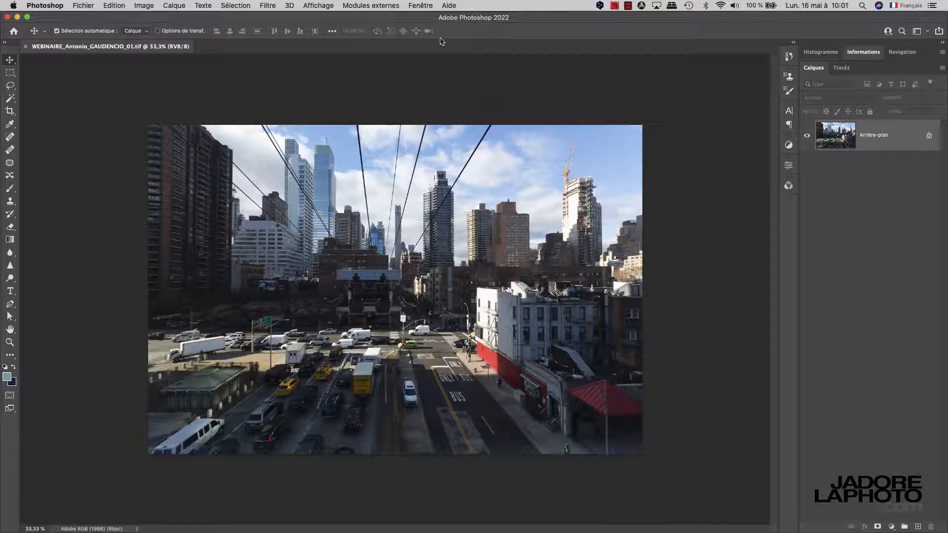
Save the panel layout as a new workspace named MON ESPACE, including keyboard shortcuts, menus and toolbar
left_click(419, 6)
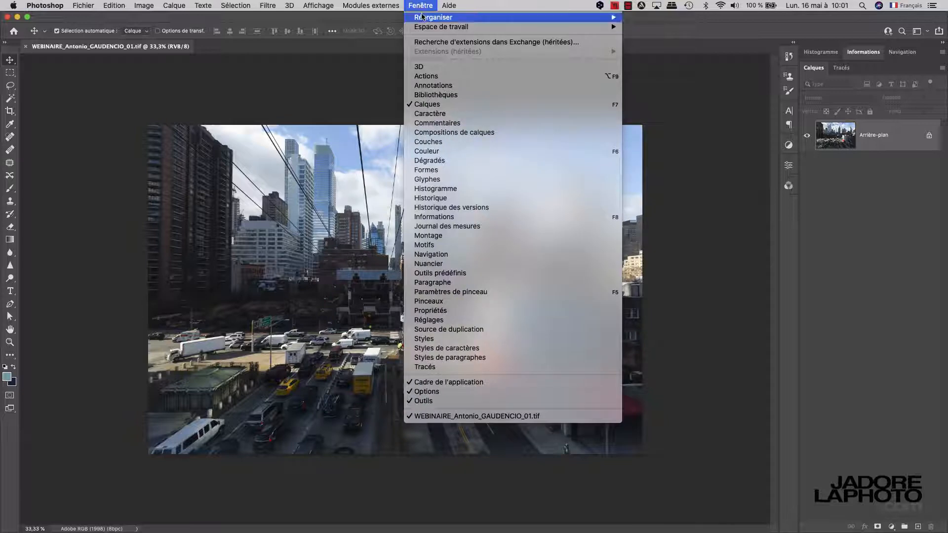
mouse_move(425, 28)
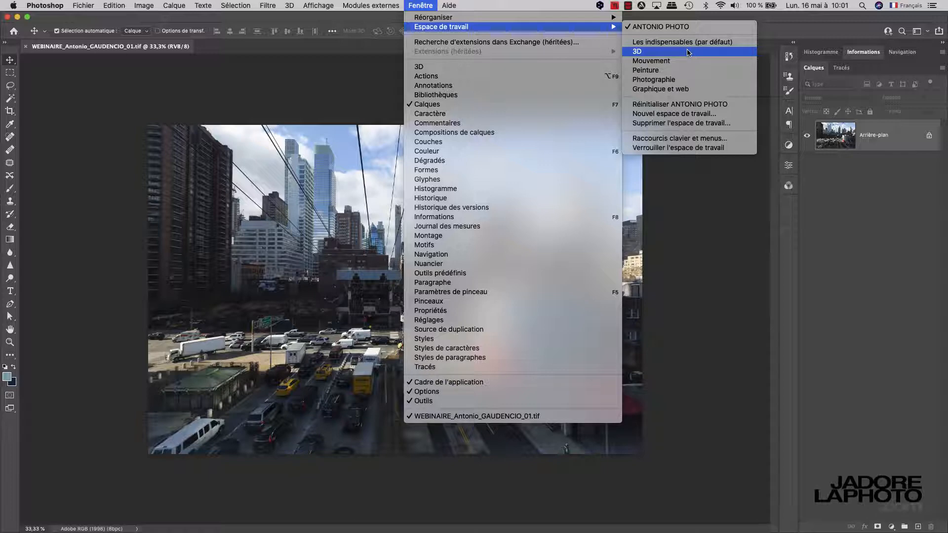
left_click(680, 119)
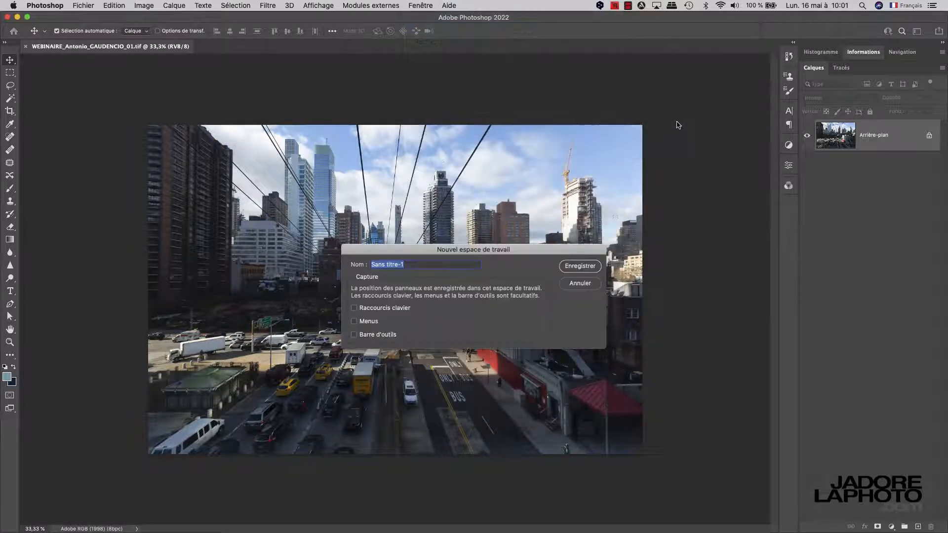
type("MON ESPACE")
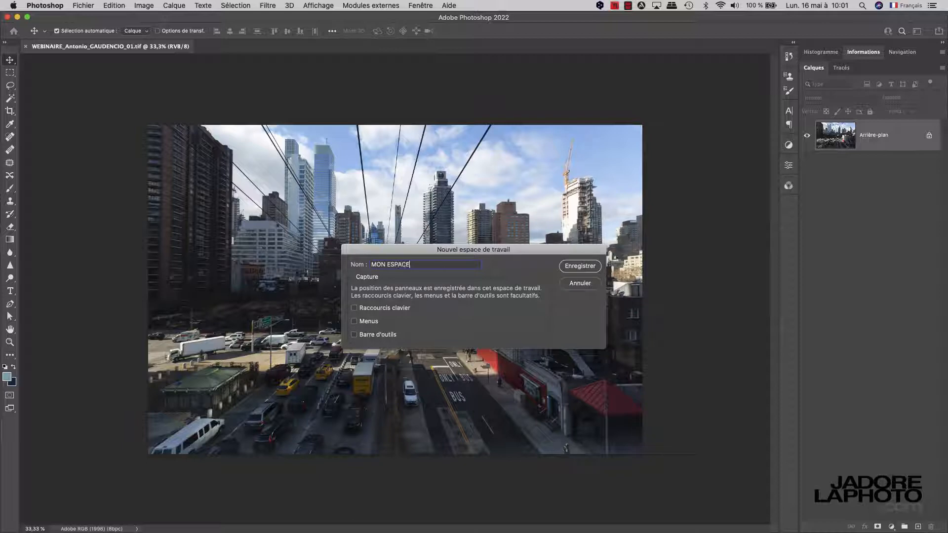
left_click(378, 311)
left_click(374, 323)
left_click(379, 337)
left_click(582, 267)
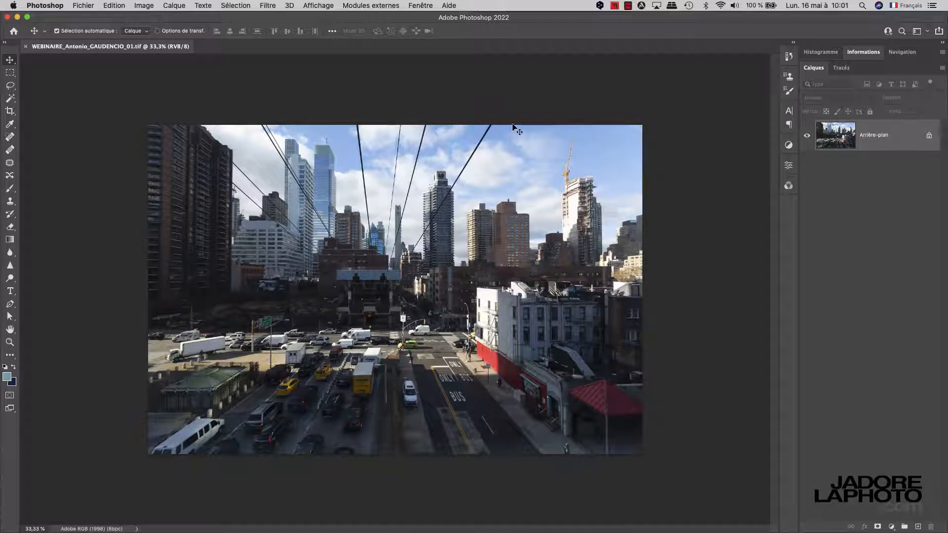
Review the list of panels that can be displayed in the workspace
left_click(421, 7)
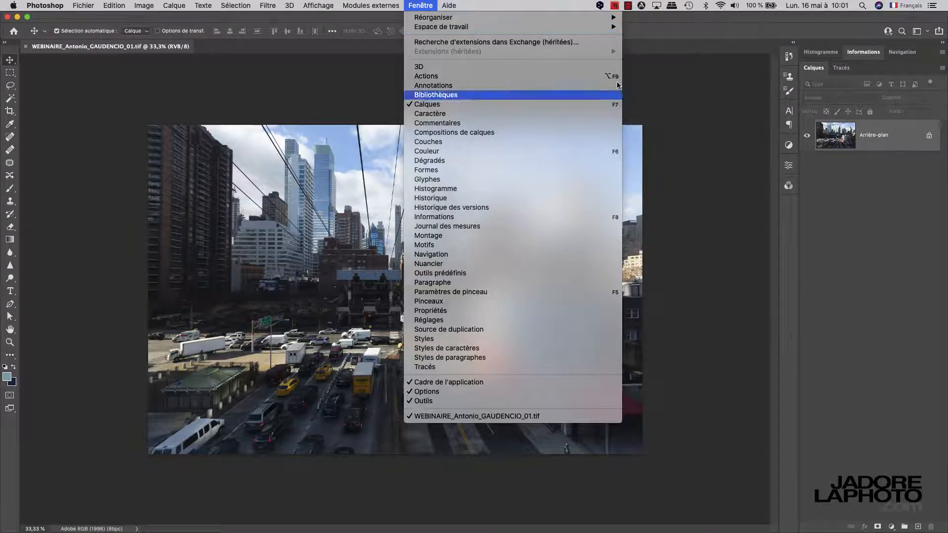
left_click(338, 409)
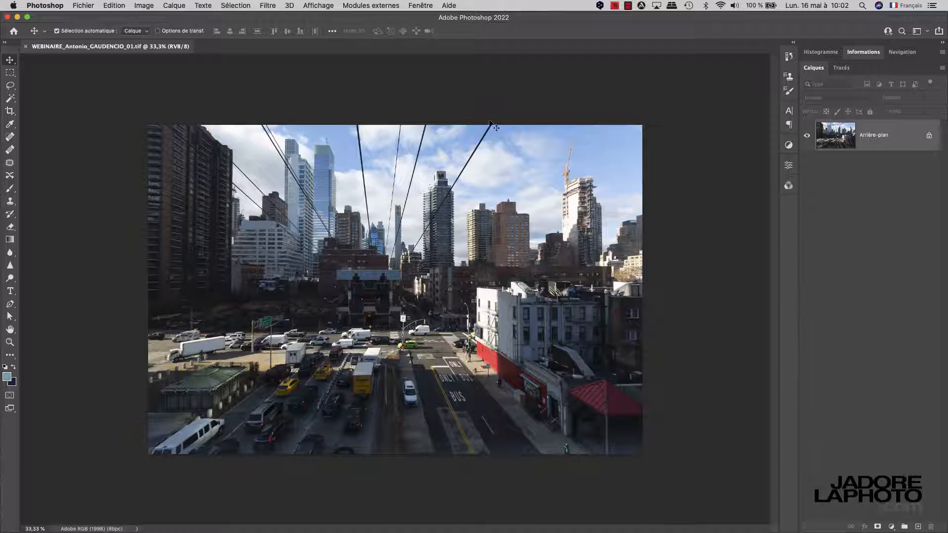
left_click(420, 6)
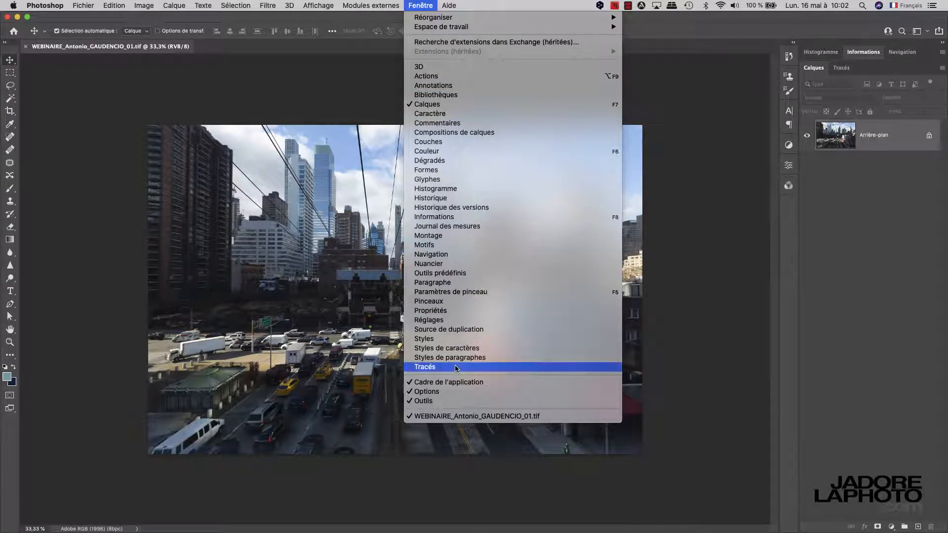
left_click(734, 248)
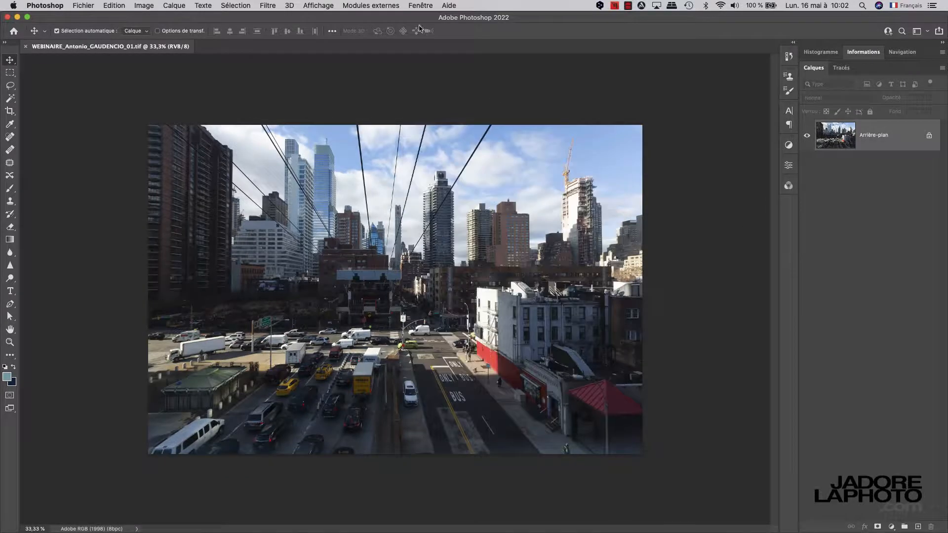
left_click(418, 6)
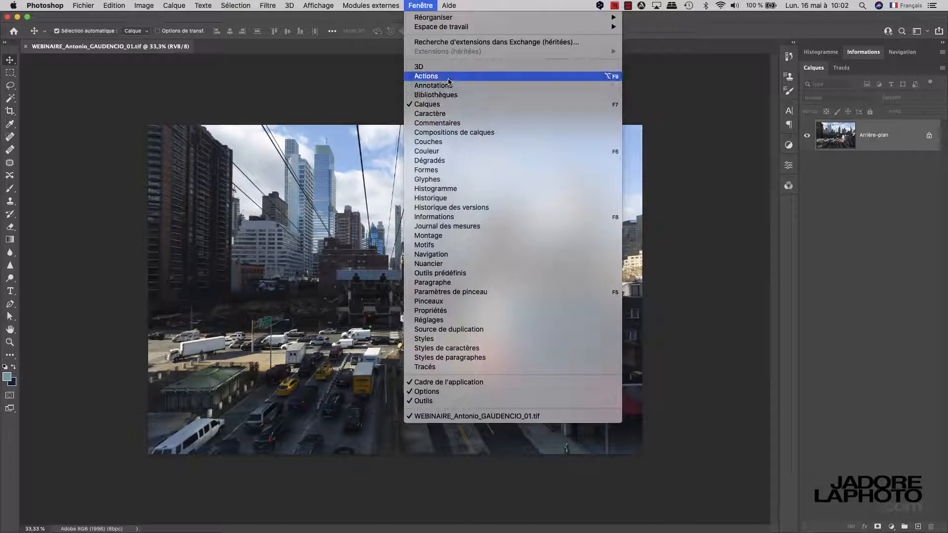
left_click(447, 86)
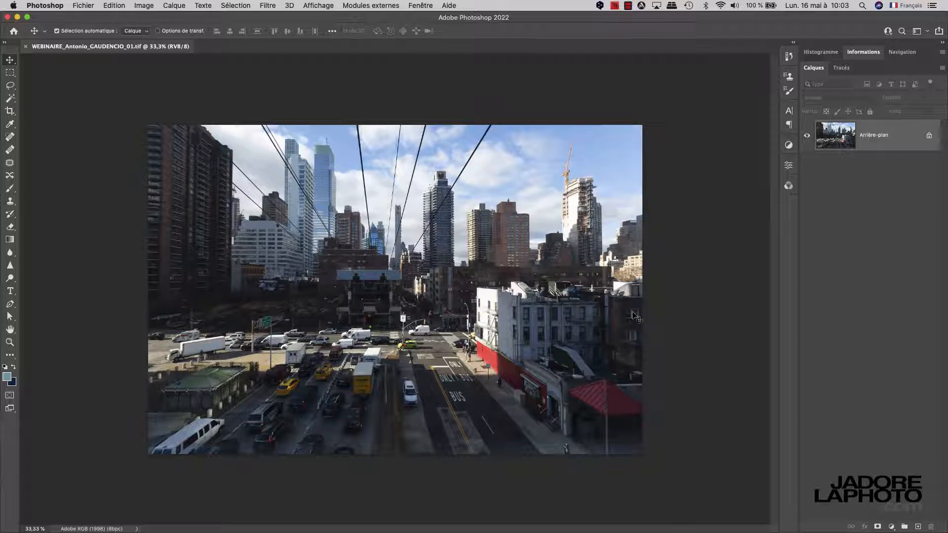
Review the kinds of document information that the status bar can display, keeping the current choice
left_click(68, 528)
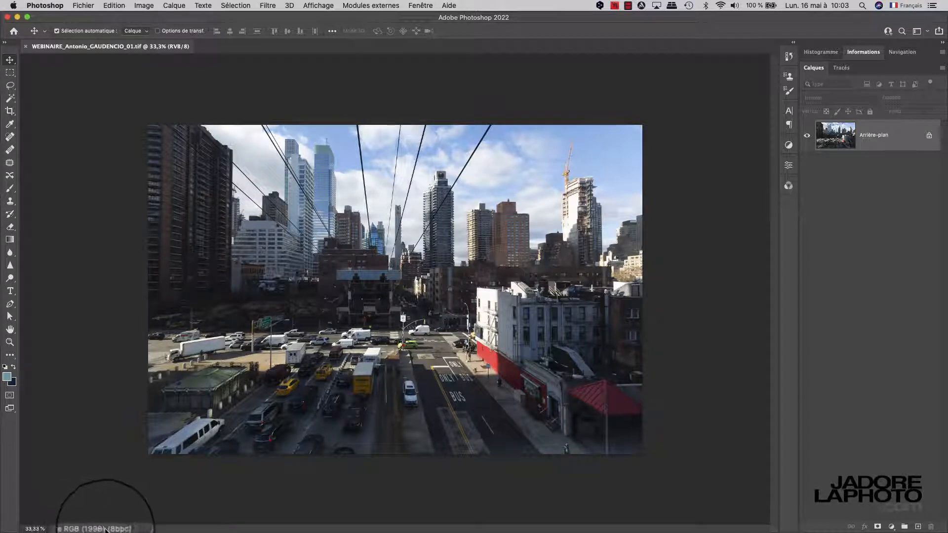
left_click(136, 529)
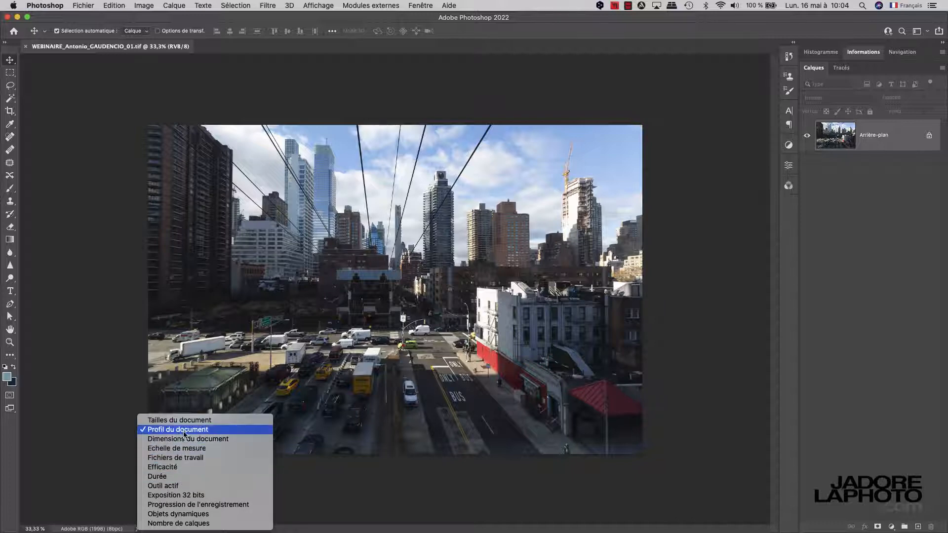
left_click(106, 440)
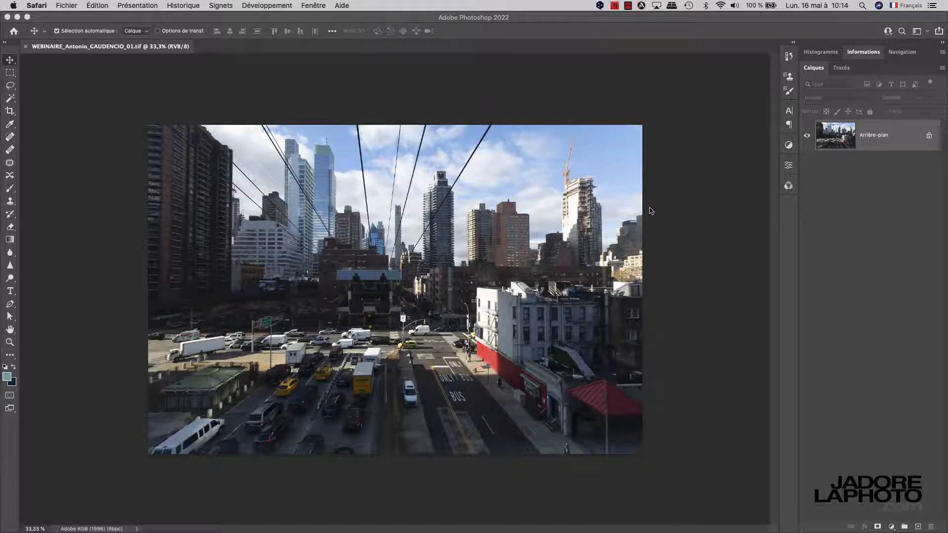
Check the i1Profiler reminder about recharacterising the monitor
left_click(614, 6)
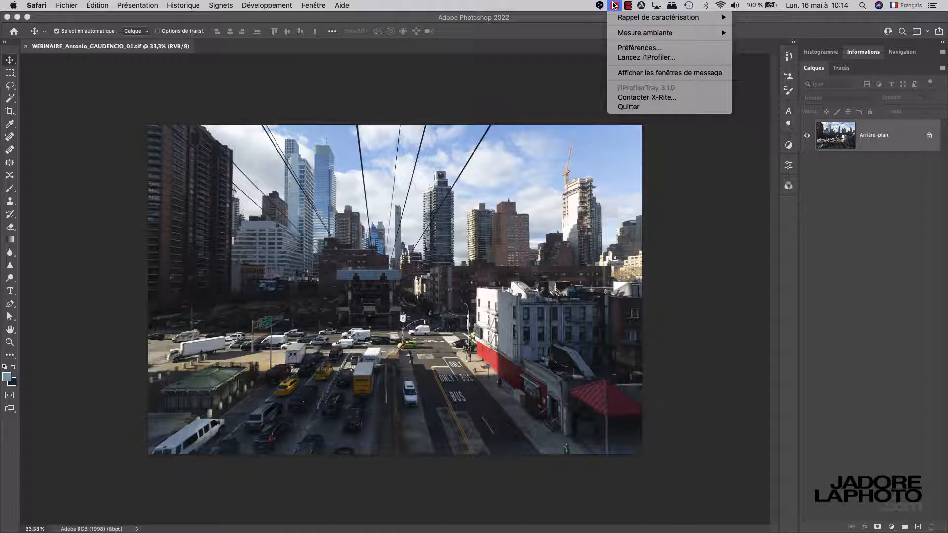
mouse_move(657, 18)
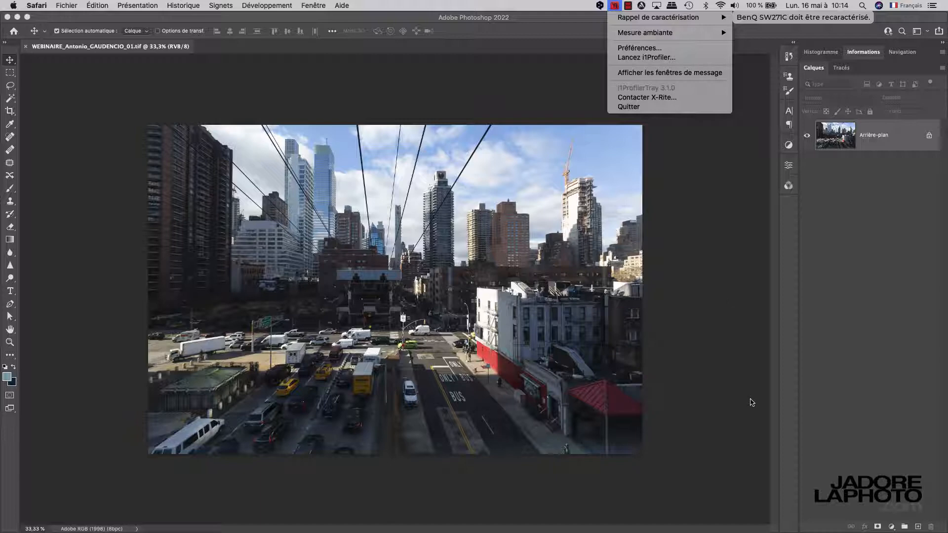
left_click(793, 405)
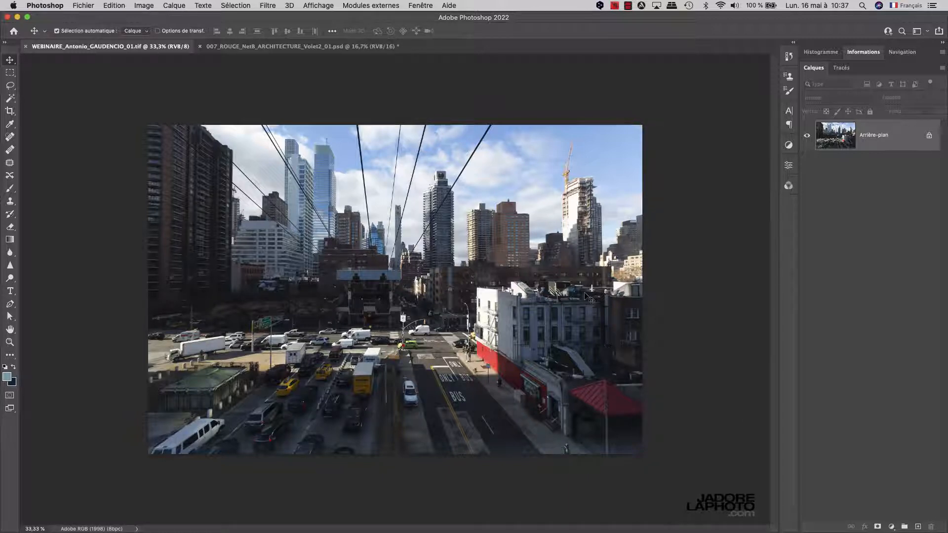
Switch to the 007_ROUGE_NetB_ARCHITECTURE document and compare the BASE IMAGE layer alone with the full layer stack
left_click(305, 47)
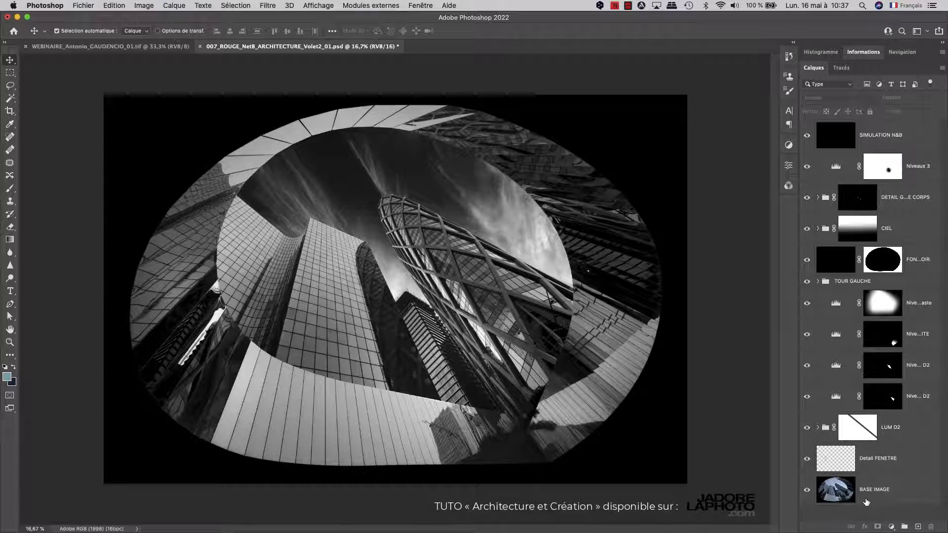
left_click(807, 492, "alt")
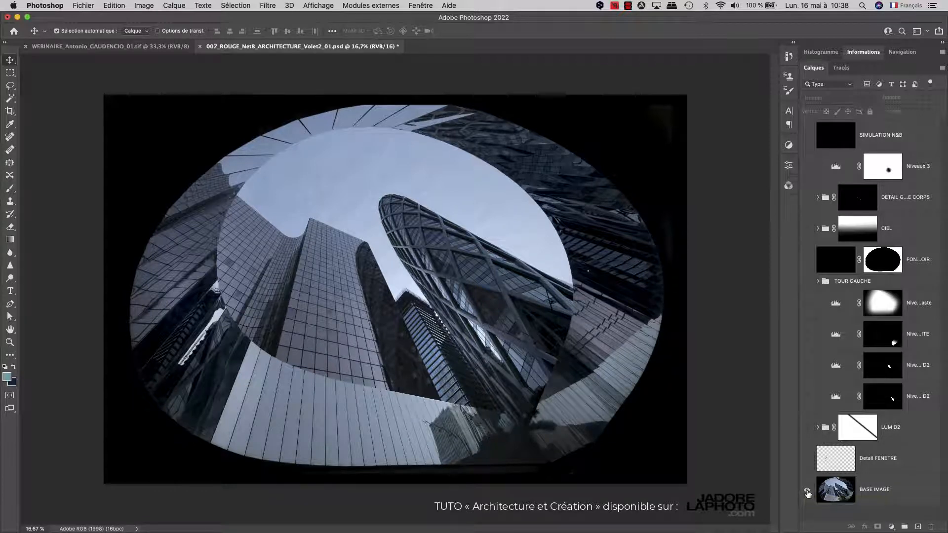
left_click(807, 492, "alt")
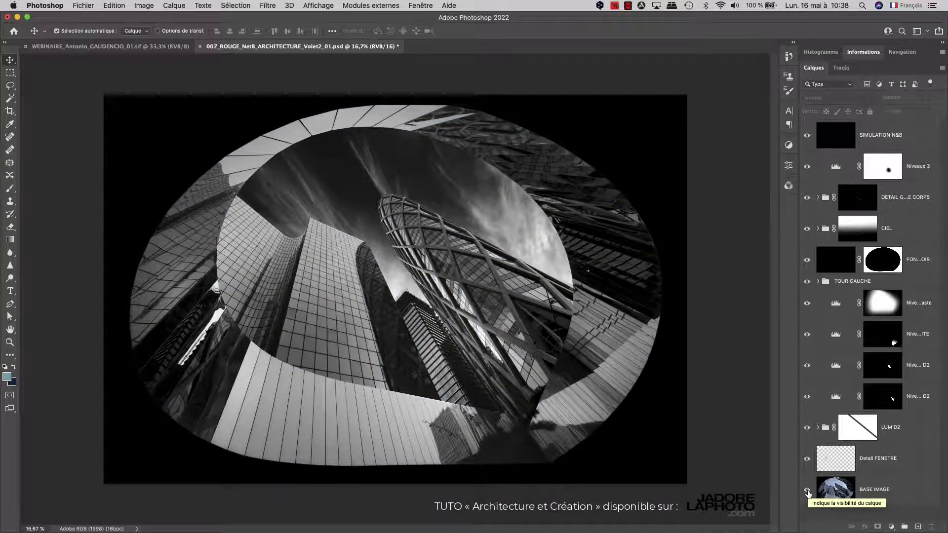
left_click(806, 491, "alt")
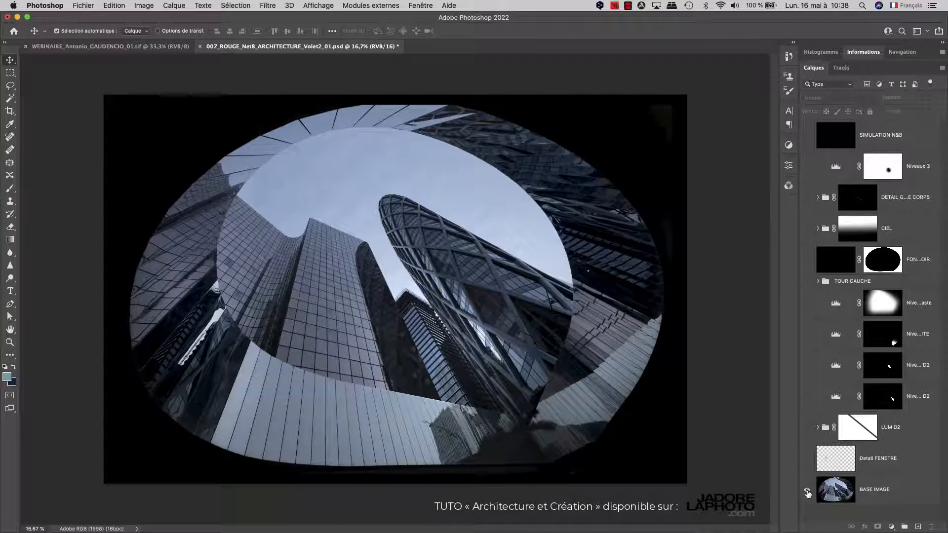
left_click(807, 491, "alt")
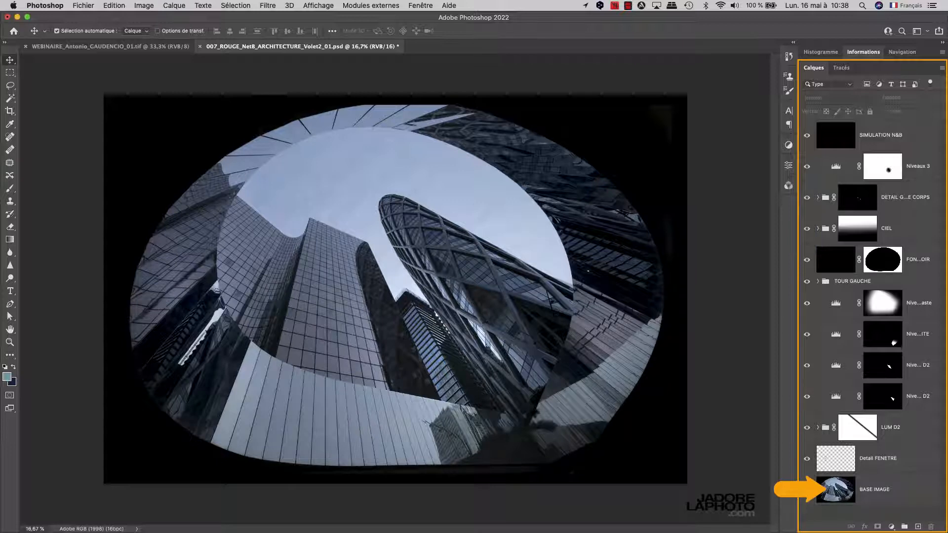
left_click(806, 489, "alt")
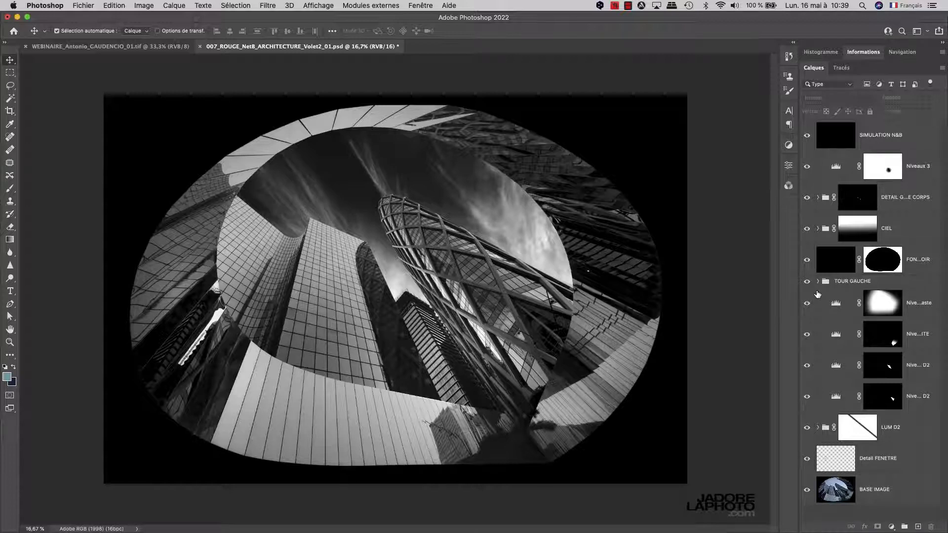
left_click(807, 490, "alt")
left_click(807, 490, "alt")
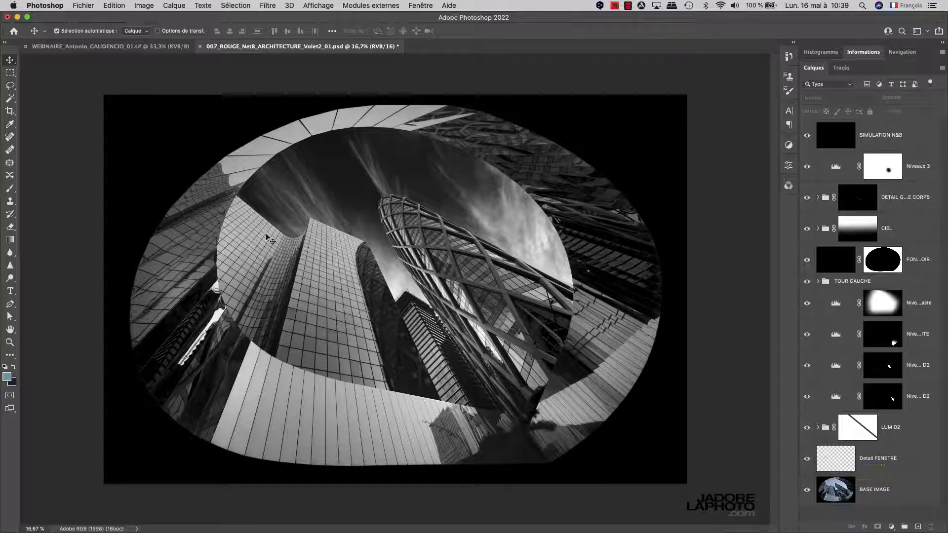
Return to the city street photo and try to move its locked background layer
left_click(119, 47)
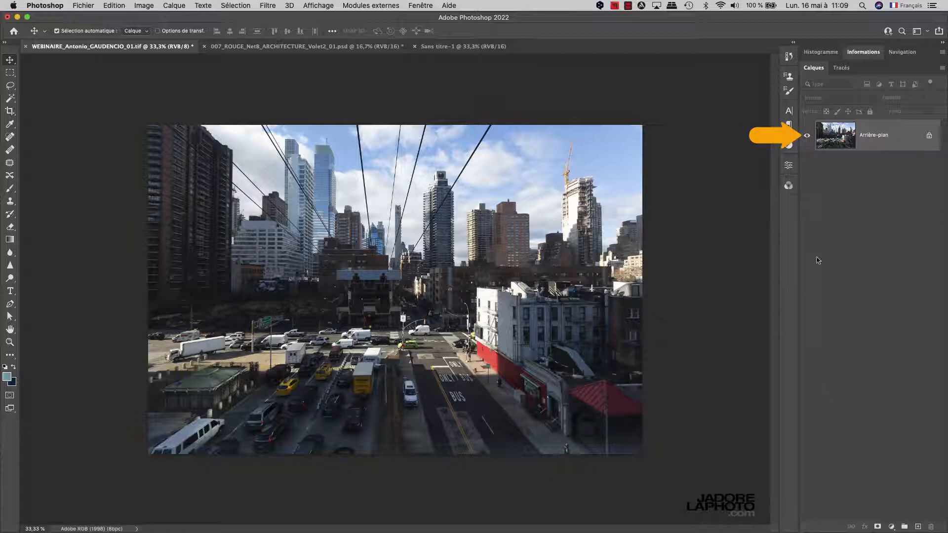
left_click(926, 132)
left_click_drag(425, 318, 412, 338)
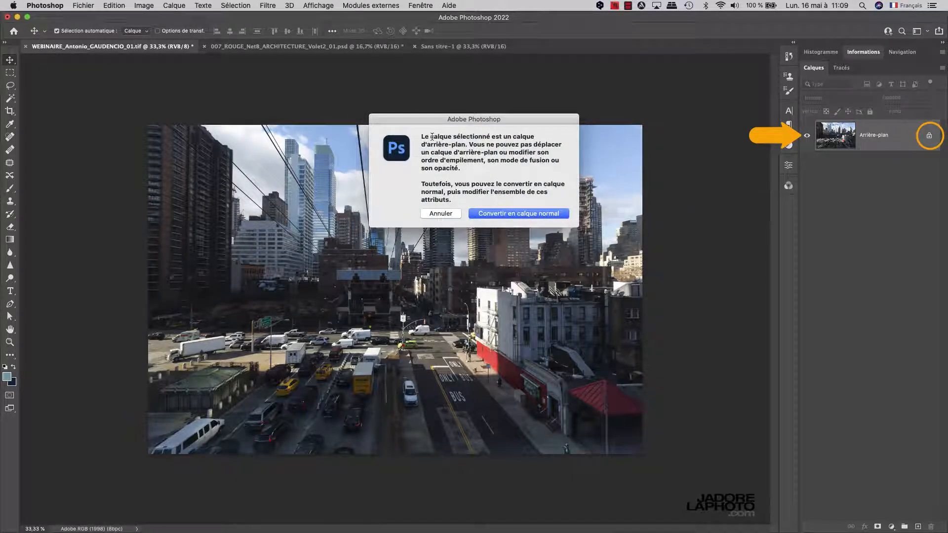
left_click(449, 214)
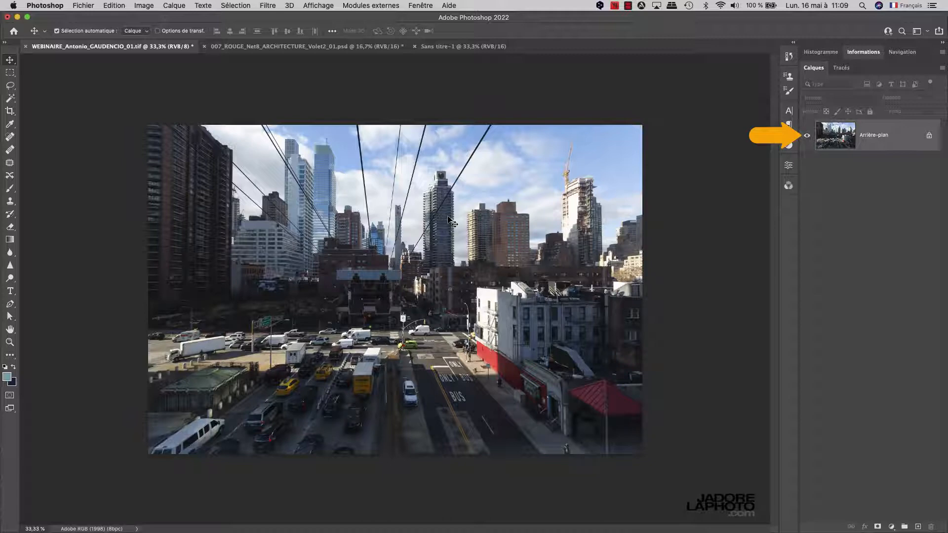
Convert the background into a normal layer named BASE DE TRAVAIL
double_click(836, 141)
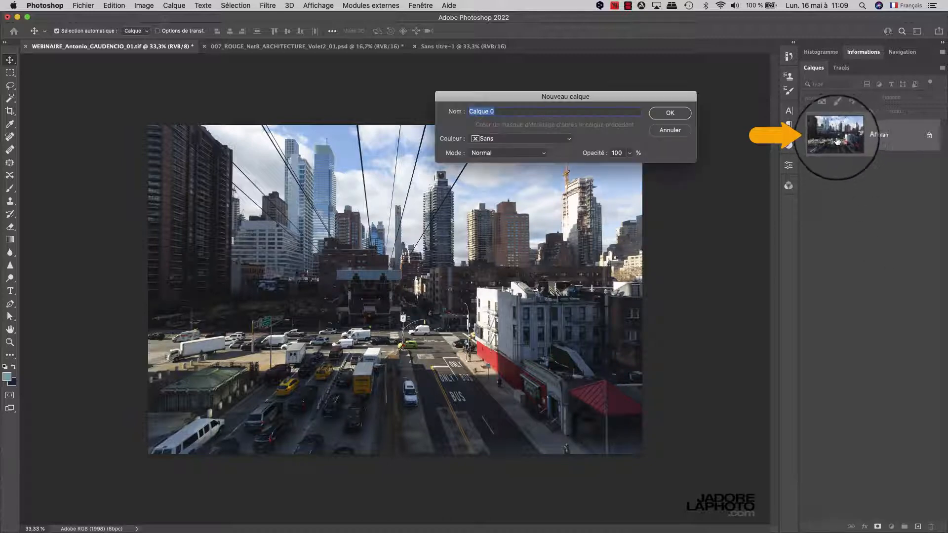
type("BASE DE T")
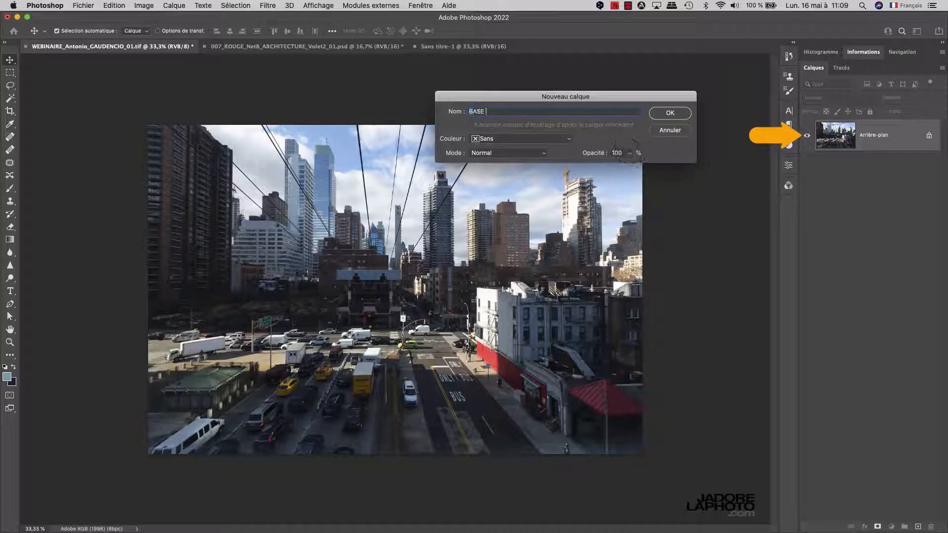
type("RVAIL")
triple_click(504, 113)
left_click(503, 112)
type("A")
key("Return")
Try moving the unlocked layer on the canvas, and undo the move
left_click_drag(395, 289, 361, 332)
key("super+z")
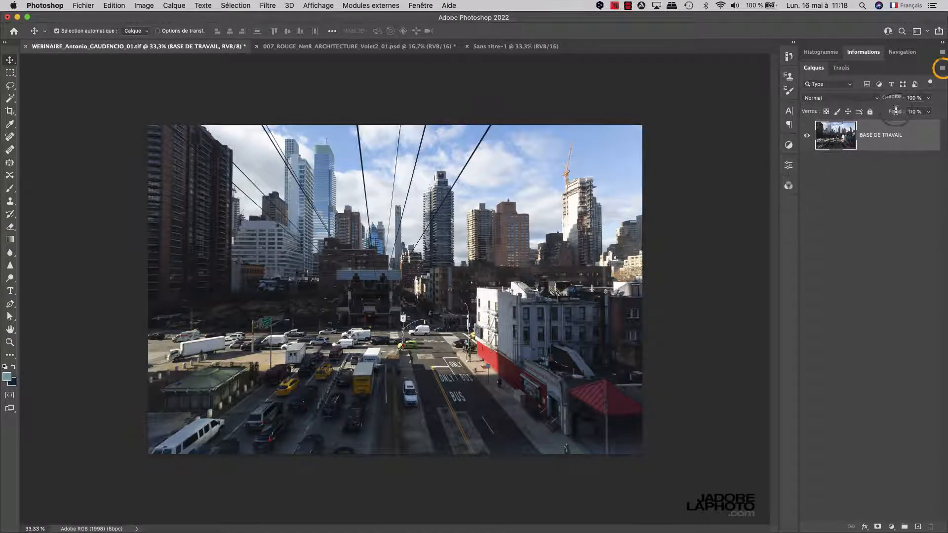
Duplicate the BASE DE TRAVAIL layer as DUPLICATION within the same document, and hide the original layer
left_click(943, 72)
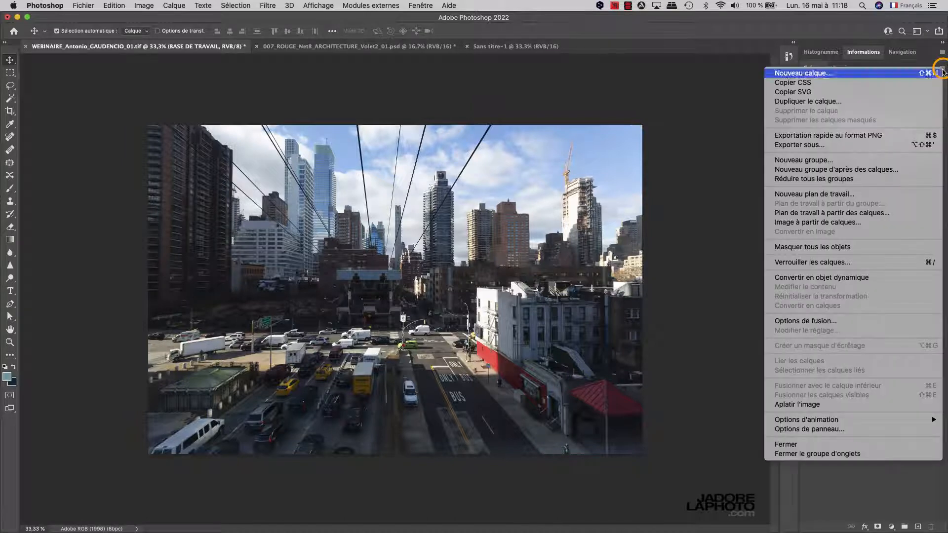
left_click(850, 101)
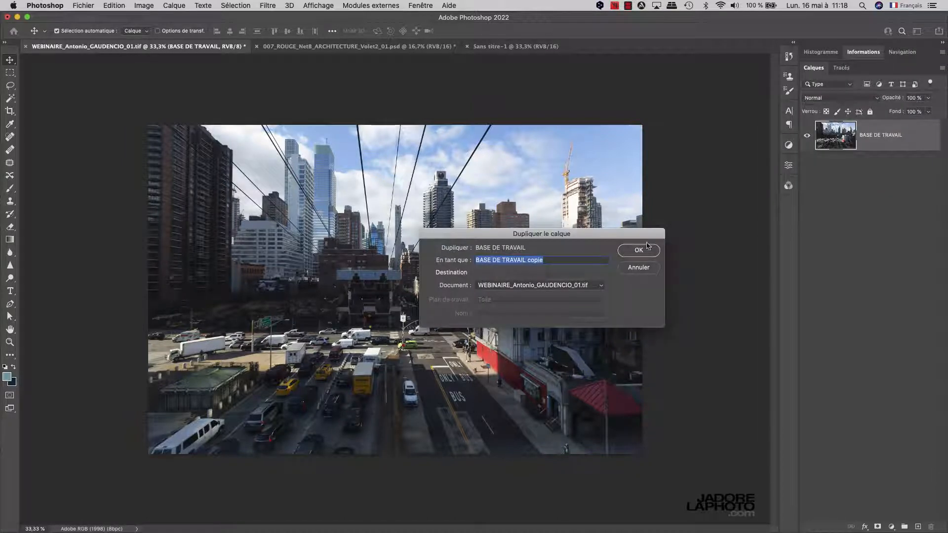
type("DU")
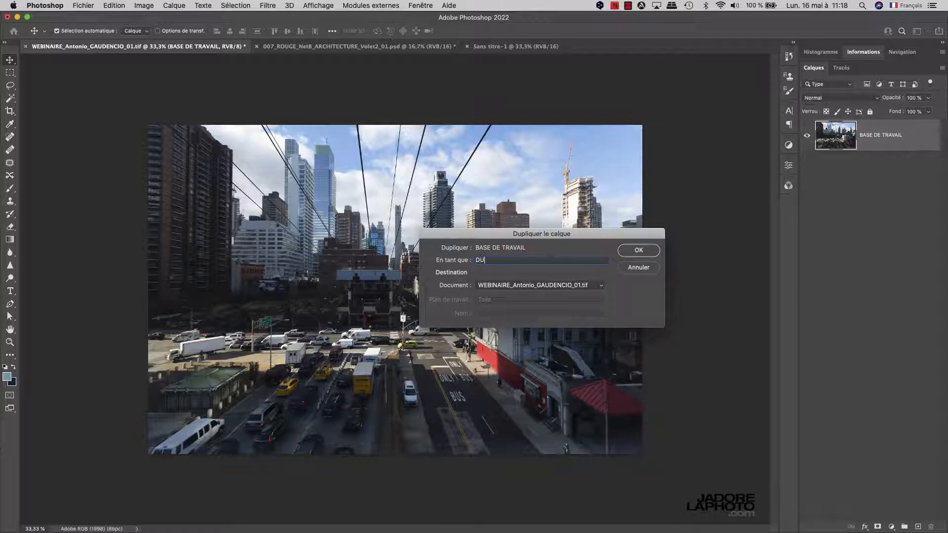
type("PLICATION")
left_click(642, 251)
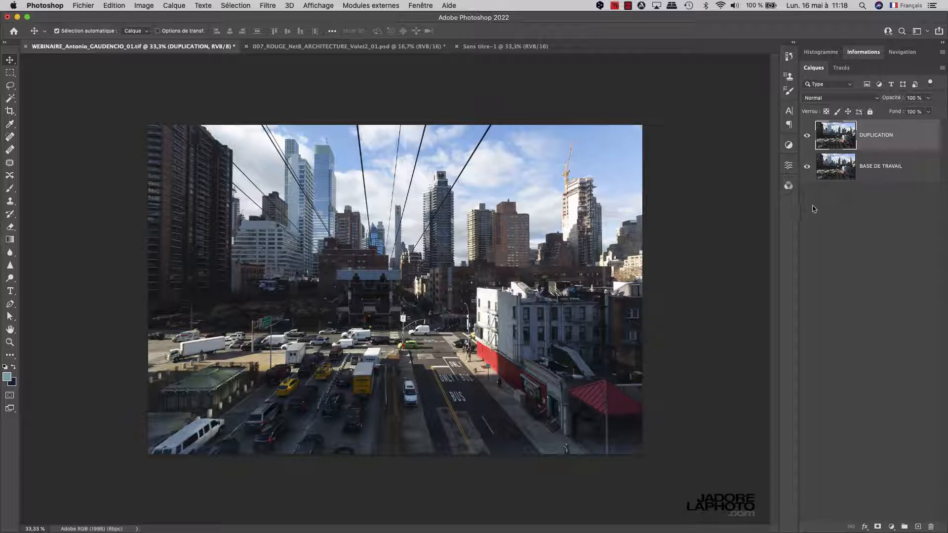
left_click(807, 168)
Remove the pedestrian in the yellow-green vest and the nearby pavement line on DUPLICATION with the Spot Healing Brush
left_click(10, 342)
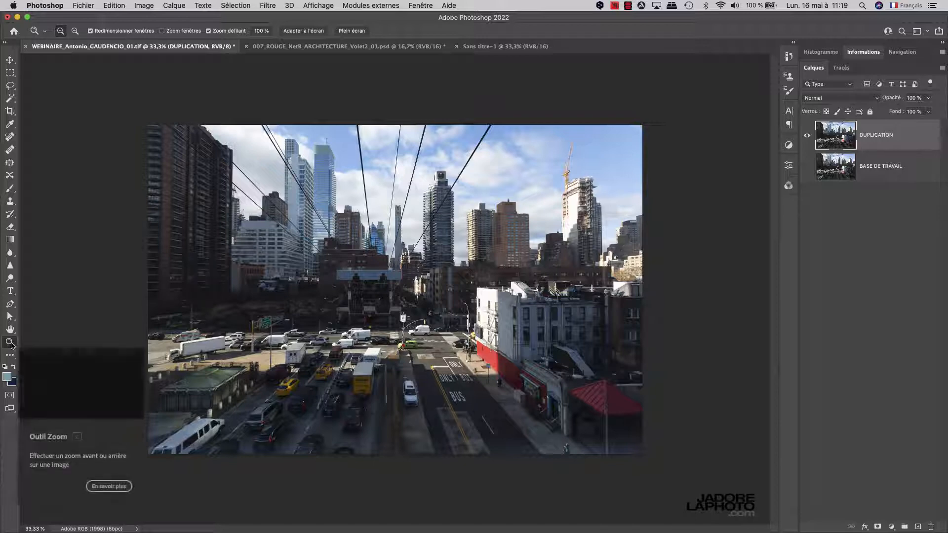
left_click(574, 450)
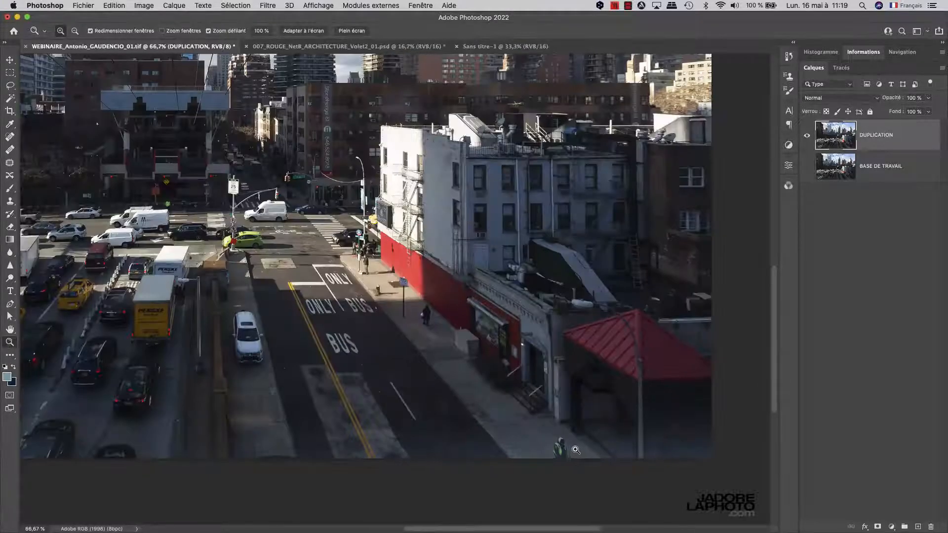
left_click(574, 451)
left_click(575, 449)
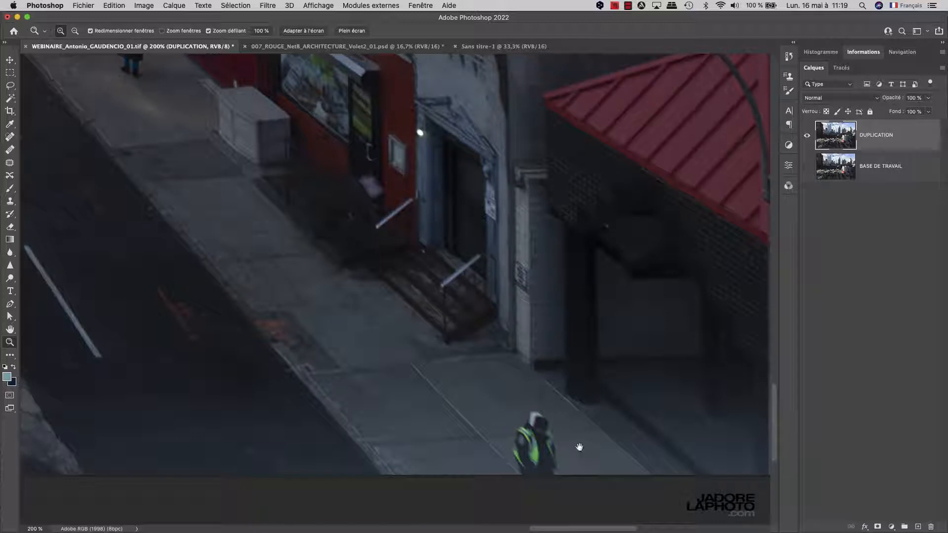
left_click_drag(580, 447, 434, 330)
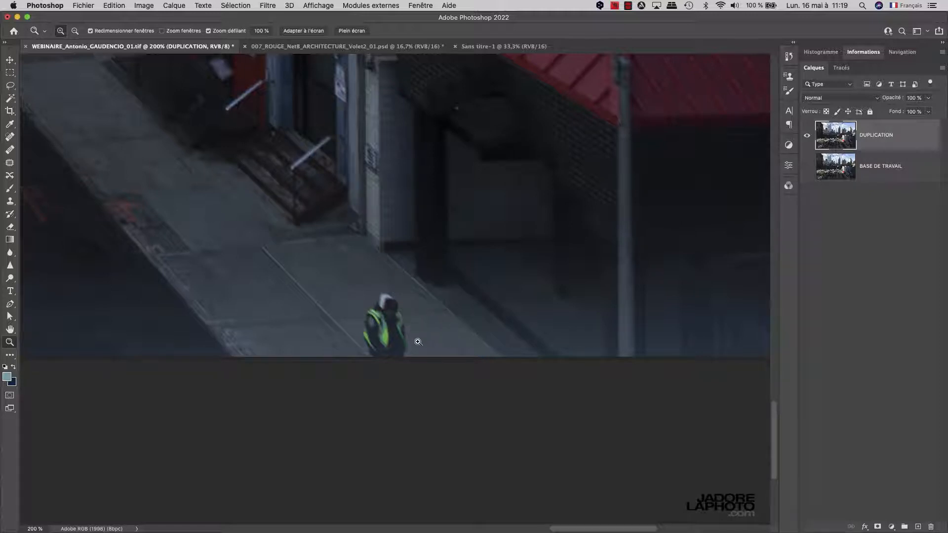
left_click(11, 137)
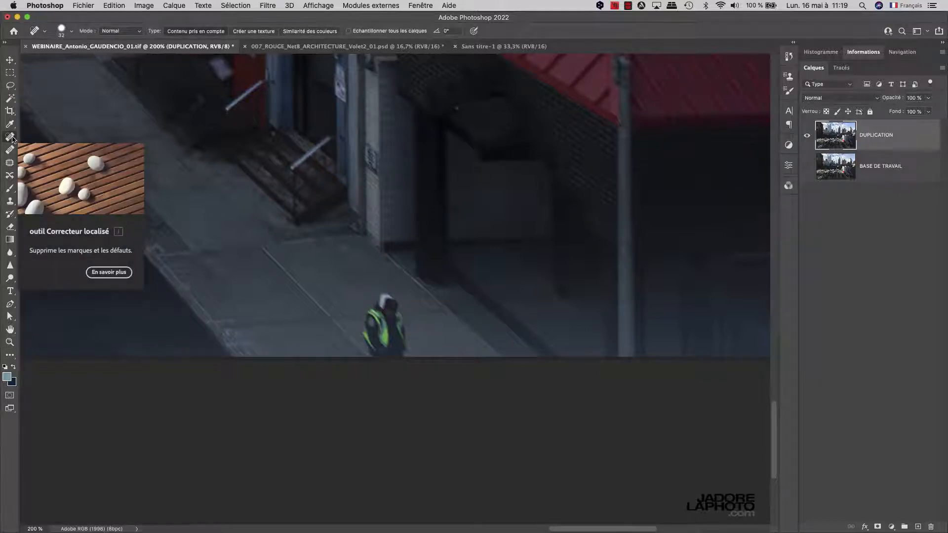
mouse_move(360, 315)
left_mouse_down()
mouse_move(386, 306)
mouse_move(372, 313)
mouse_move(373, 353)
mouse_move(398, 345)
mouse_move(388, 306)
mouse_move(388, 338)
mouse_move(363, 349)
mouse_move(267, 254)
mouse_move(304, 307)
mouse_move(262, 317)
mouse_move(420, 316)
mouse_move(404, 338)
mouse_move(413, 359)
mouse_move(380, 356)
left_mouse_up()
left_click_drag(269, 264, 264, 275)
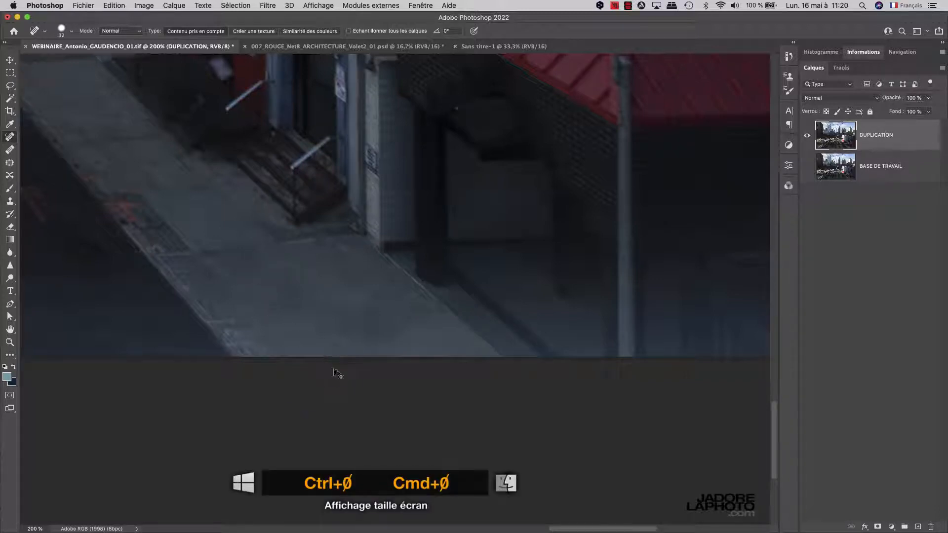
Show the BASE DE TRAVAIL layer again and toggle DUPLICATION's visibility to compare the photo before and after retouching
key("super+0")
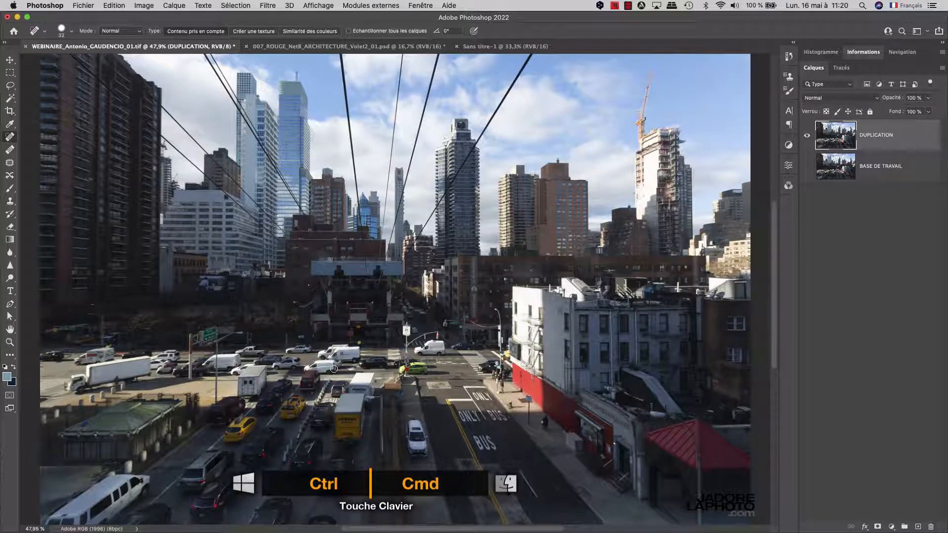
key("super+minus")
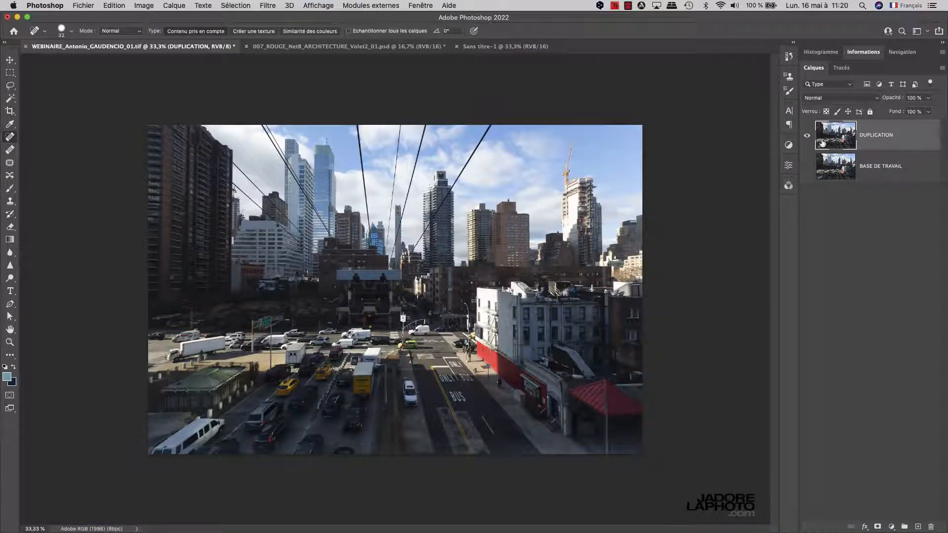
left_click(806, 167)
left_click(807, 136)
left_click(807, 138)
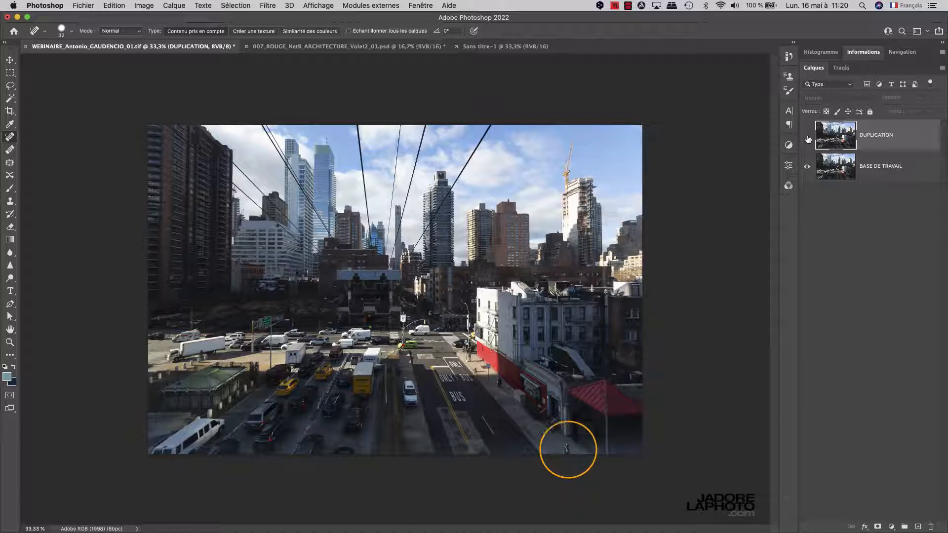
left_click(807, 137)
left_click(808, 138)
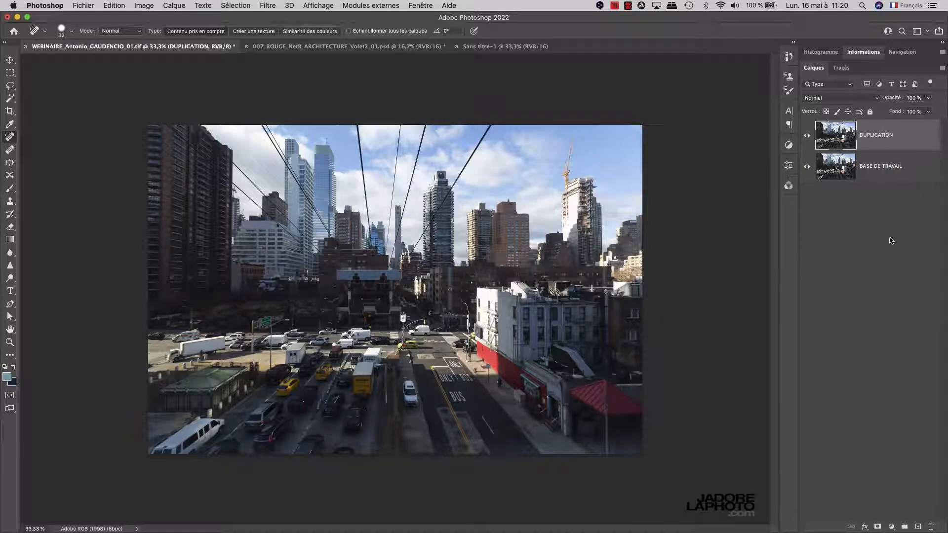
Delete the DUPLICATION layer, and undo the deletion
left_click_drag(924, 135, 931, 526)
key("super+z")
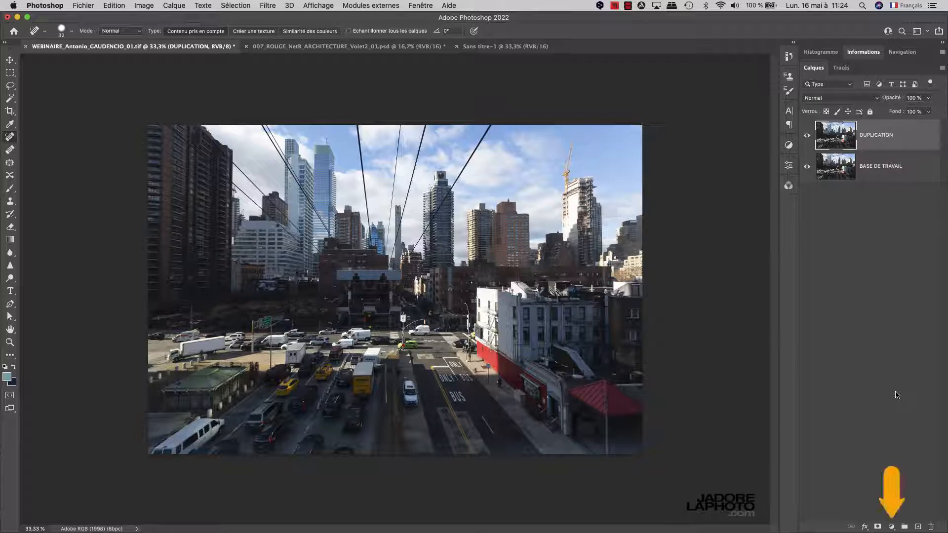
Add a Curves adjustment layer above DUPLICATION and lower the blue channel's midtones to input 133, output about 115
left_click(891, 527)
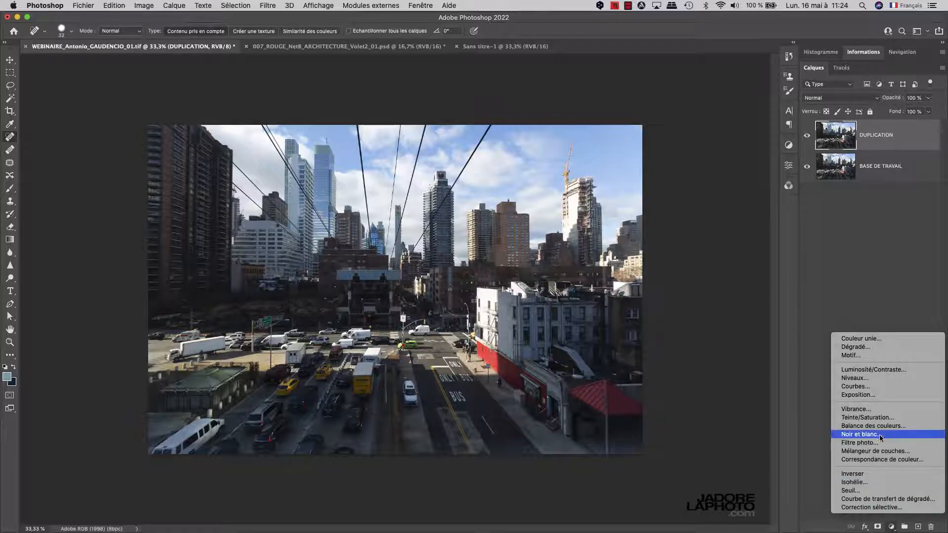
left_click(881, 388)
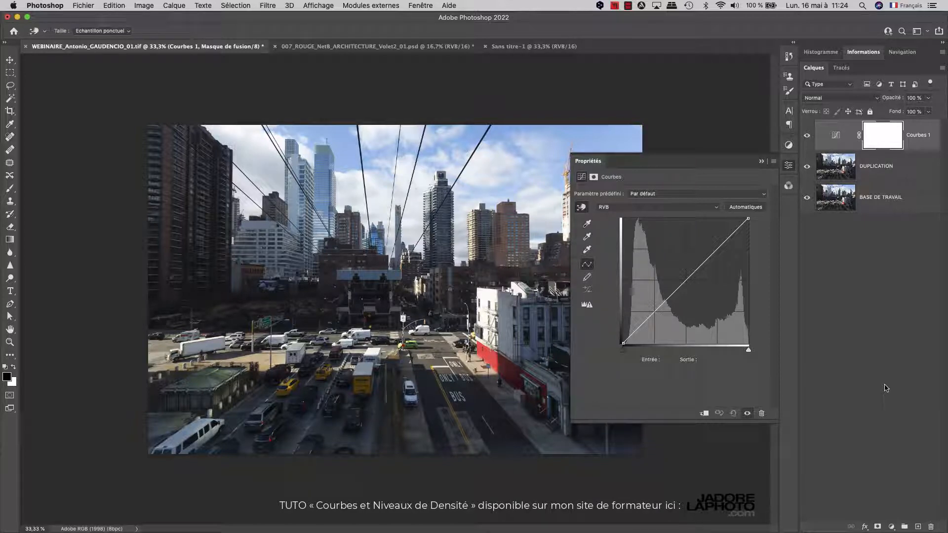
left_click(675, 208)
left_click(674, 229)
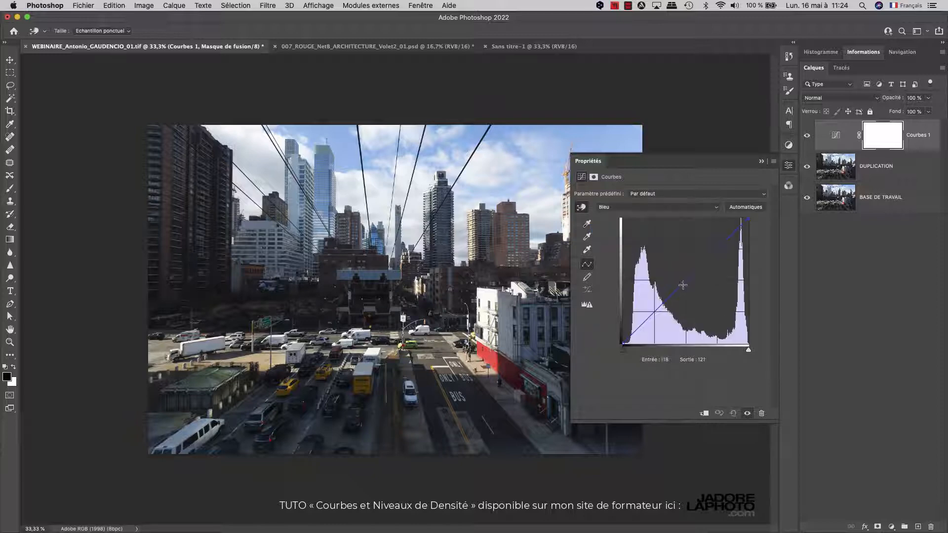
left_click_drag(685, 282, 688, 286)
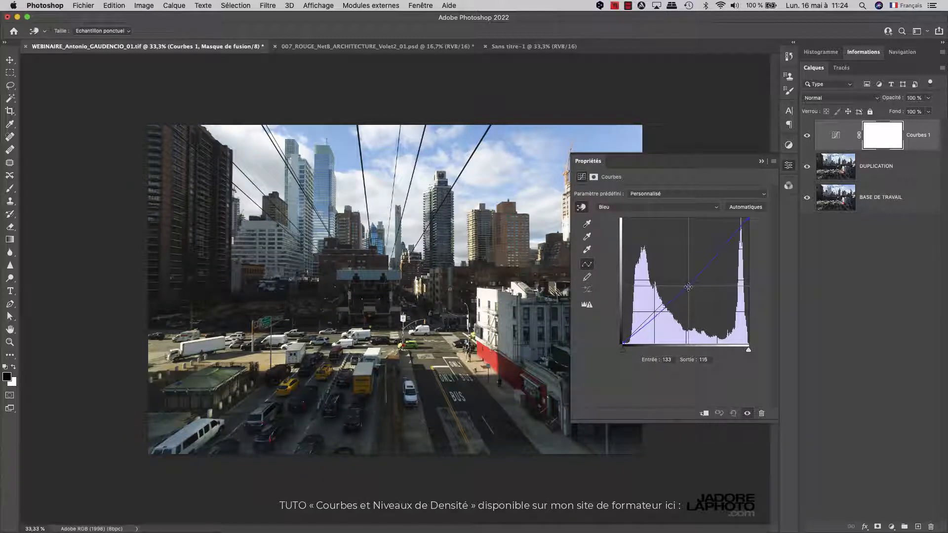
Raise the red channel's midtones in the Curves adjustment to input 118, output 137, and check the layer's effect on the photo
left_click(661, 207)
left_click(662, 192)
left_click_drag(685, 277, 683, 272)
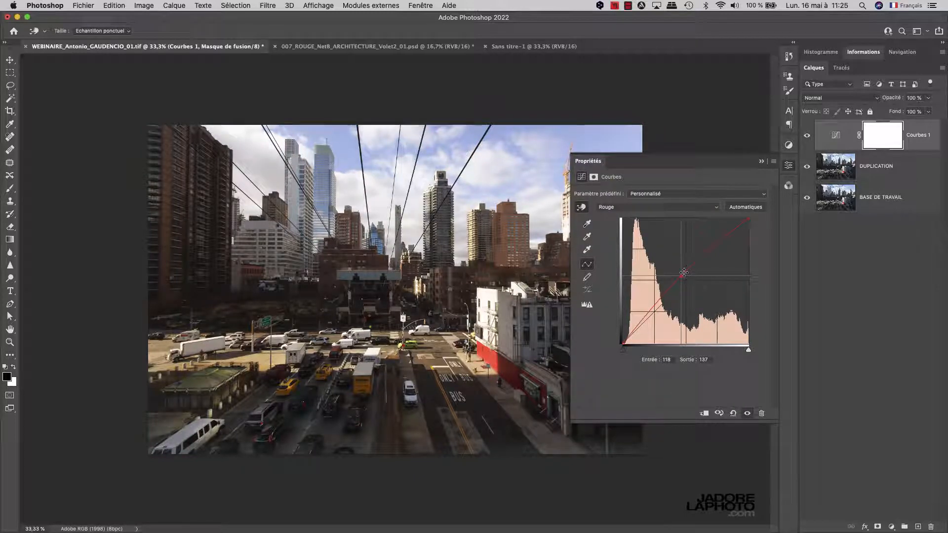
left_click(808, 138)
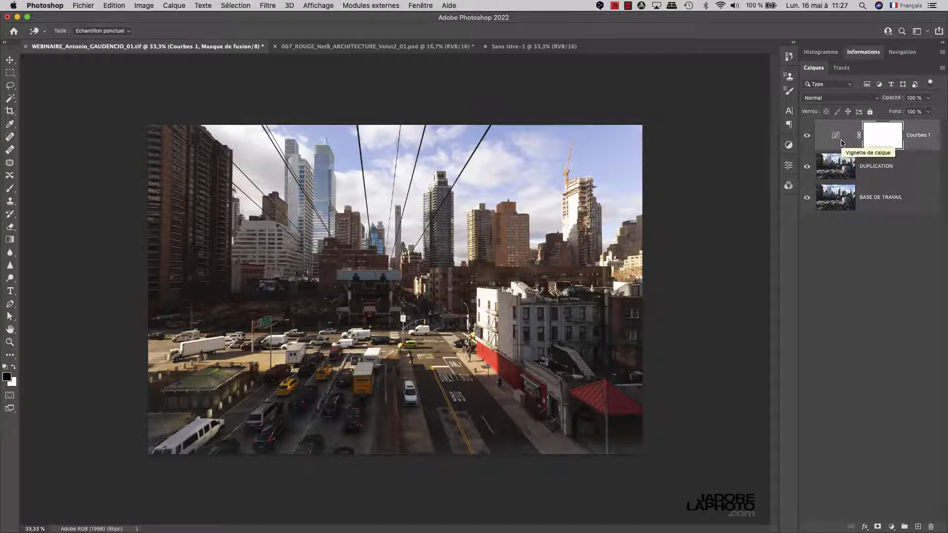
Add a solid colour fill layer above the Curves layer in black (#000000)
left_click(892, 527)
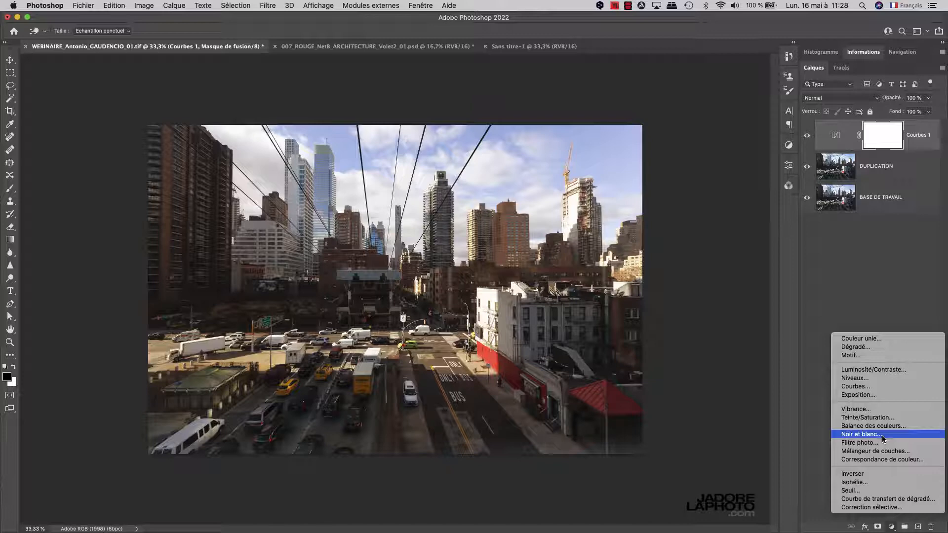
left_click(872, 339)
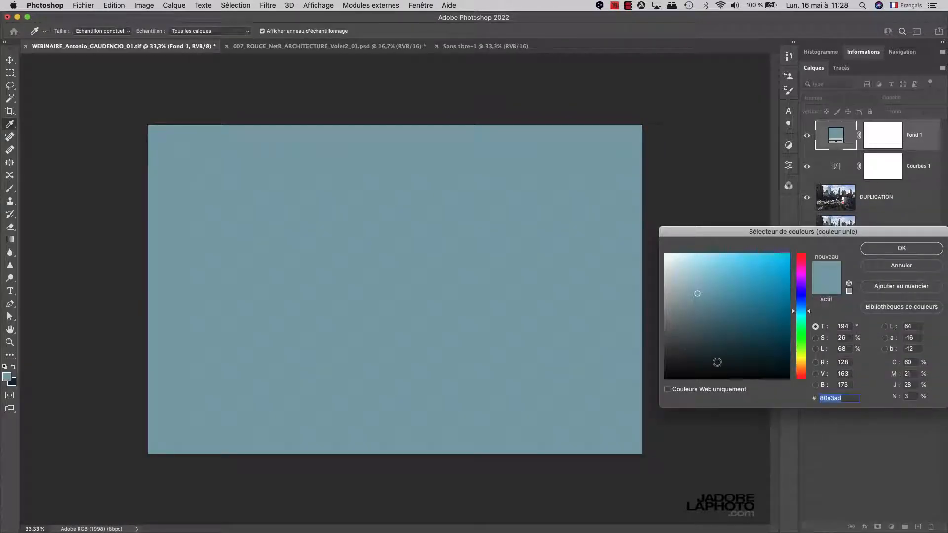
left_click_drag(731, 326, 665, 379)
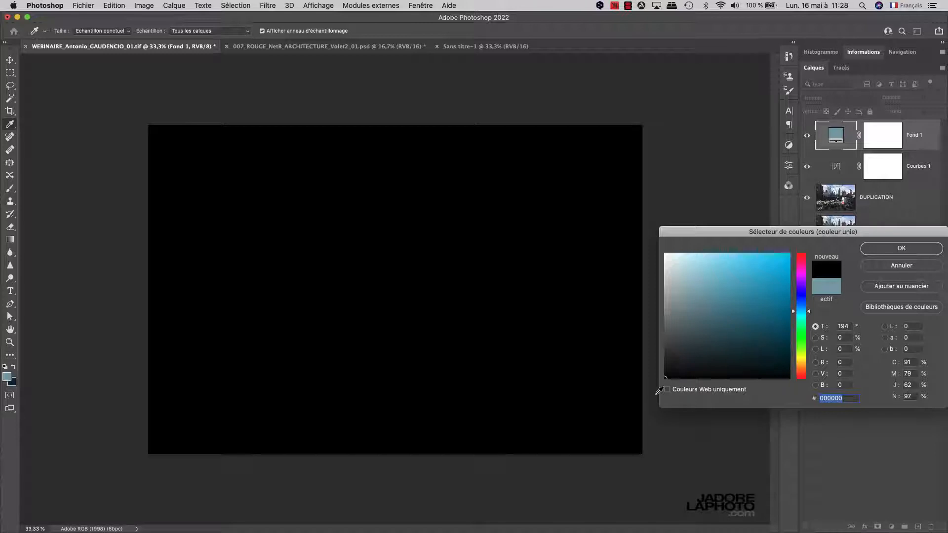
left_click(879, 249)
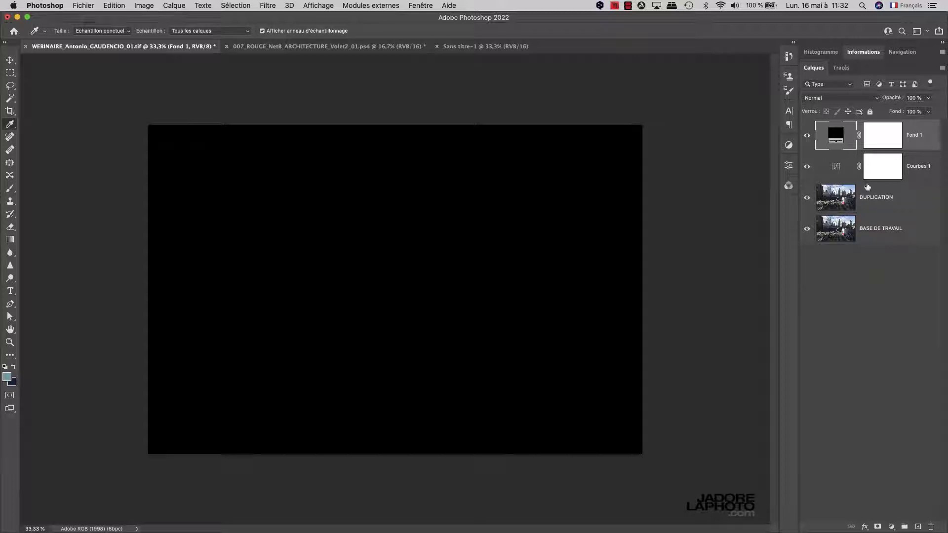
Toggle the visibility of Courbes 1 and Fond 1 to compare how each layer affects the image
left_click(807, 168)
left_click(807, 168)
left_click(807, 137)
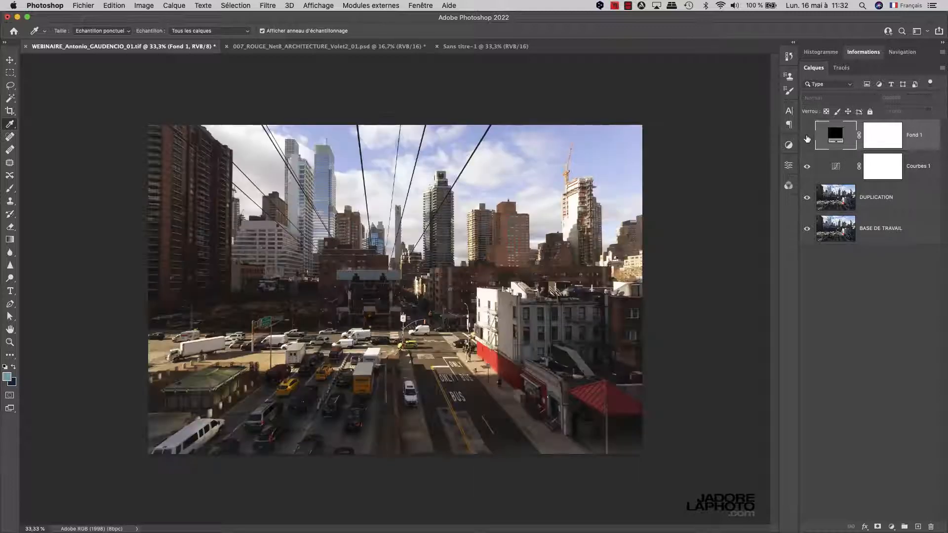
left_click(807, 138)
Target the Fond 1 layer mask and draw a tall rectangular marquee selection over the left part of the photo
left_click(883, 143)
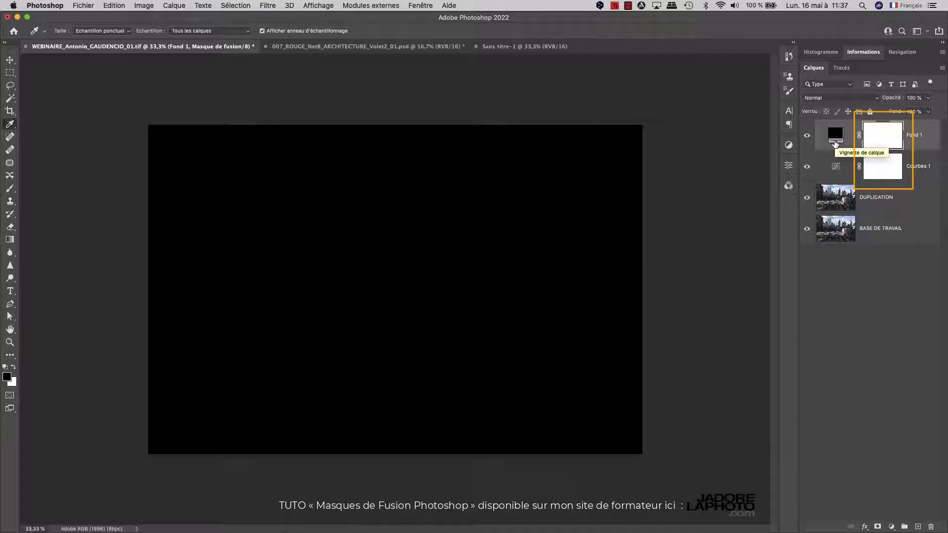
left_click(806, 136)
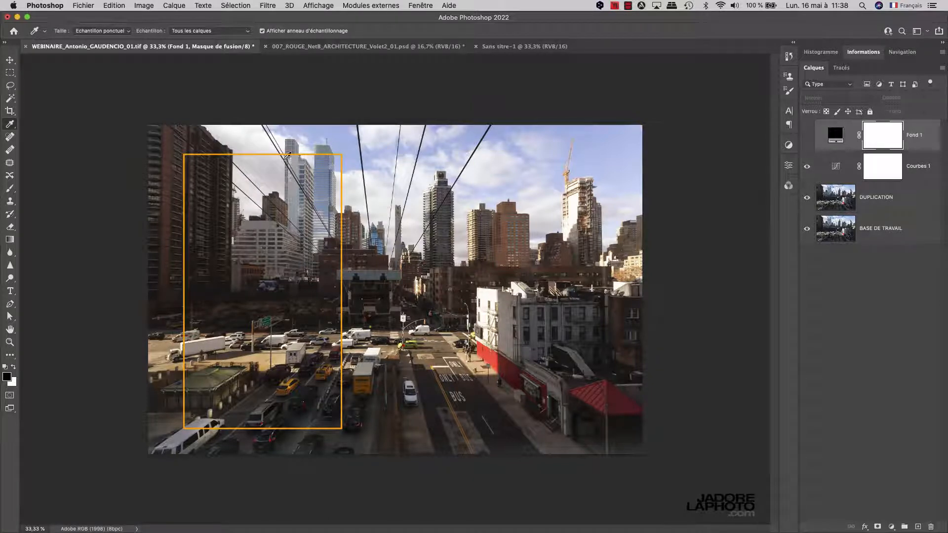
left_click(807, 135)
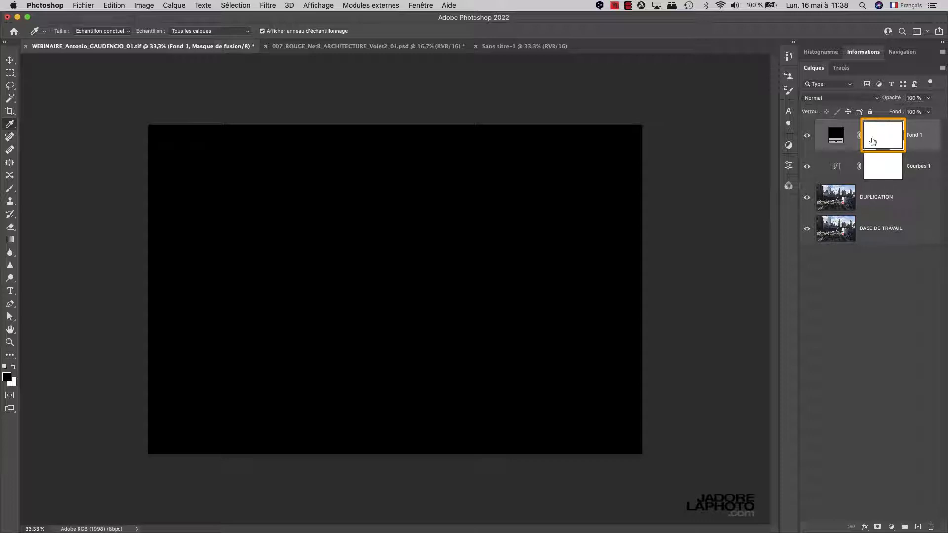
left_click_drag(10, 72, 39, 75)
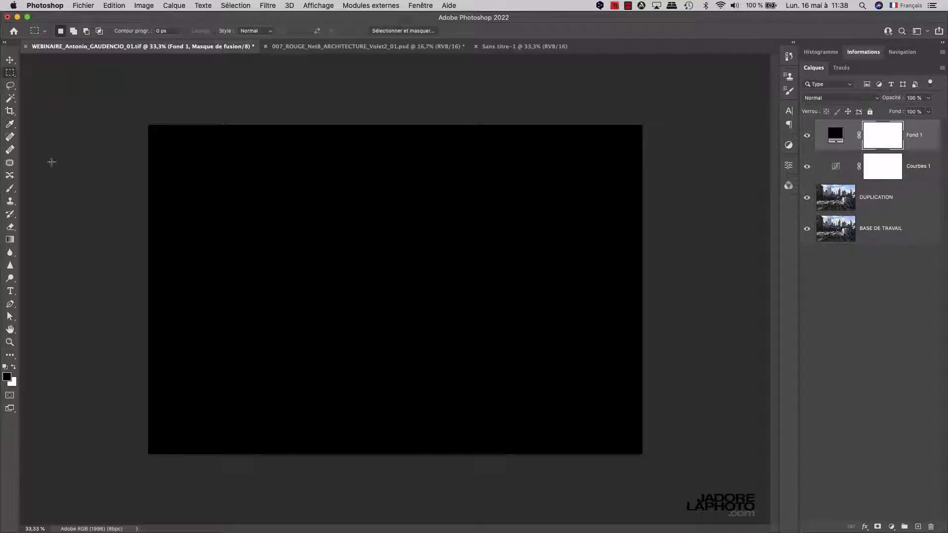
left_click_drag(202, 154, 346, 420)
left_click_drag(346, 420, 347, 421)
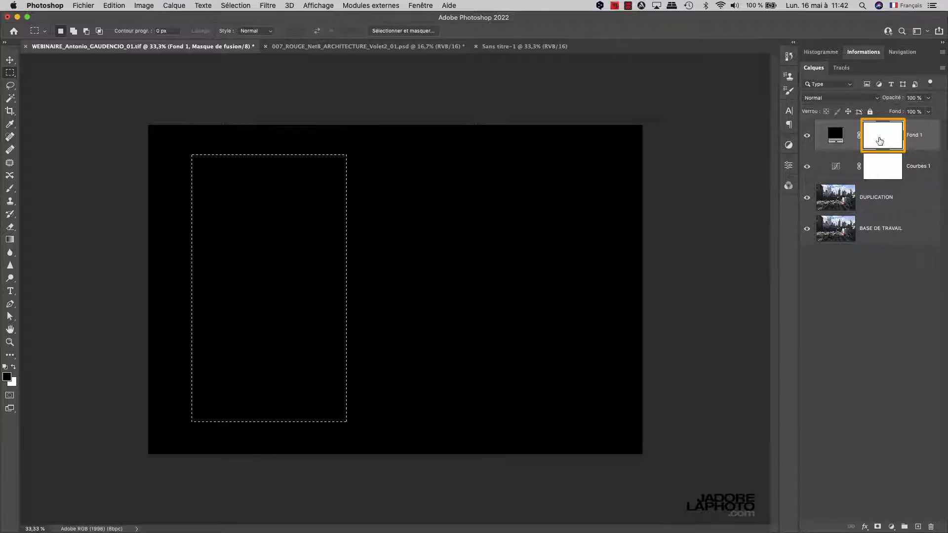
Fill the selection on the Fond 1 mask with the black foreground colour at 100% opacity, and deselect
left_click(8, 377)
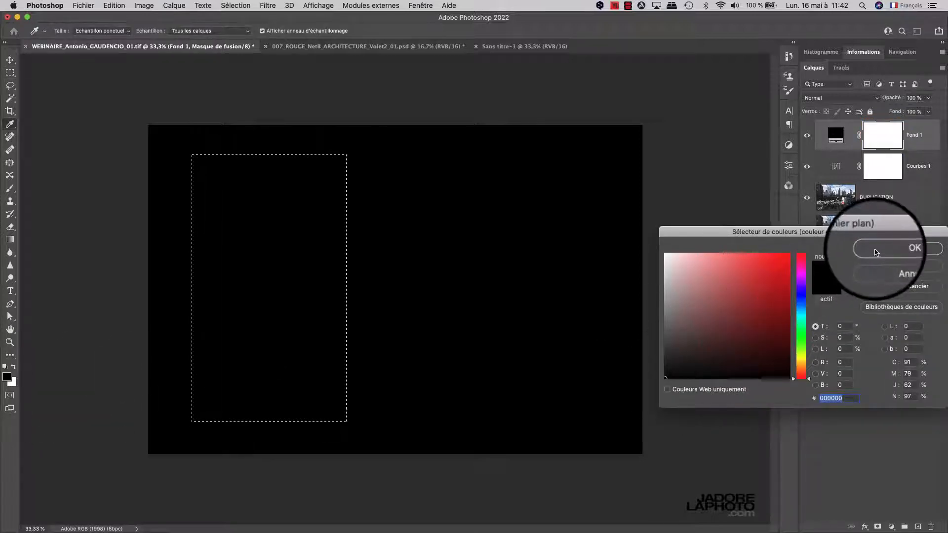
left_click(888, 248)
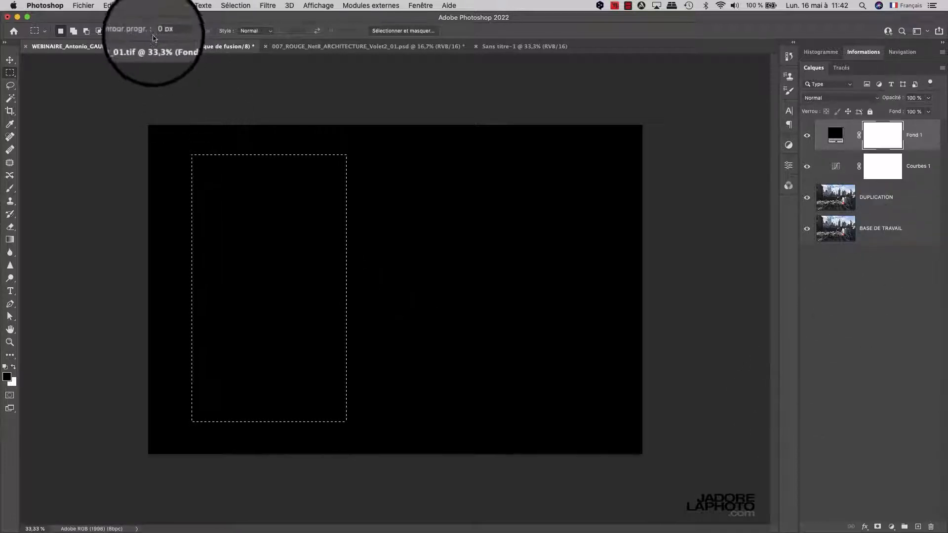
left_click(119, 5)
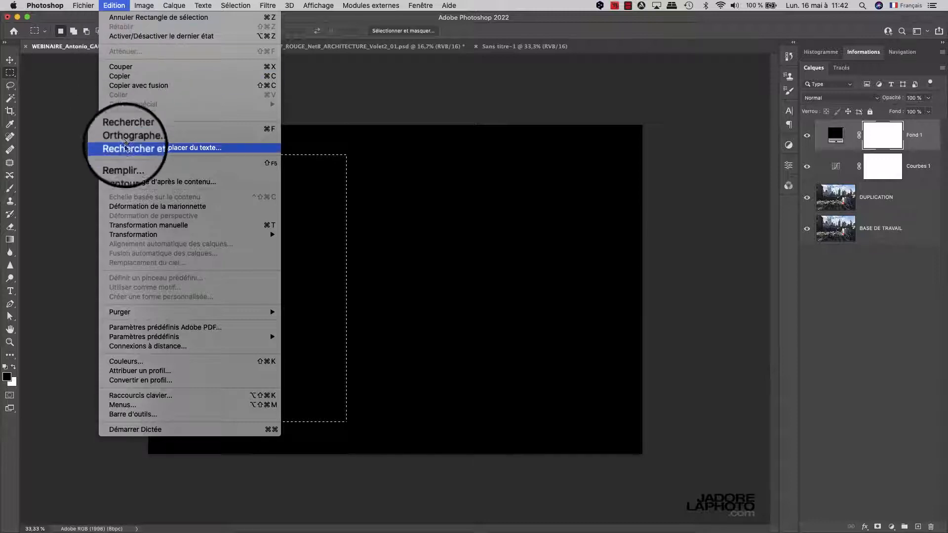
left_click(121, 163)
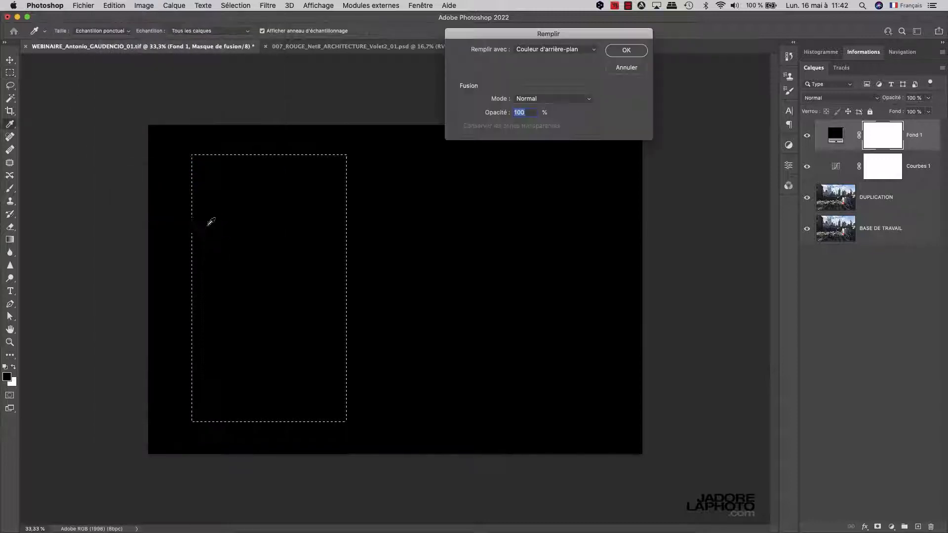
left_click(577, 49)
left_click(567, 38)
left_click(626, 50)
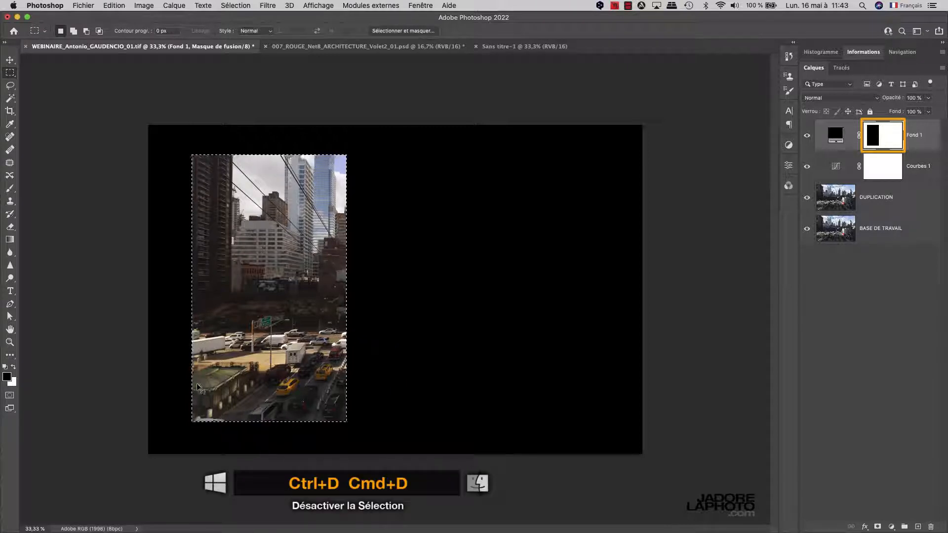
key("super+d")
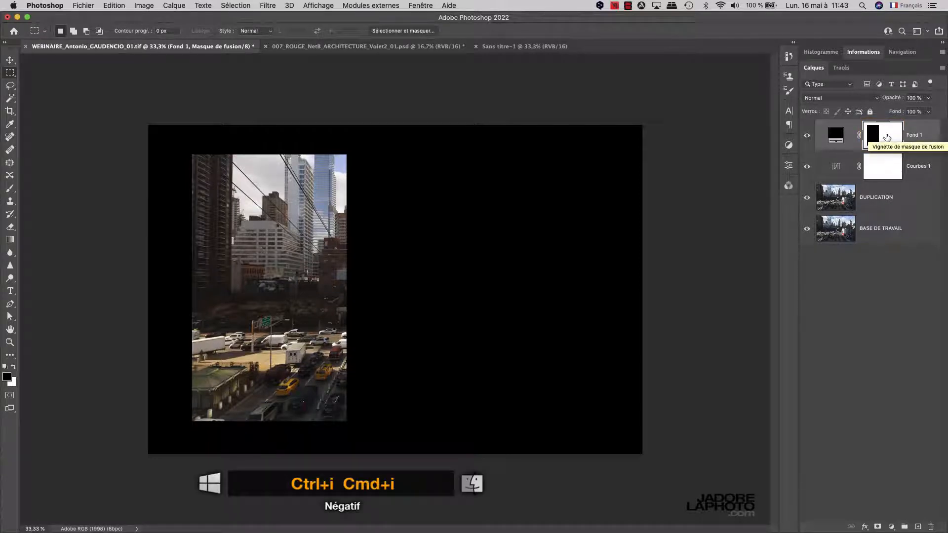
Invert the Fond 1 layer mask and toggle the layer's visibility to check the masked rectangle
key("super+i")
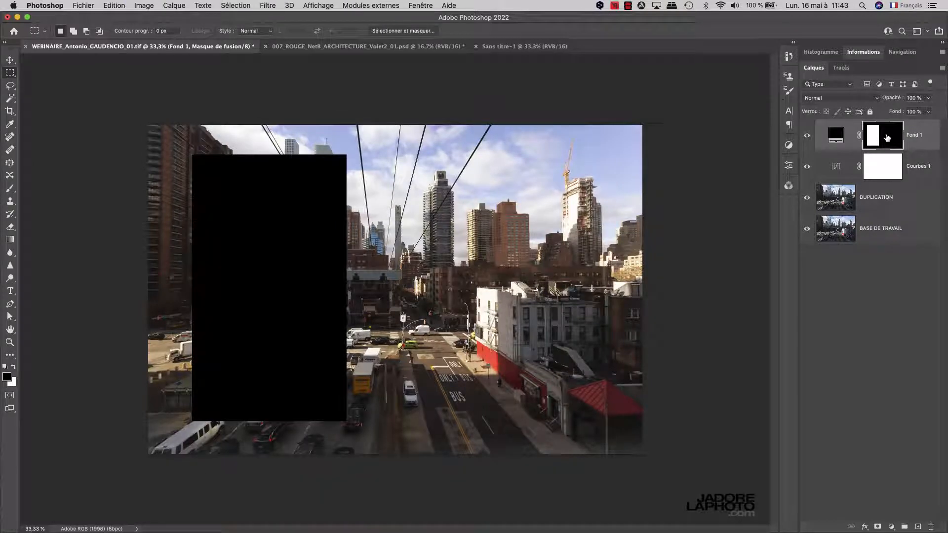
left_click(807, 136)
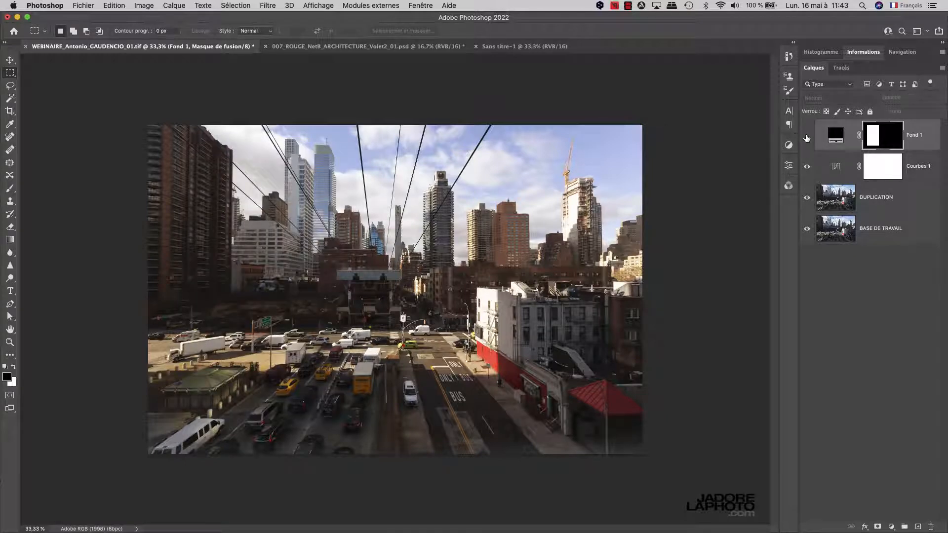
left_click(806, 137)
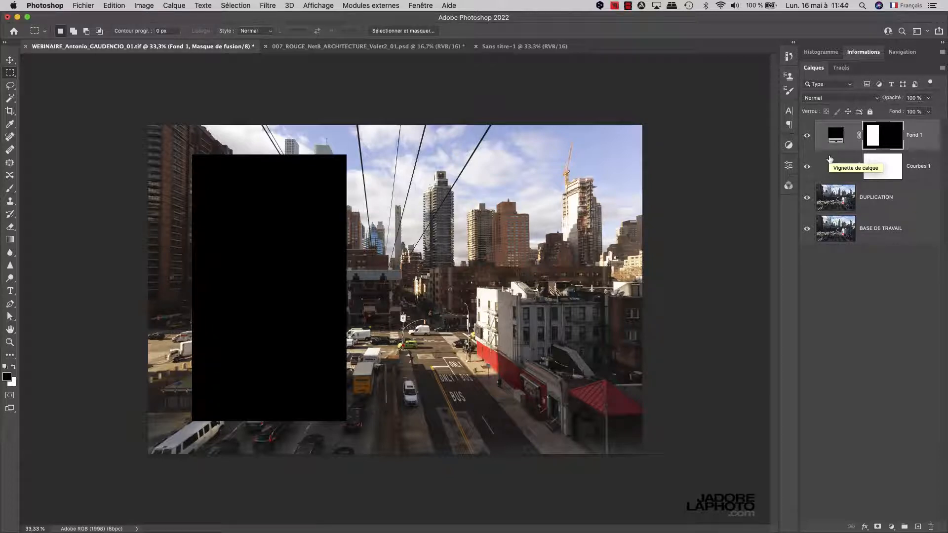
mouse_move(837, 138)
left_mouse_down()
mouse_move(931, 519)
mouse_move(913, 494)
mouse_move(849, 143)
mouse_move(838, 139)
left_mouse_up()
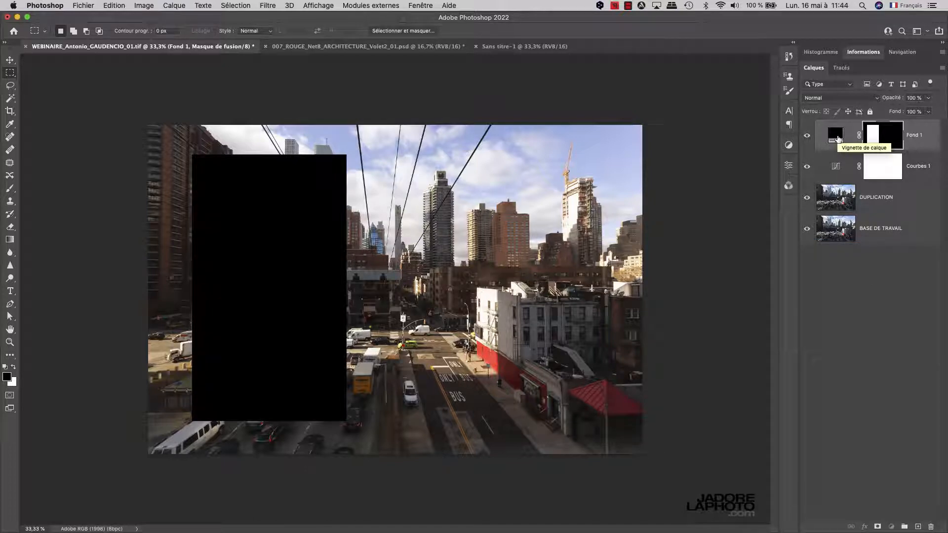
left_click(875, 129)
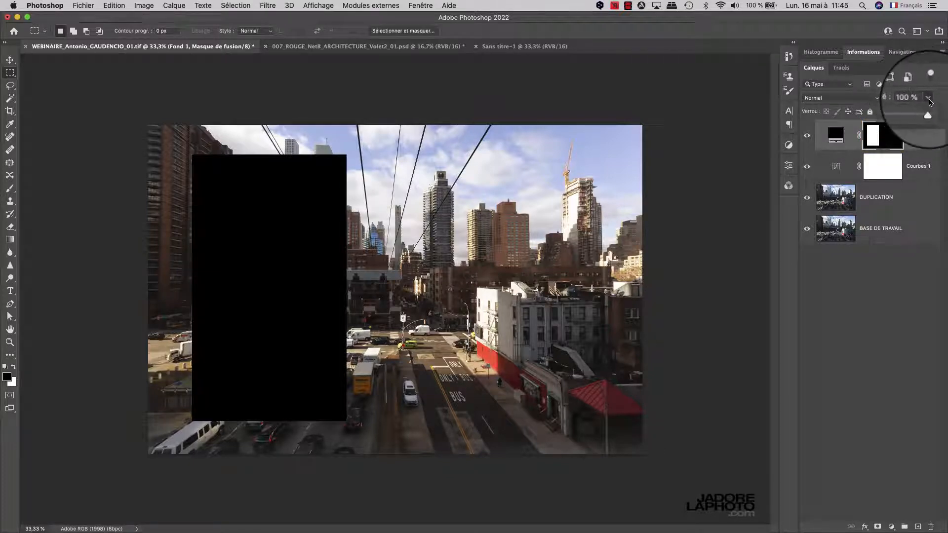
Set the Fond 1 layer's opacity to 40% and toggle its visibility to compare the effect
left_click_drag(928, 112, 902, 113)
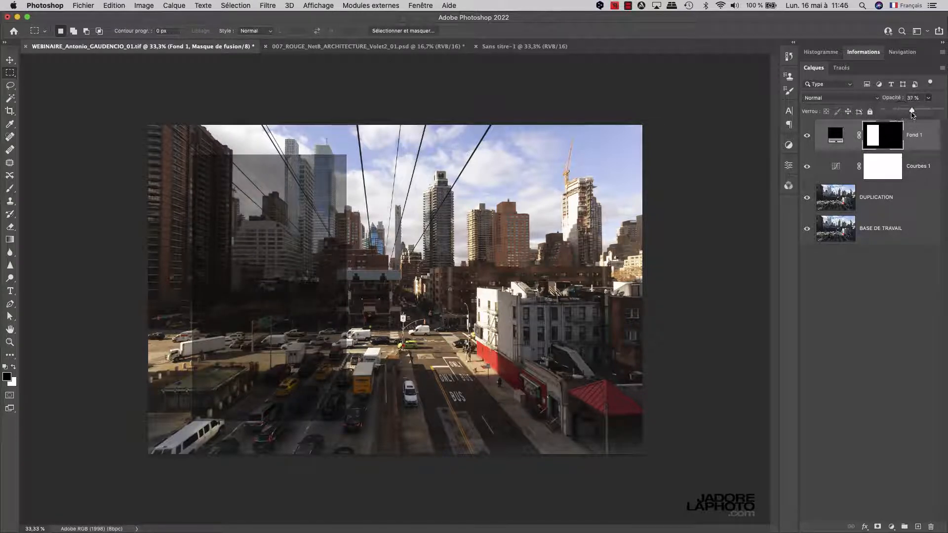
left_click(920, 97)
type("40")
key("Return")
left_click(806, 137)
left_click(807, 137)
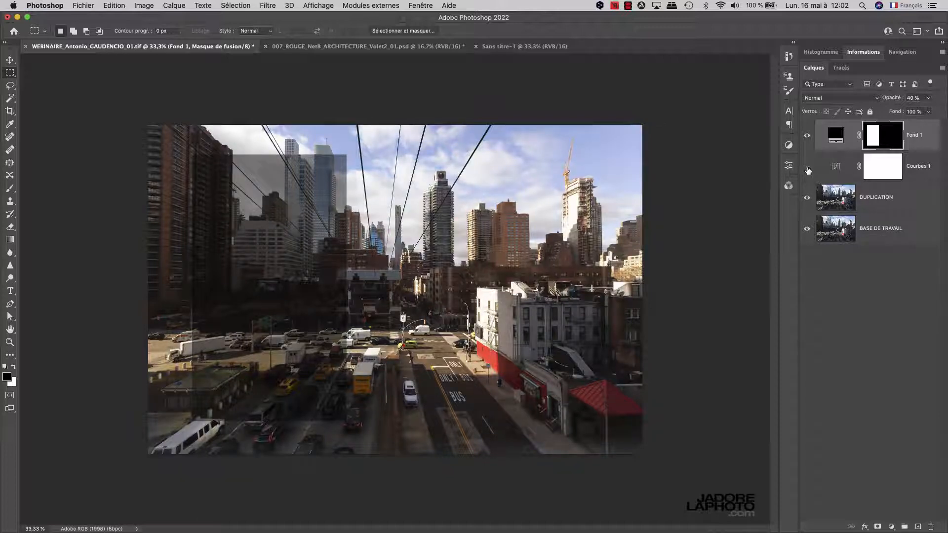
left_click(891, 526)
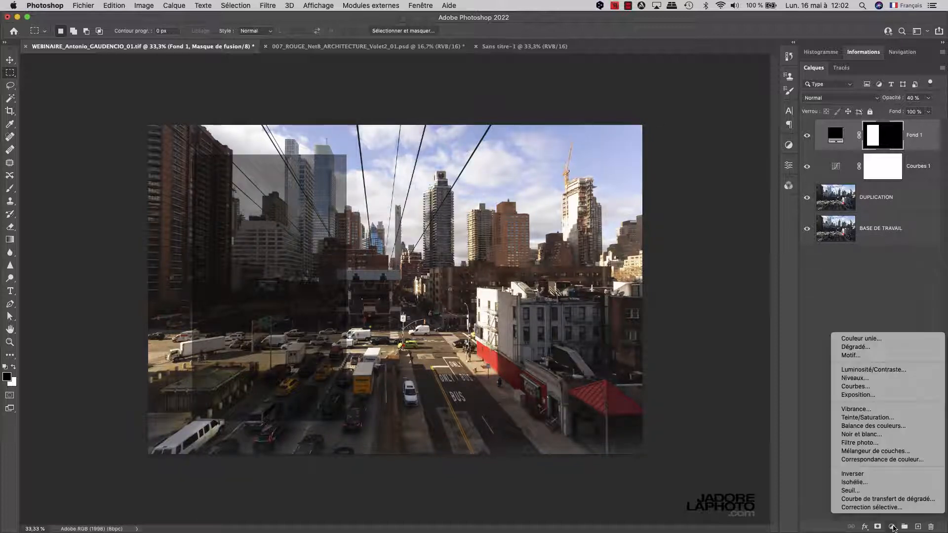
left_click(844, 395)
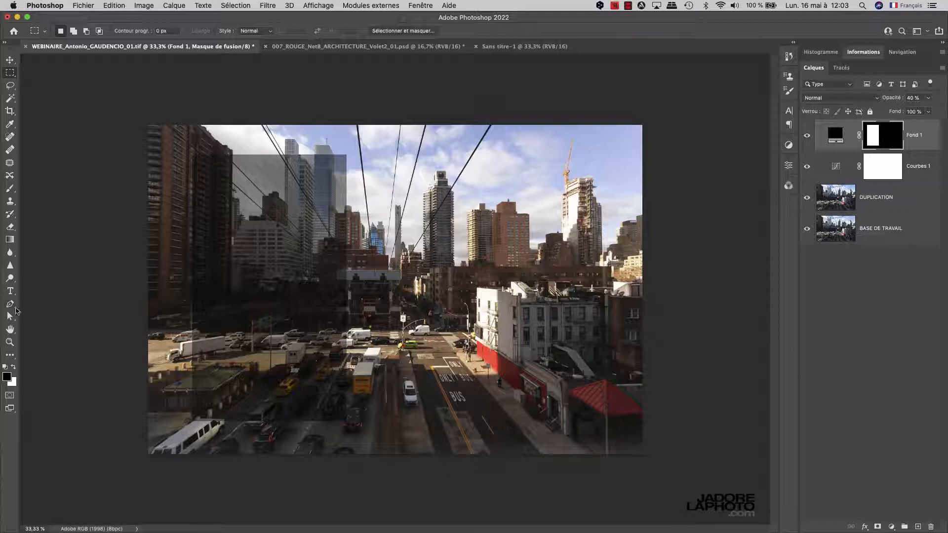
Start a text layer over the traffic in the photo's lower-left area and set the text colour to white (ffffff)
left_click(10, 292)
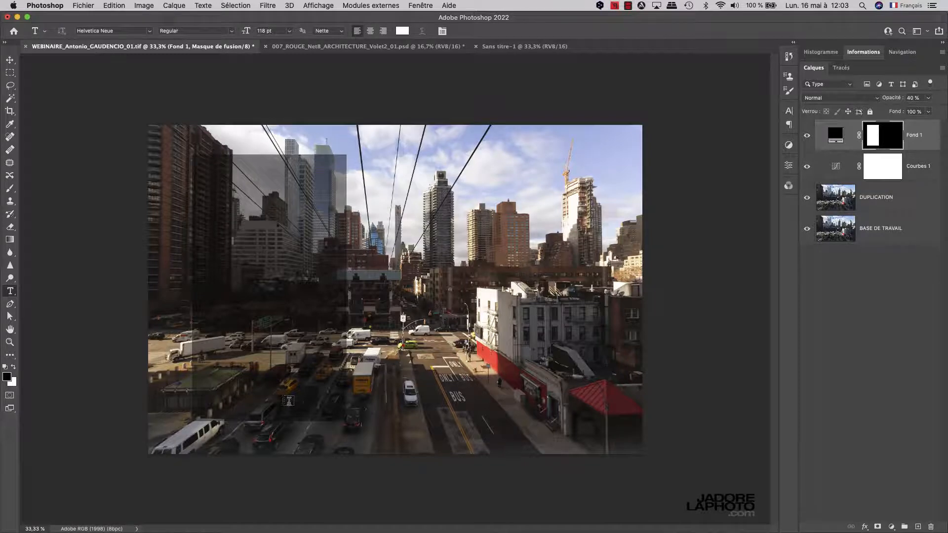
left_click(236, 364)
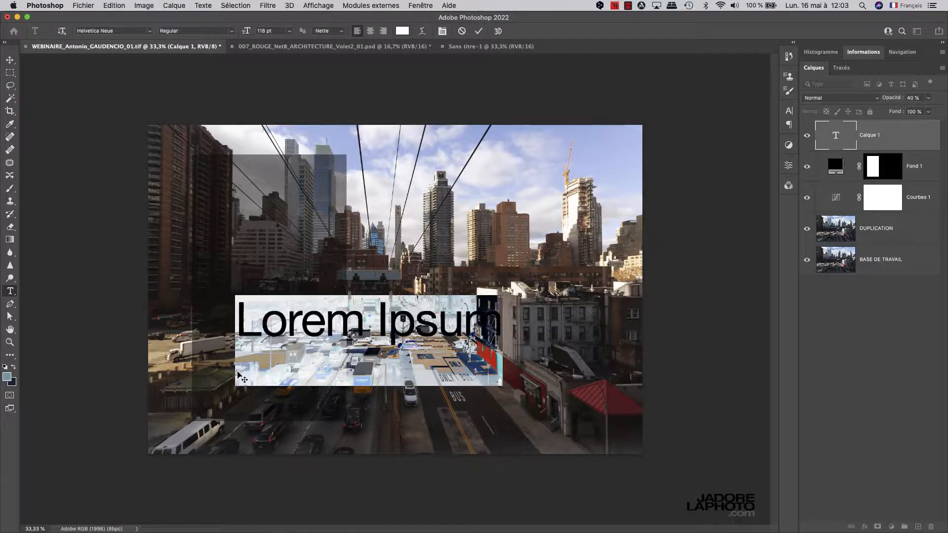
left_click(402, 30)
left_click(702, 264)
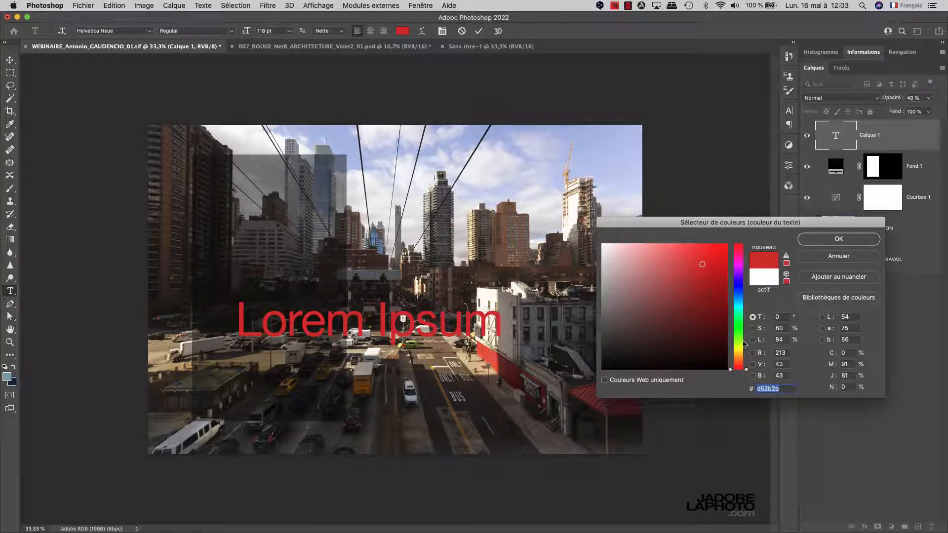
mouse_move(745, 369)
left_mouse_down()
mouse_move(742, 299)
mouse_move(711, 291)
mouse_move(662, 307)
mouse_move(600, 244)
left_mouse_up()
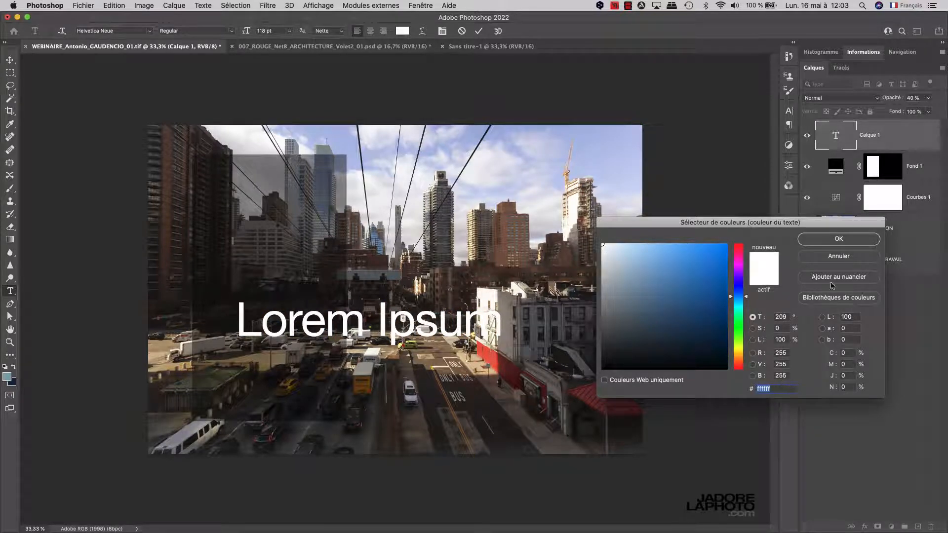
left_click(840, 241)
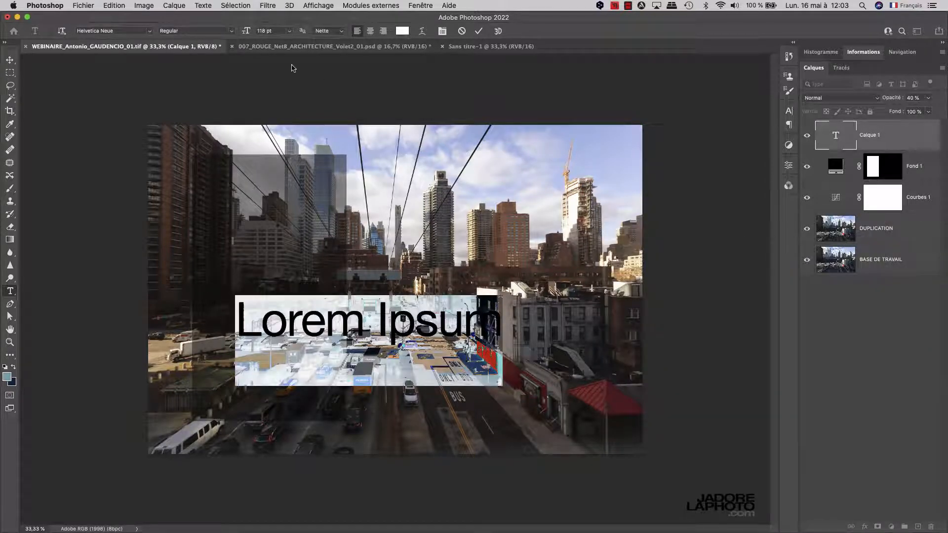
Set the placeholder text's font to Helvetica with the Bold style
left_click(150, 31)
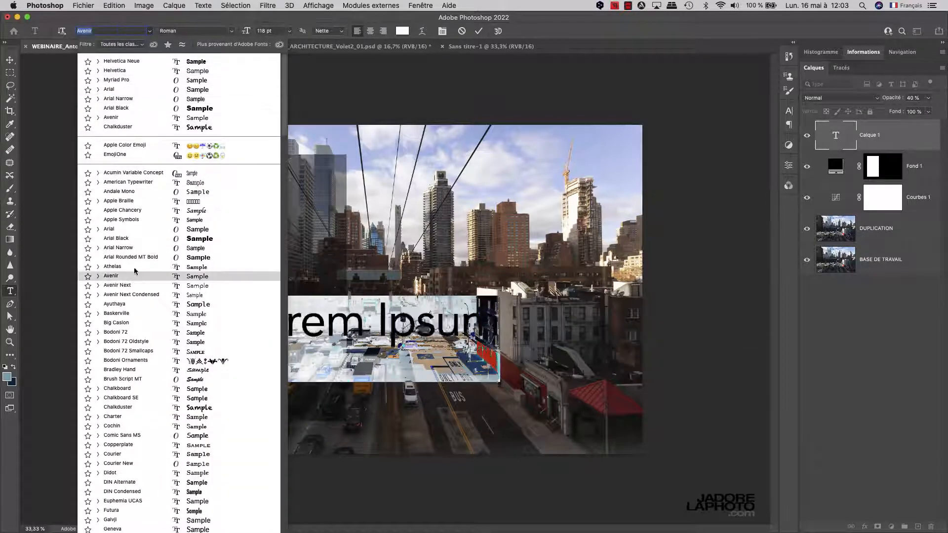
left_click(136, 70)
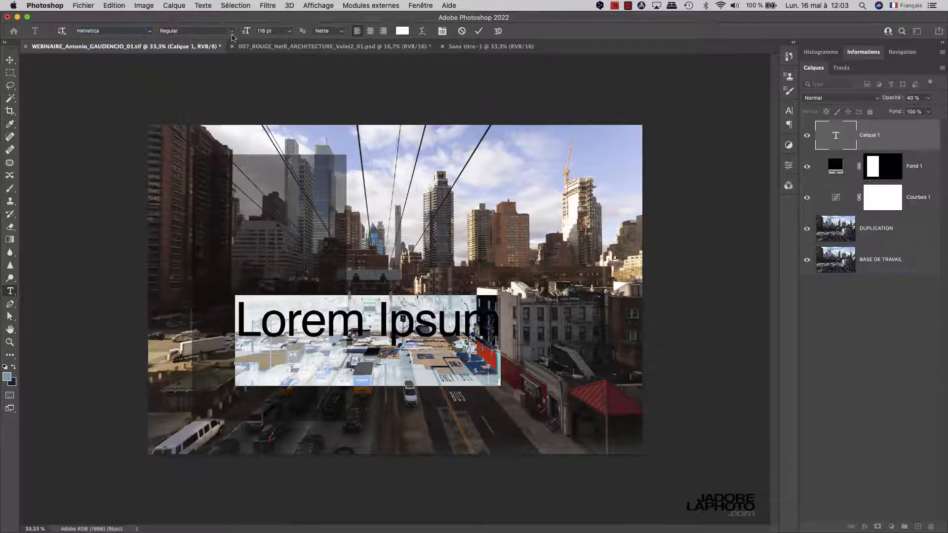
left_click(231, 31)
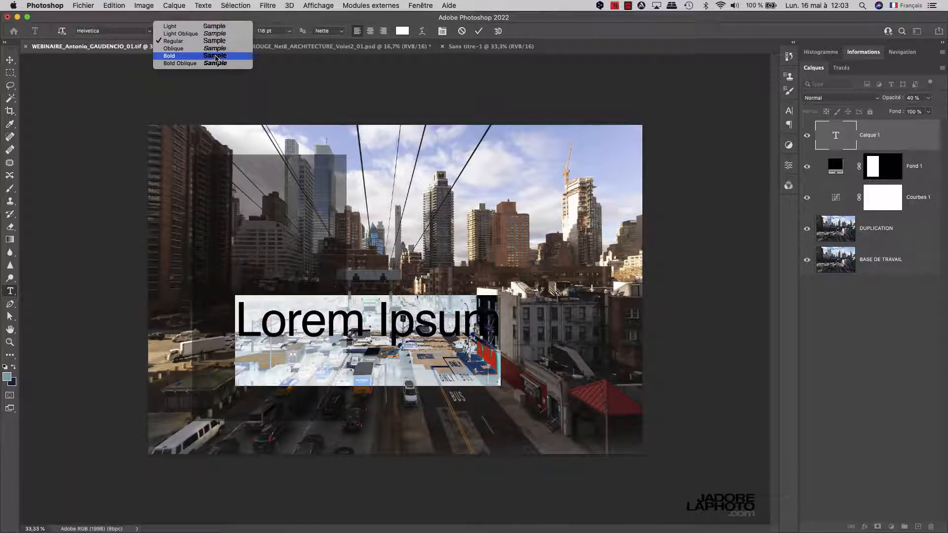
left_click(216, 58)
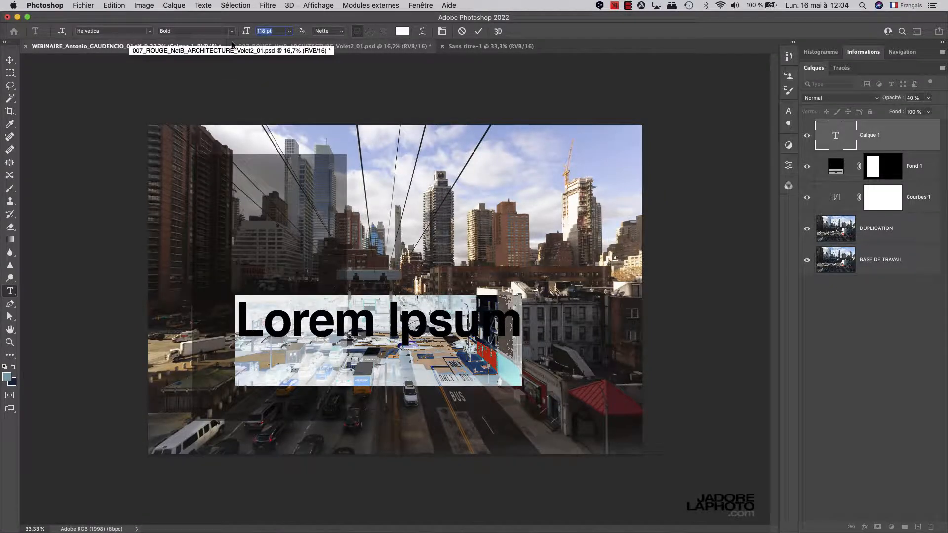
Try a text size of 200 pt, and set the size to 100 pt
type("200")
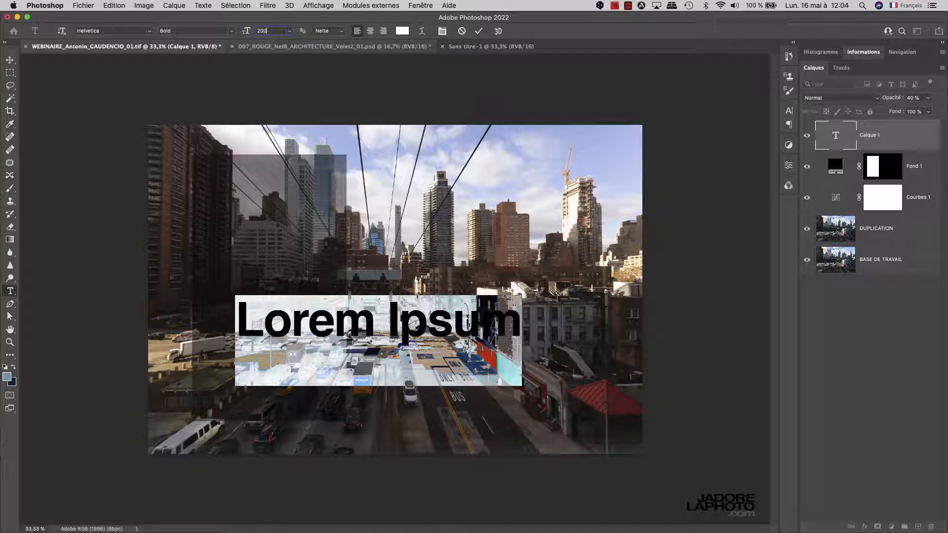
key("Tab")
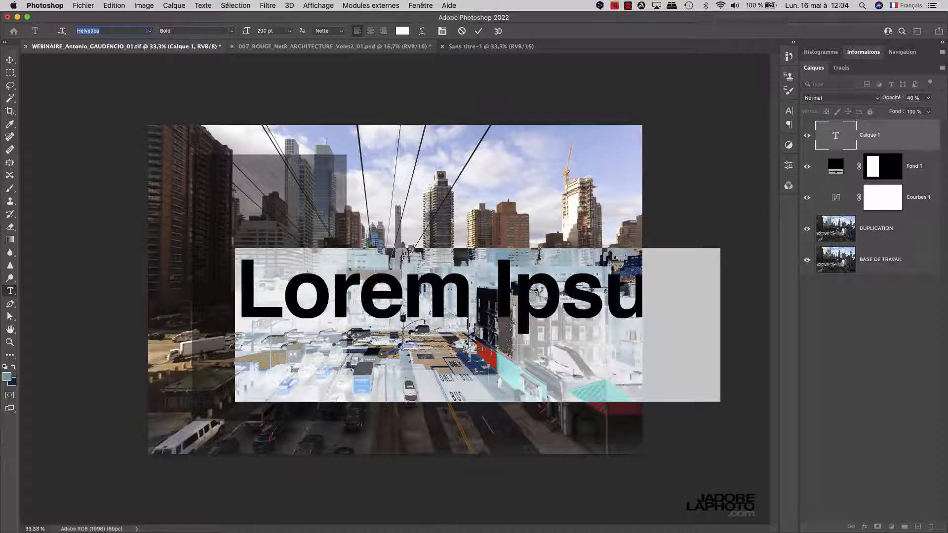
left_click_drag(275, 31, 246, 32)
type("100")
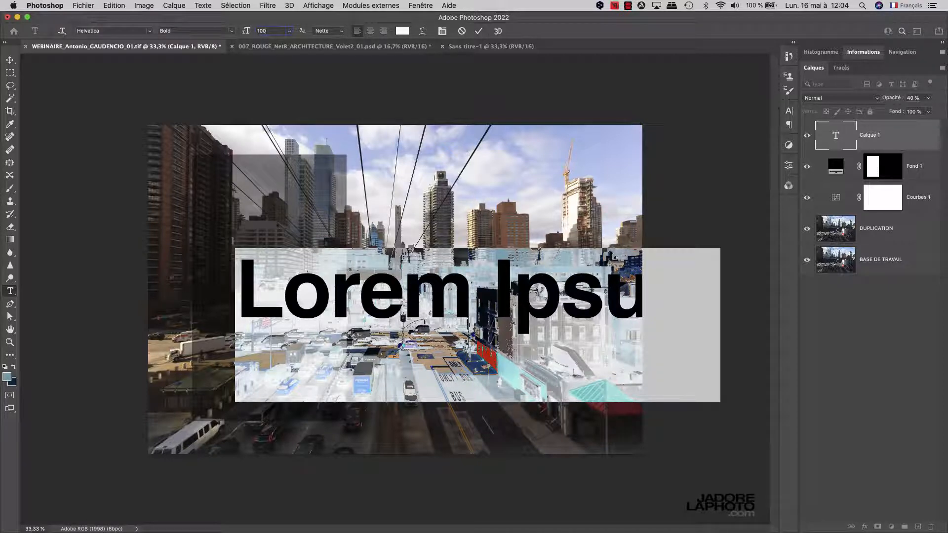
key("Return")
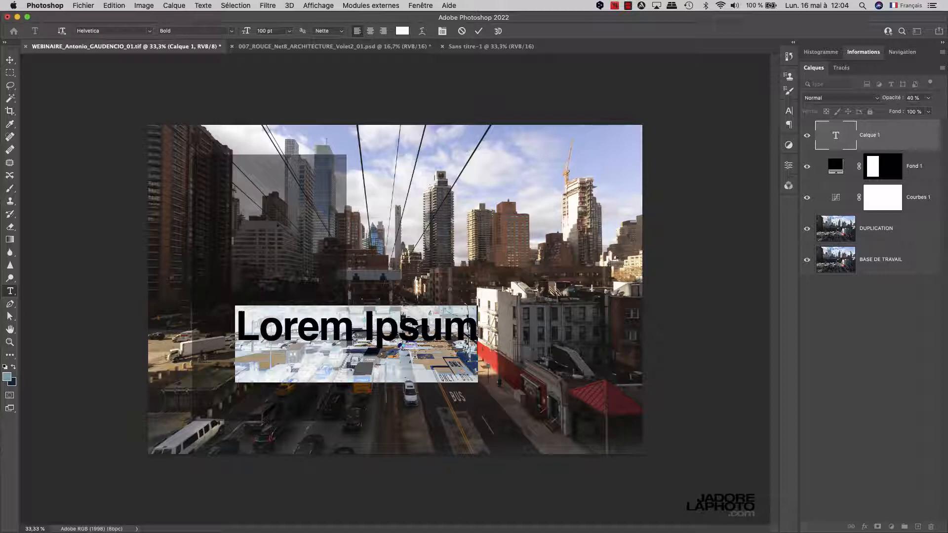
Replace the placeholder text with NYC, commit it, and toggle the text layer's visibility to check it
type("NYC")
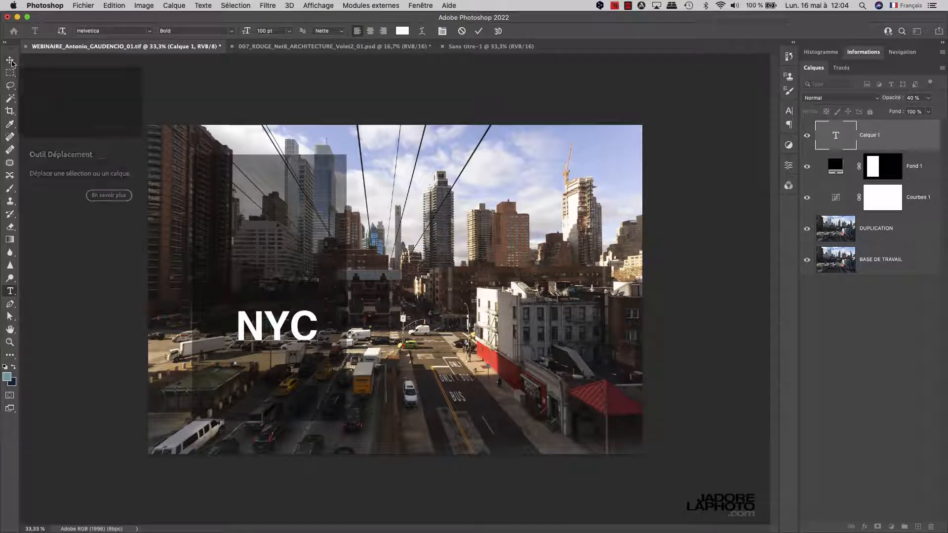
left_click(10, 60)
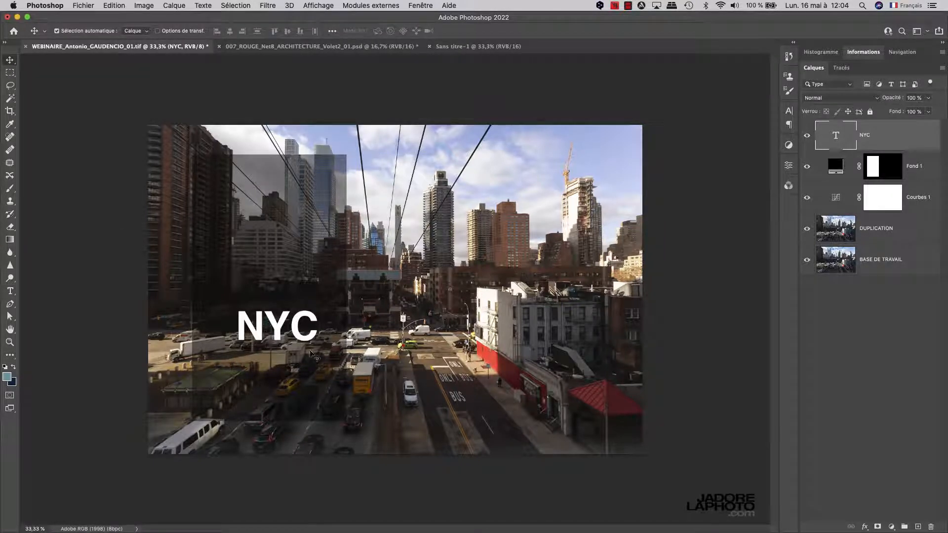
left_click(809, 139)
left_click(810, 140)
Change the NYC text's style to Regular and move the text down over the lower part of the dark rectangle
double_click(836, 137)
left_click(231, 31)
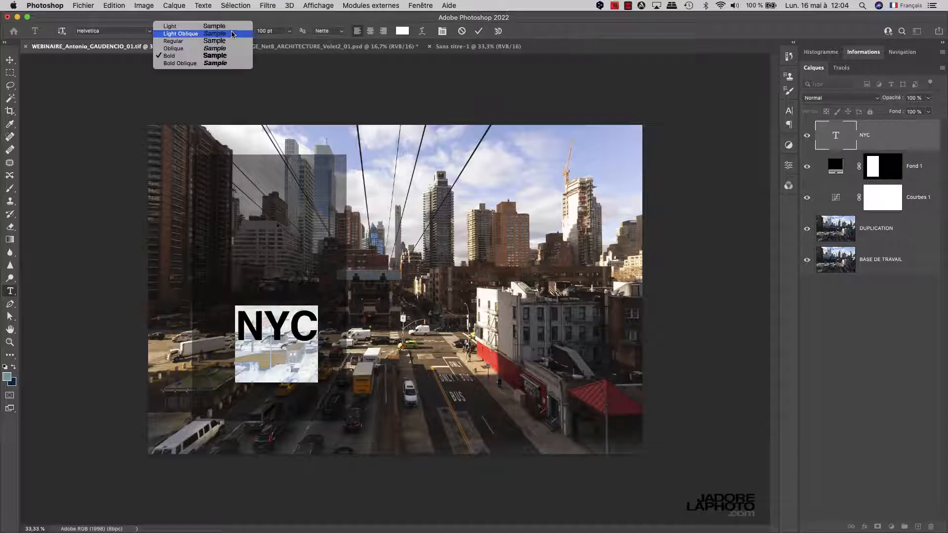
left_click(211, 41)
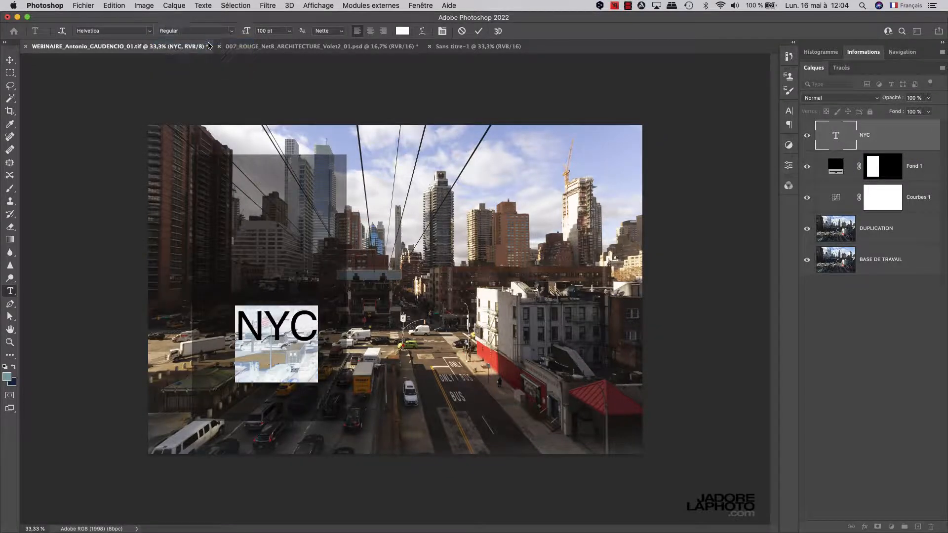
left_click(10, 60)
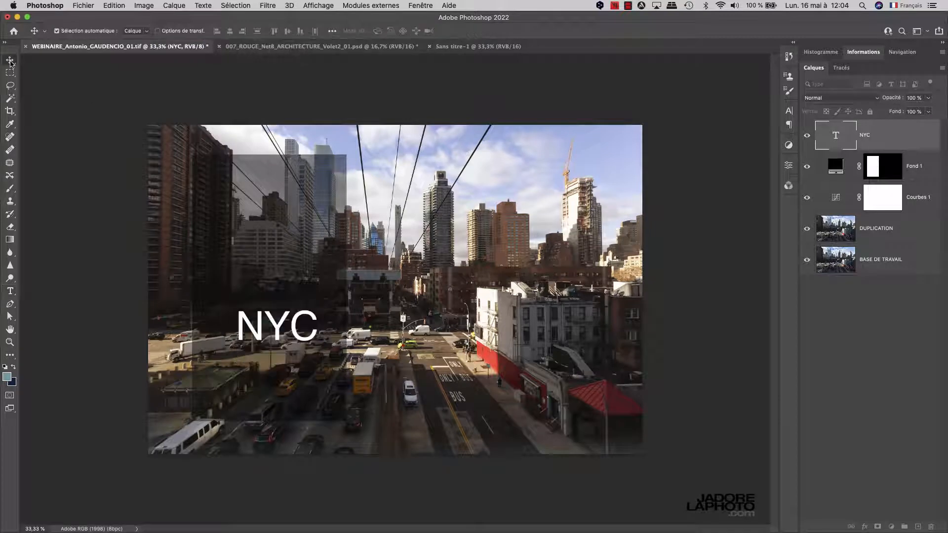
left_click(10, 61)
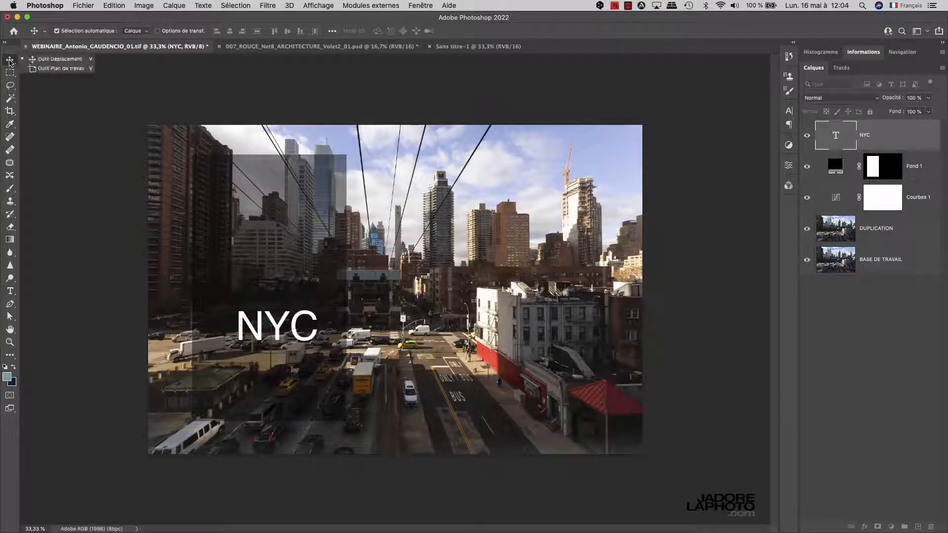
left_click_drag(278, 335, 274, 398)
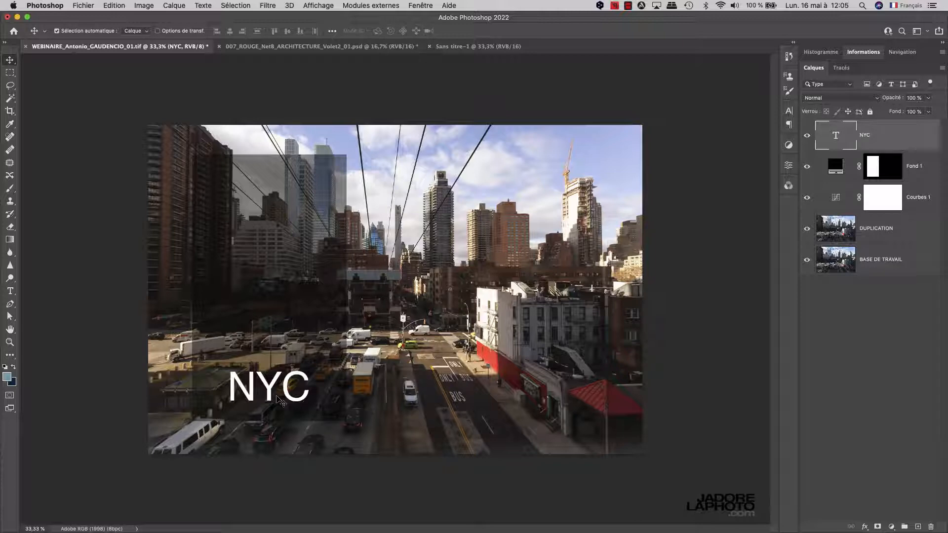
Reopen the NYC text for editing and increase its size gradually to 143 pt
double_click(825, 138)
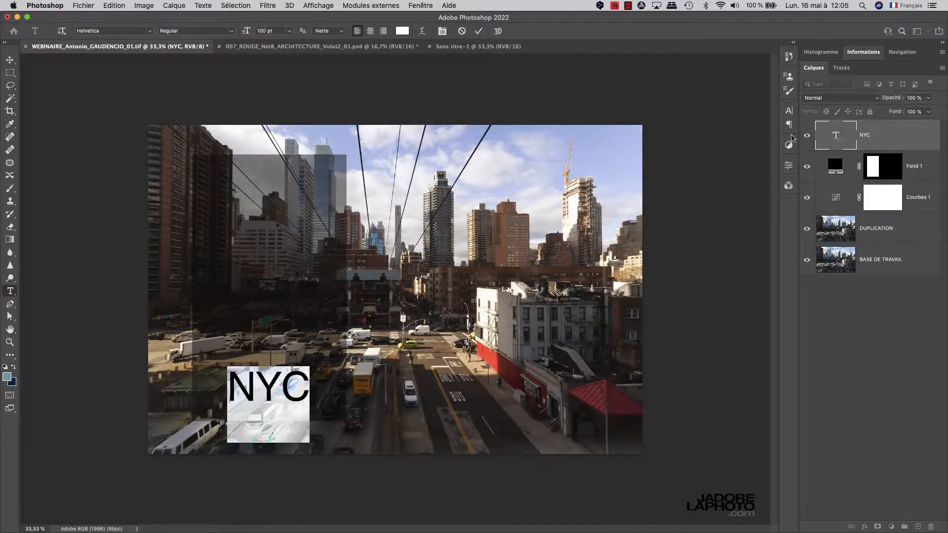
left_click(264, 31)
left_click(290, 31)
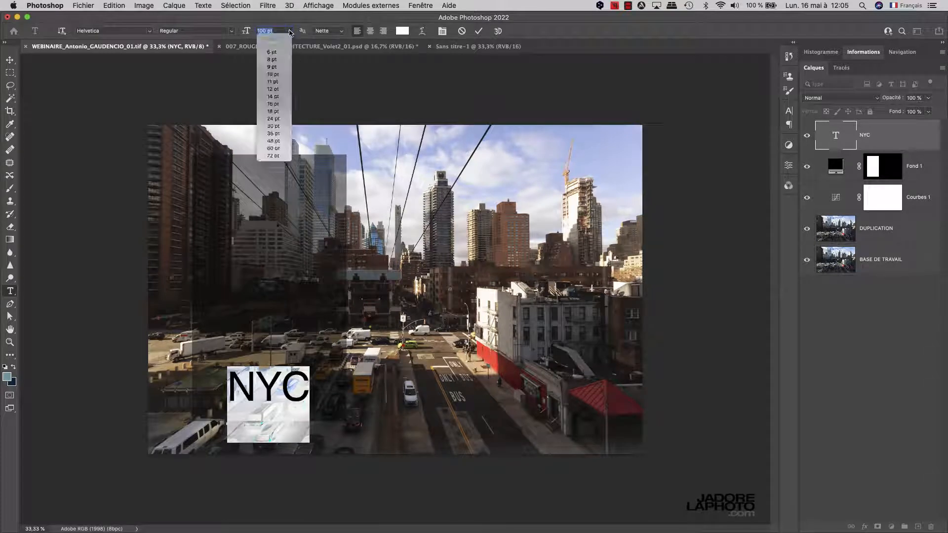
left_click(271, 31)
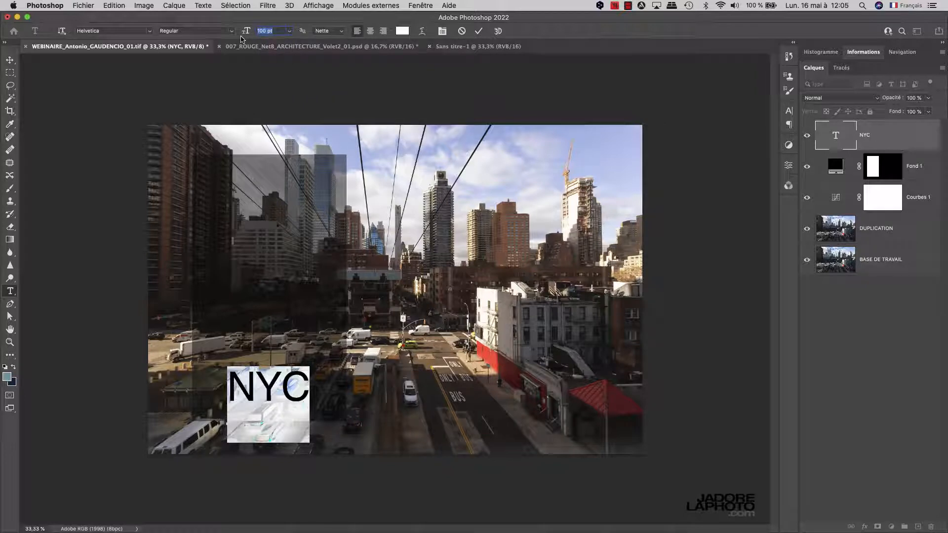
key("Up")
key("Up")
key("Up")
key("Up")
key("Up")
key("Up")
key("Up")
key("Up")
key("Up")
key("Up")
key("Up")
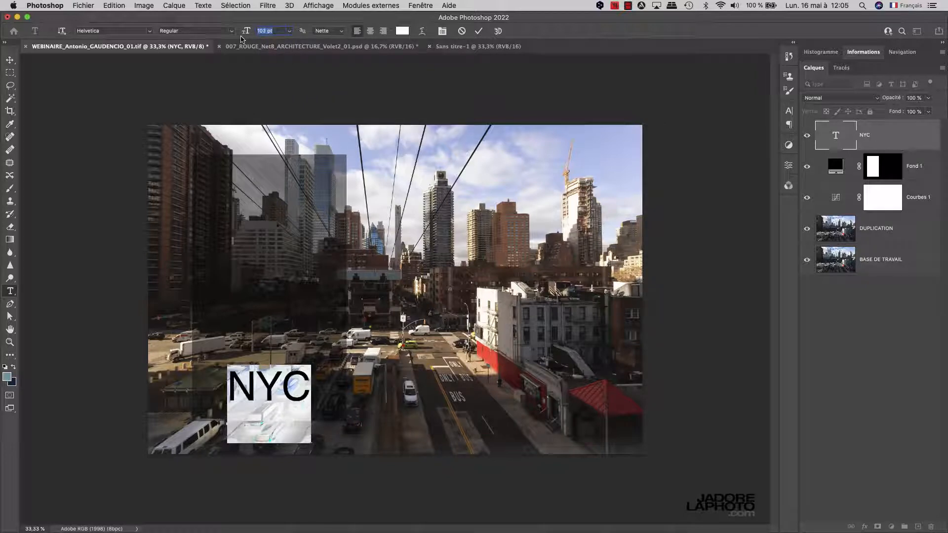
key("Up")
key("Up")
key("Up")
key("Up")
key("Up")
key("Up")
key("Up")
key("Up")
key("Up")
key("Up")
key("Up")
key("Up")
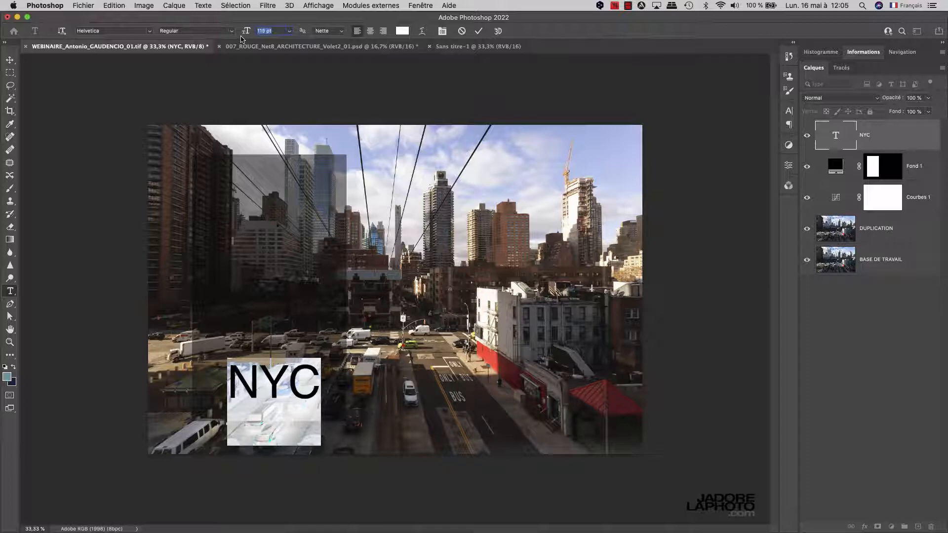
key("Up")
key("Up")
key("Up")
key("Up")
key("Up")
key("Up")
key("Up")
key("Up")
key("Up")
key("Up")
key("Up")
key("Up")
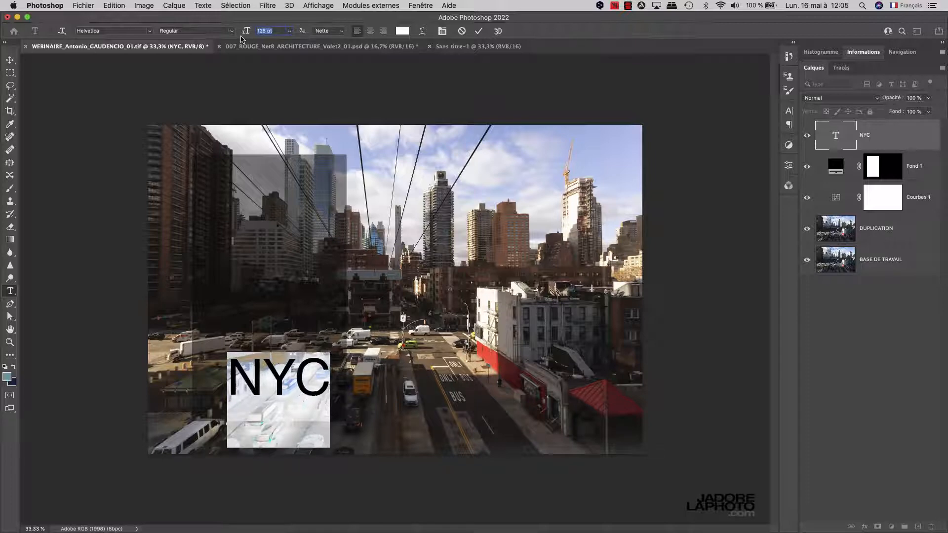
key("Up")
key("Up")
key("Up")
key("Up")
key("Up")
key("Up")
key("Up")
key("Up")
key("Up")
key("Up")
key("Up")
key("Up")
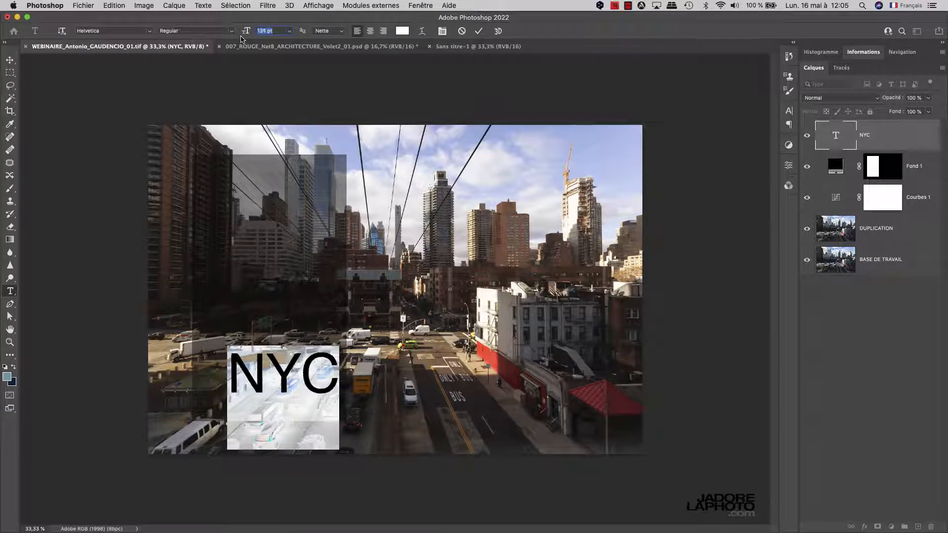
key("Up")
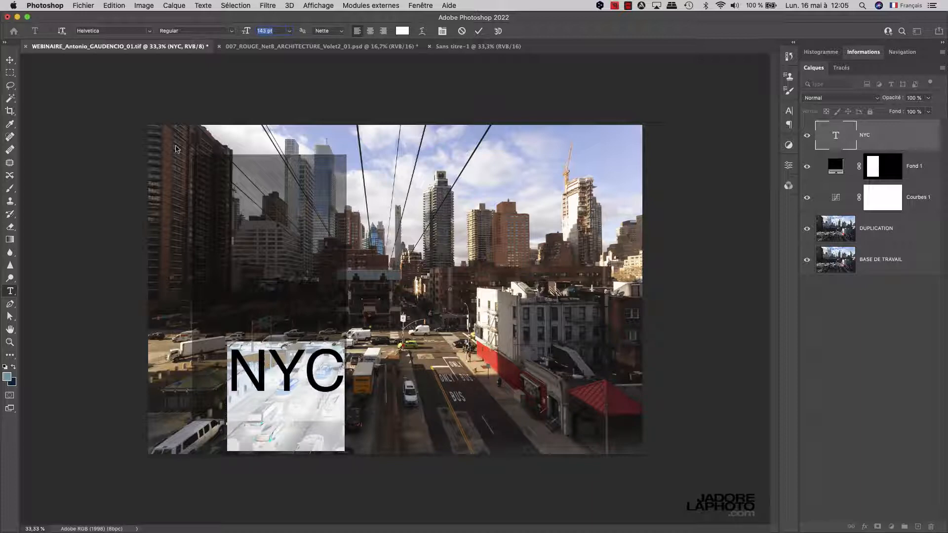
Commit the text, move NYC slightly down and left within the dark rectangle, and check its distances to the rectangle's edges
left_click(10, 61)
left_click_drag(287, 386, 275, 399)
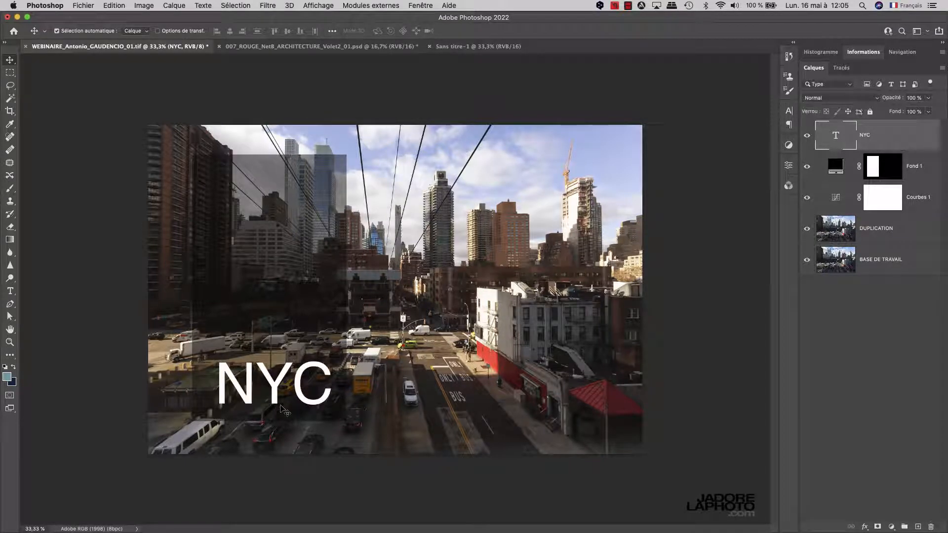
key("super")
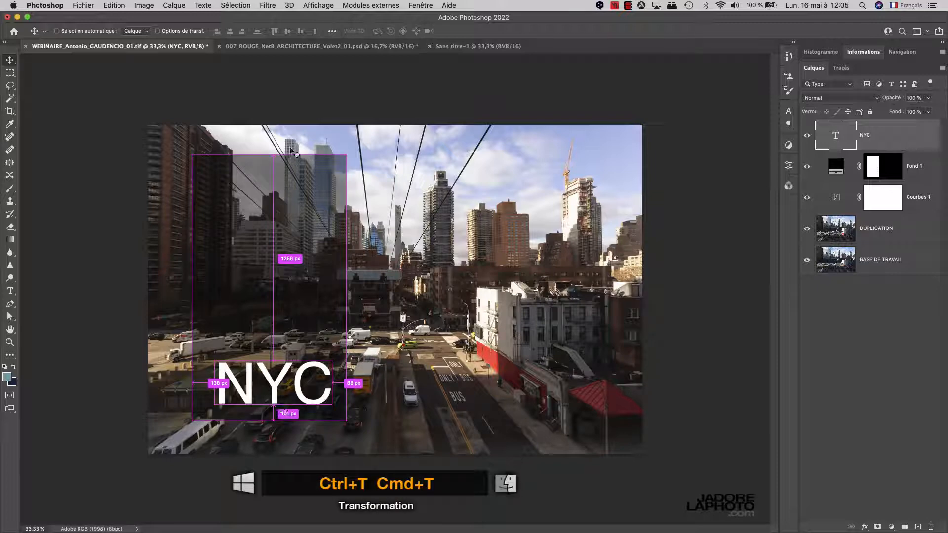
Scale the NYC text layer proportionally to about 111%, shift it slightly down and left, and apply the transformation
left_click(114, 6)
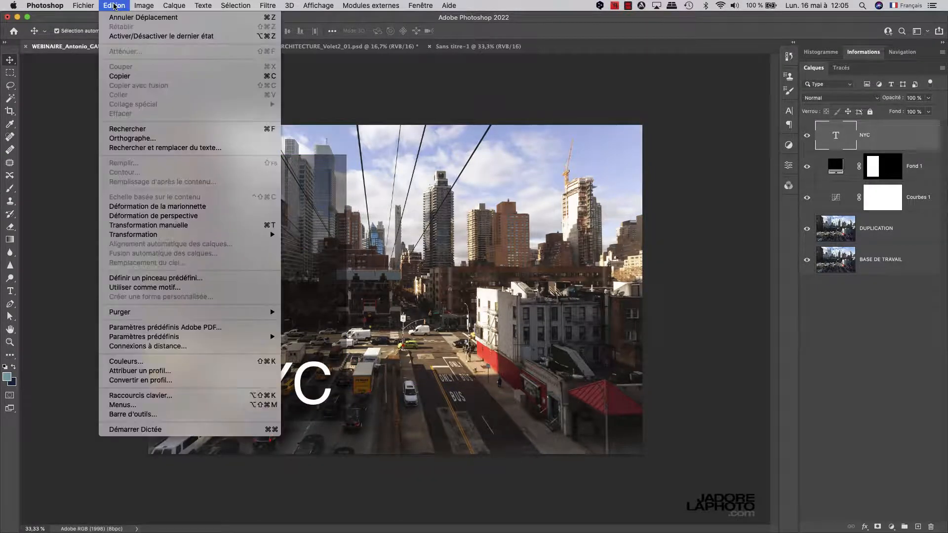
mouse_move(147, 235)
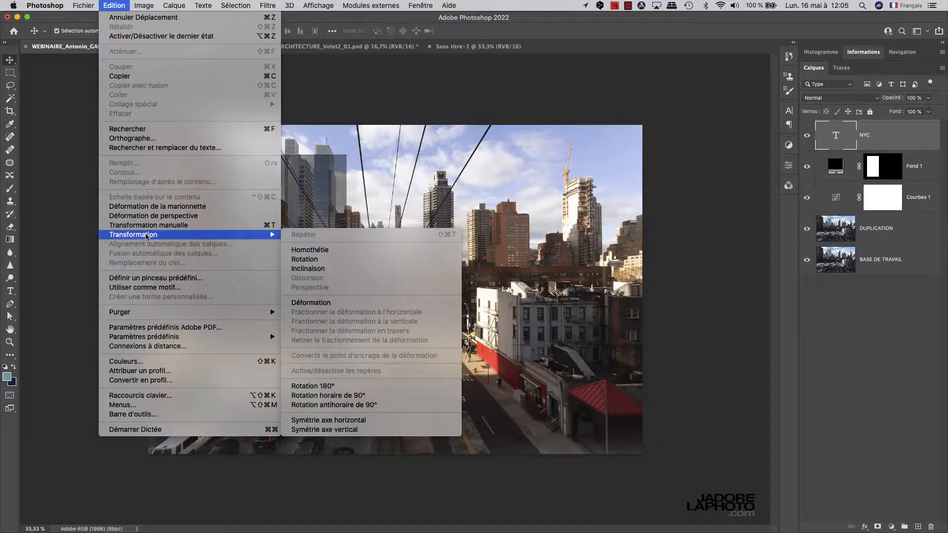
left_click(344, 253)
left_click_drag(332, 353, 345, 344)
left_click_drag(285, 393, 275, 400)
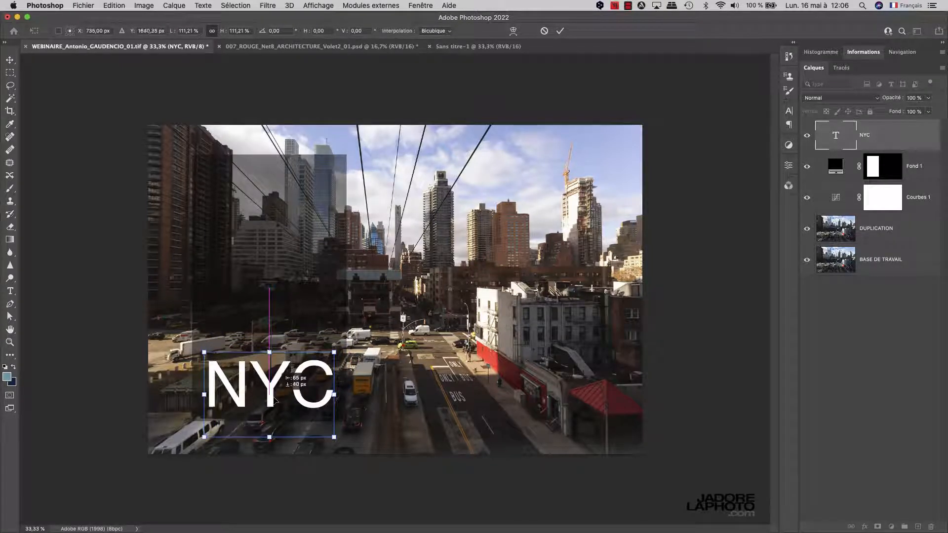
key("Return")
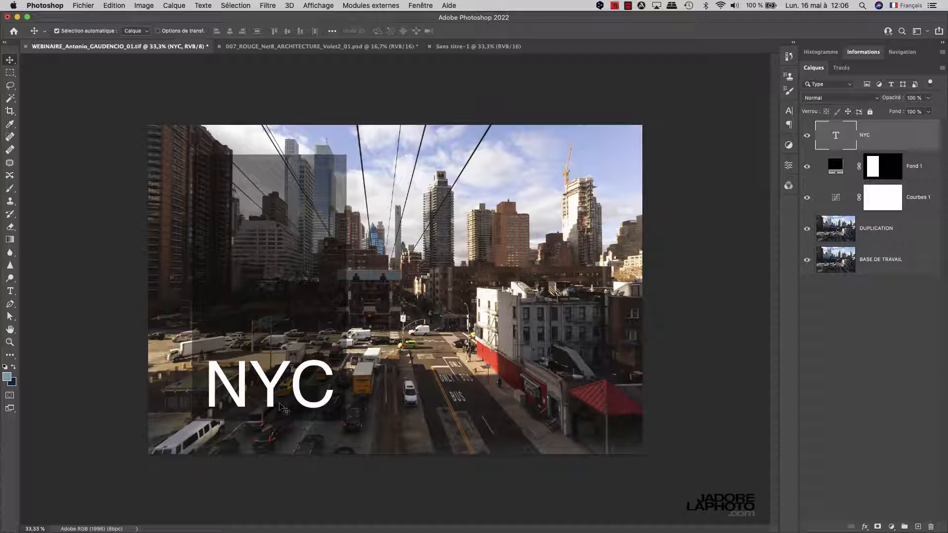
Import and embed the webinar TIFF whose name ends in _02, the subway station photo, into the New York image
left_click(80, 6)
left_click(83, 6)
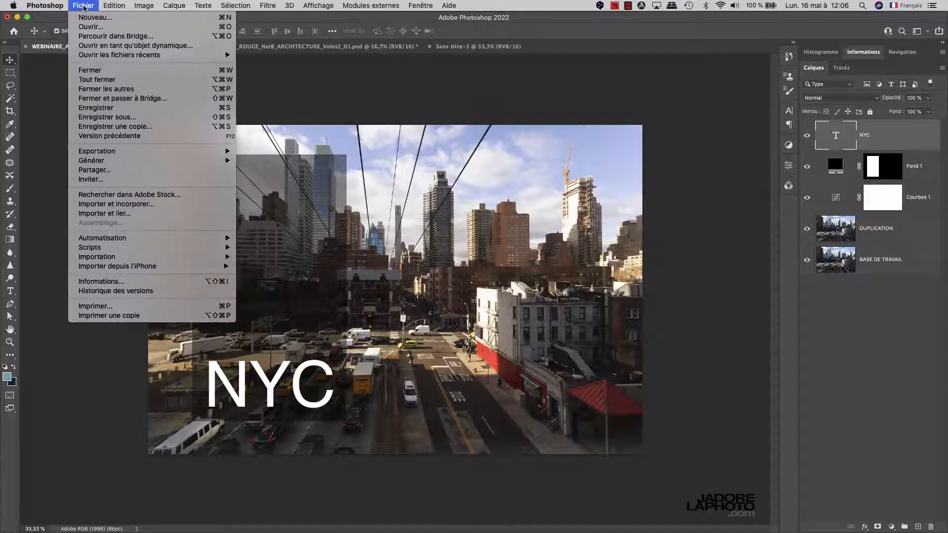
left_click(123, 207)
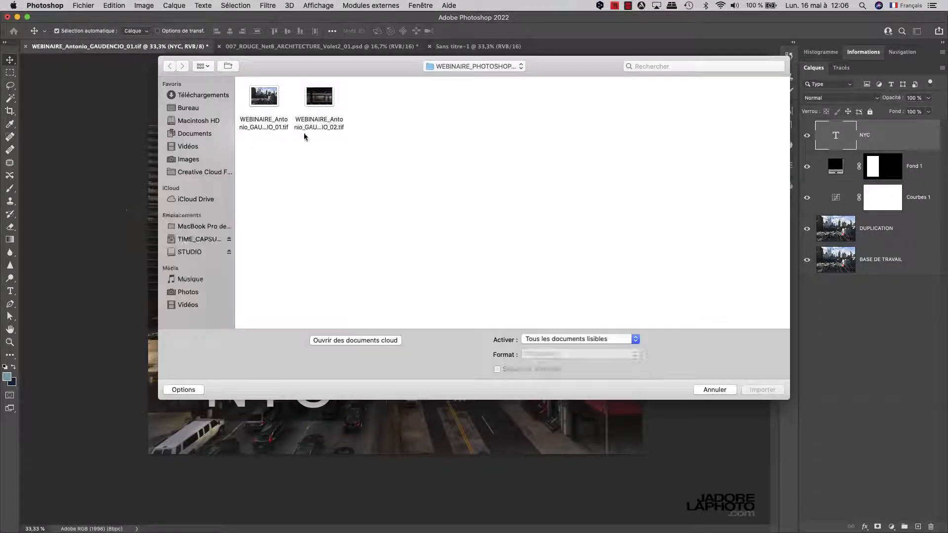
left_click(320, 98)
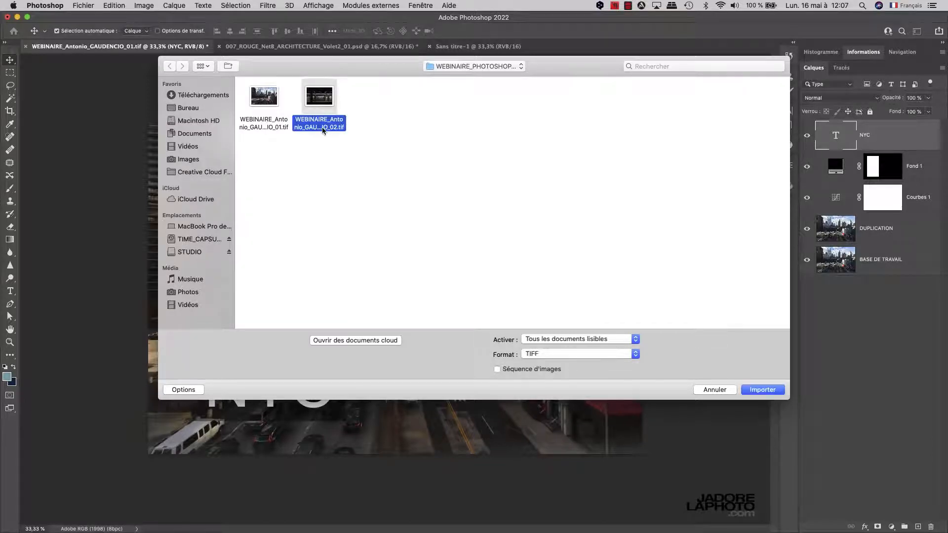
left_click(770, 391)
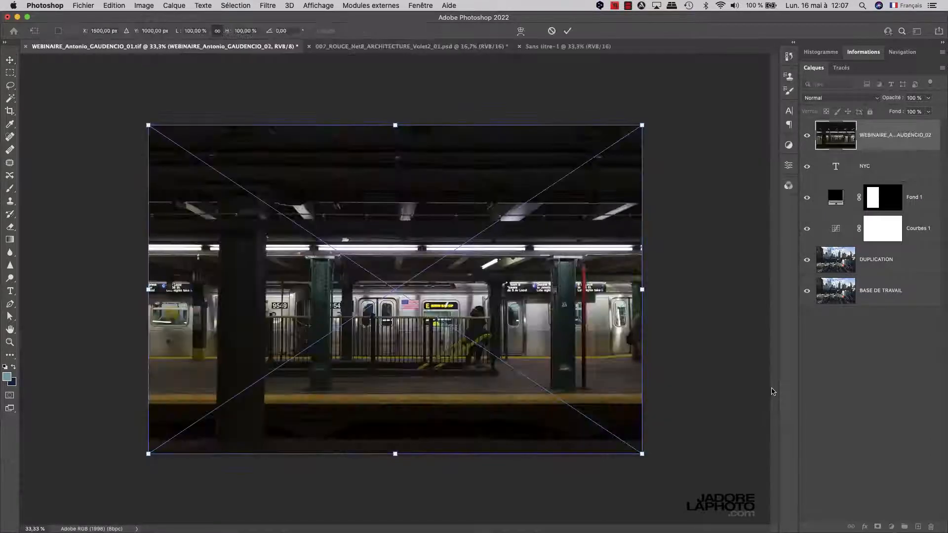
Scale the placed subway photo proportionally to about 43%, align it above the NYC text over the dark rectangle, and apply the placement
mouse_move(447, 289)
left_mouse_down()
mouse_move(481, 350)
mouse_move(528, 301)
mouse_move(488, 307)
mouse_move(461, 371)
mouse_move(469, 297)
mouse_move(450, 290)
left_mouse_up()
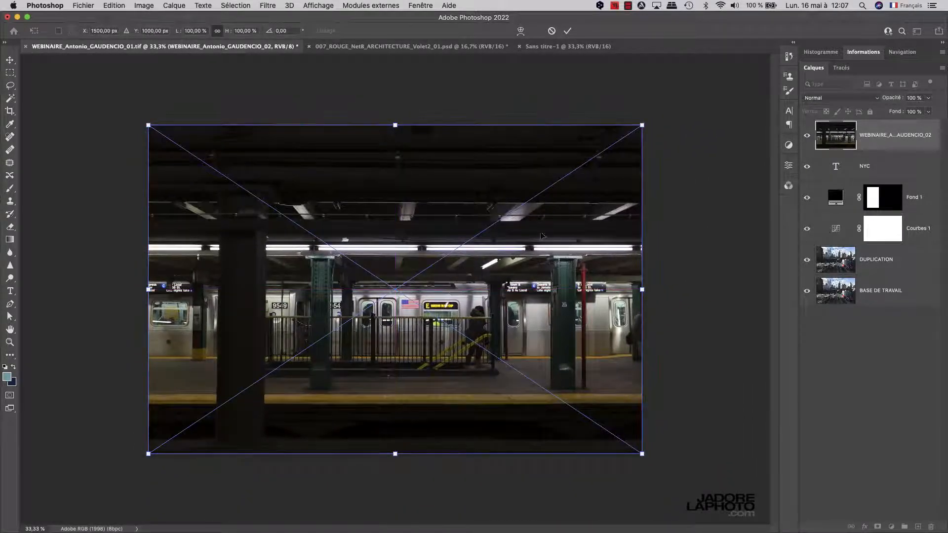
left_click_drag(642, 126, 323, 355)
left_click_drag(293, 424, 355, 259)
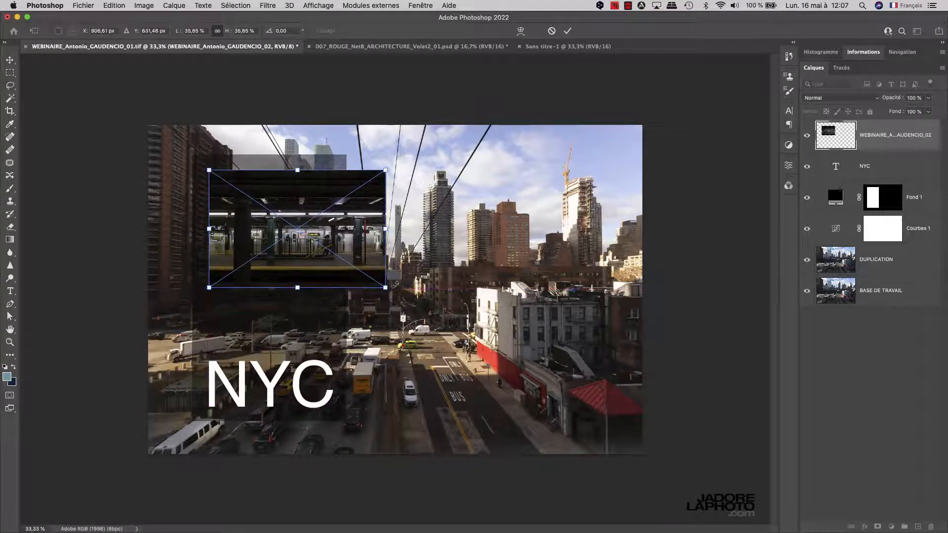
mouse_move(386, 288)
left_mouse_down()
mouse_move(418, 311)
mouse_move(400, 270)
mouse_move(401, 278)
left_mouse_up()
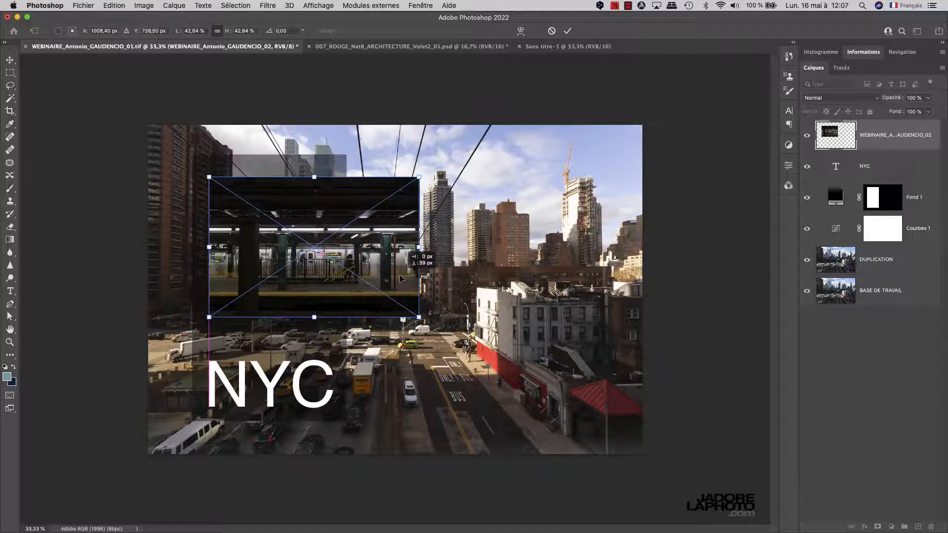
key("Return")
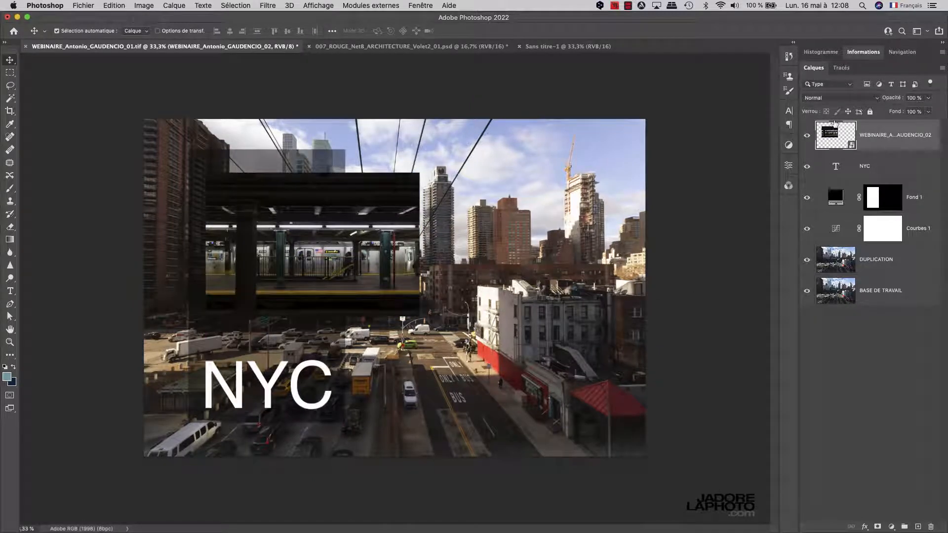
Open the subway smart object's contents and use Curves to raise the red channel from input 120 to 135 and slightly lower the blue midtones
left_click(848, 147)
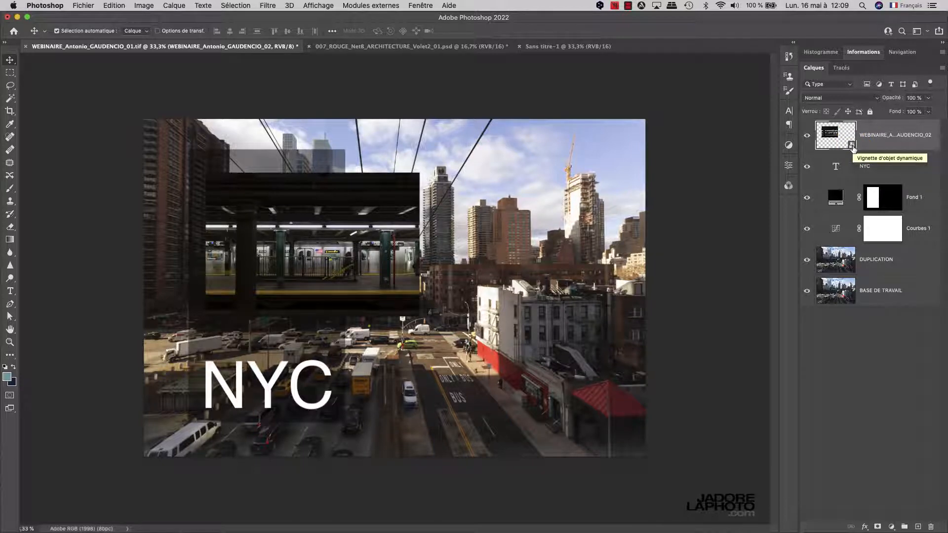
double_click(833, 141)
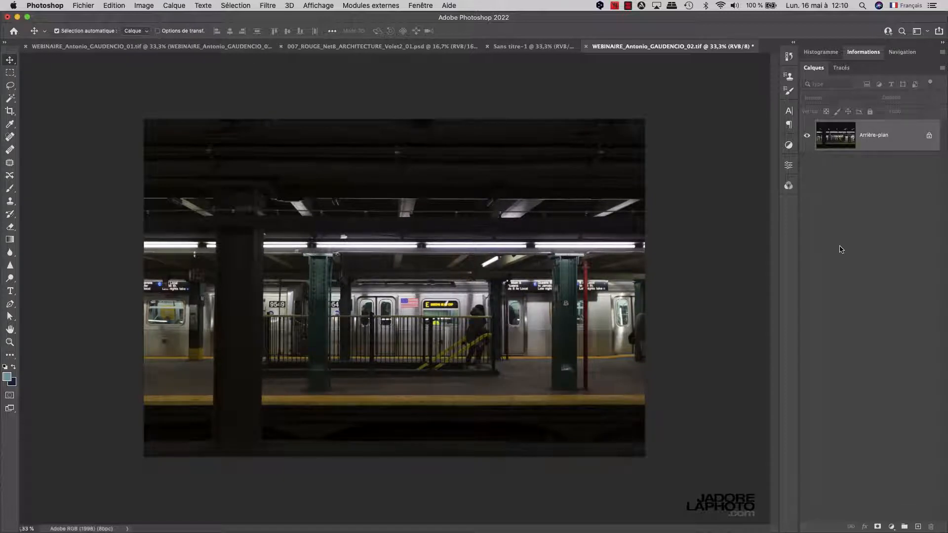
key("super+m")
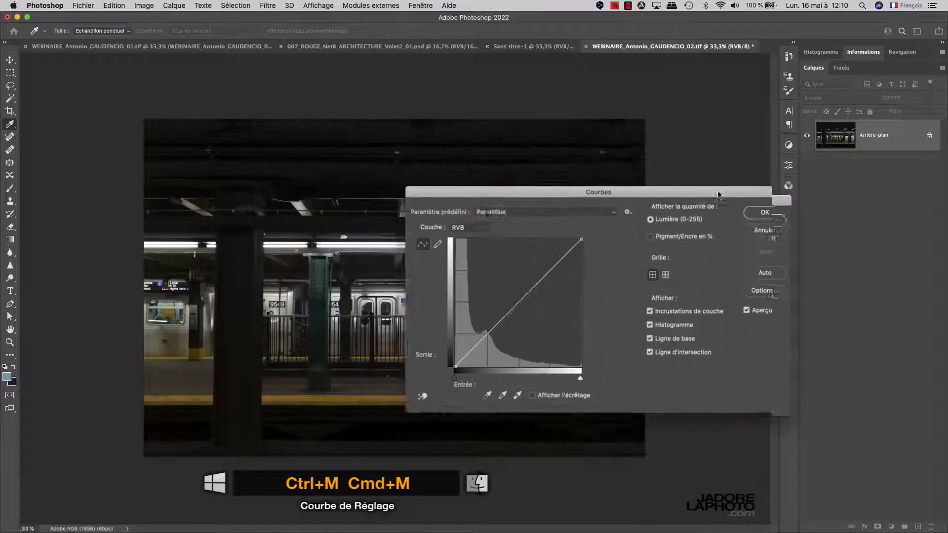
left_click(607, 172)
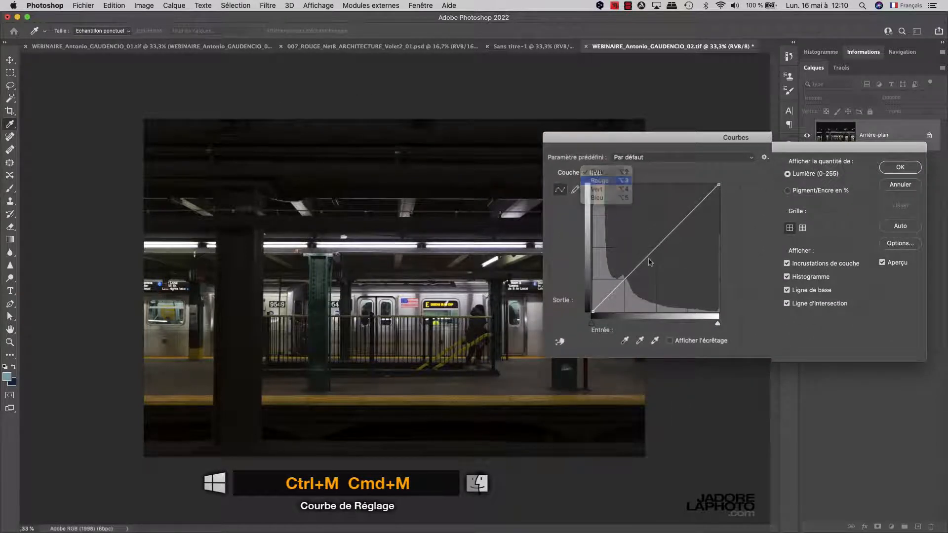
left_click(600, 181)
left_click(652, 244)
left_click(607, 173)
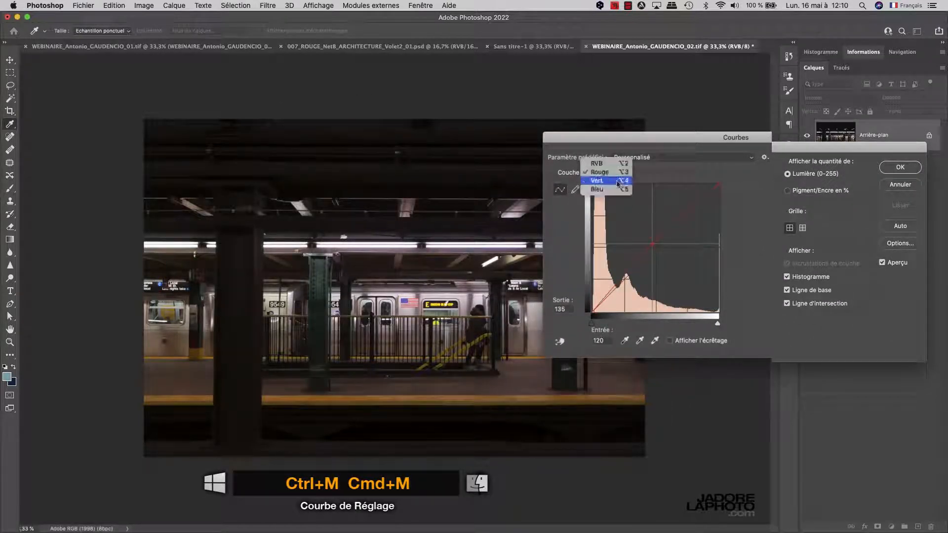
left_click(613, 190)
left_click_drag(656, 250, 657, 256)
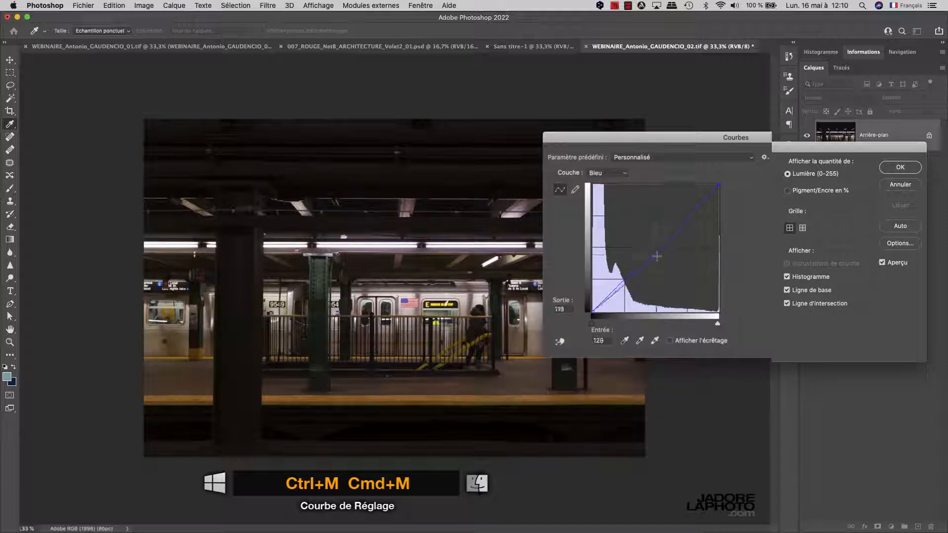
Pull the RVB curve's white point slightly inward, apply the Curves correction, and save and close the smart object's document
left_click(622, 174)
left_click(617, 148)
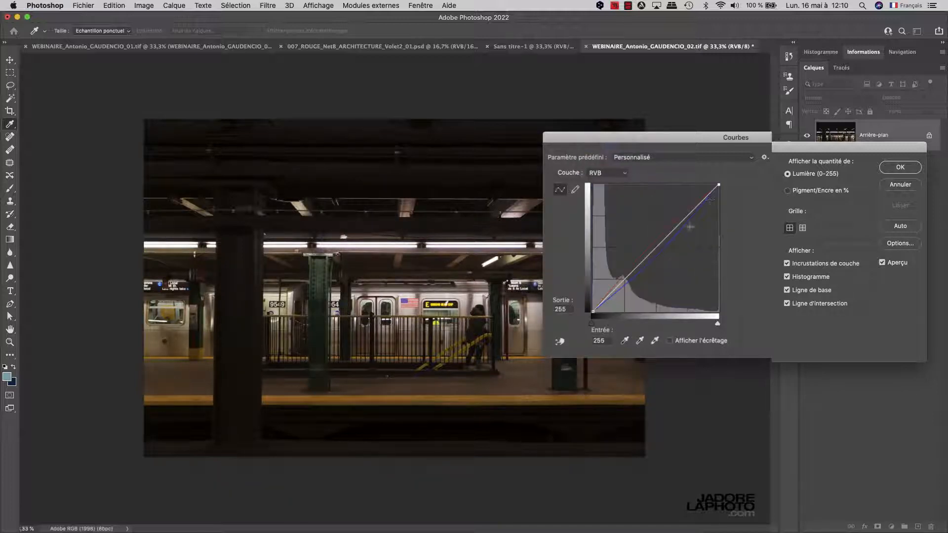
left_click_drag(718, 185, 713, 185)
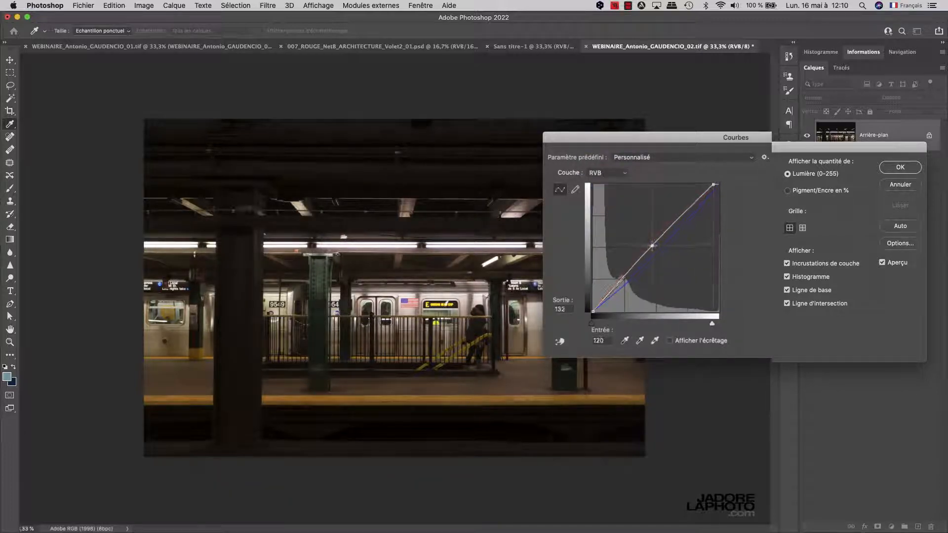
left_click(891, 171)
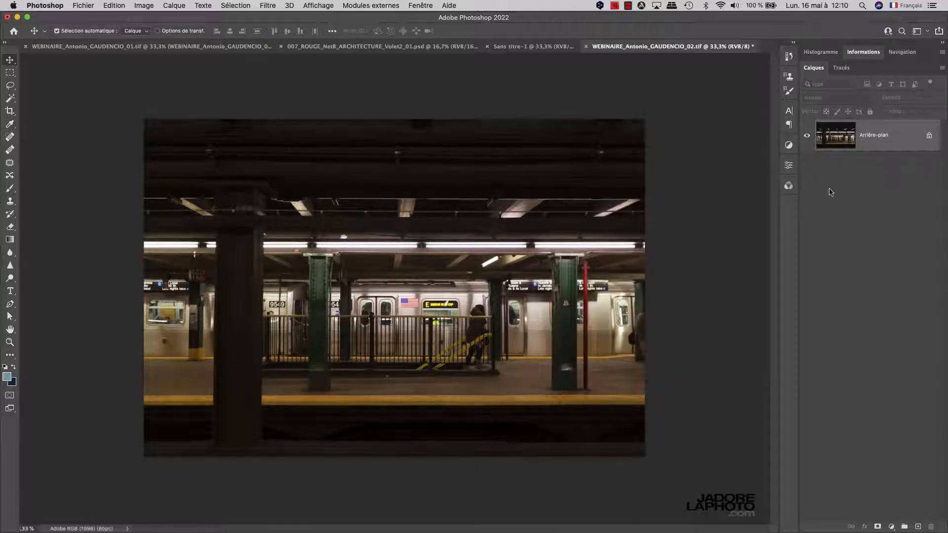
key("super+s")
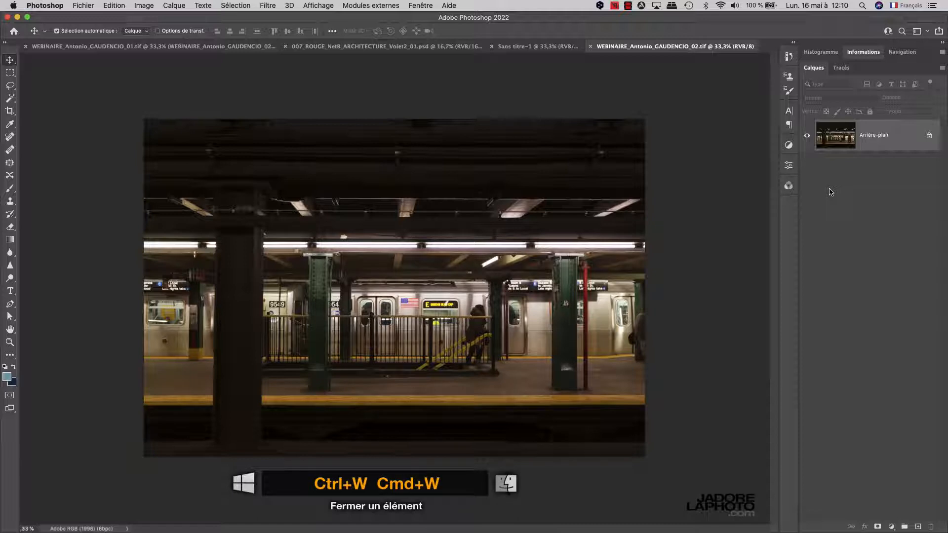
key("super+w")
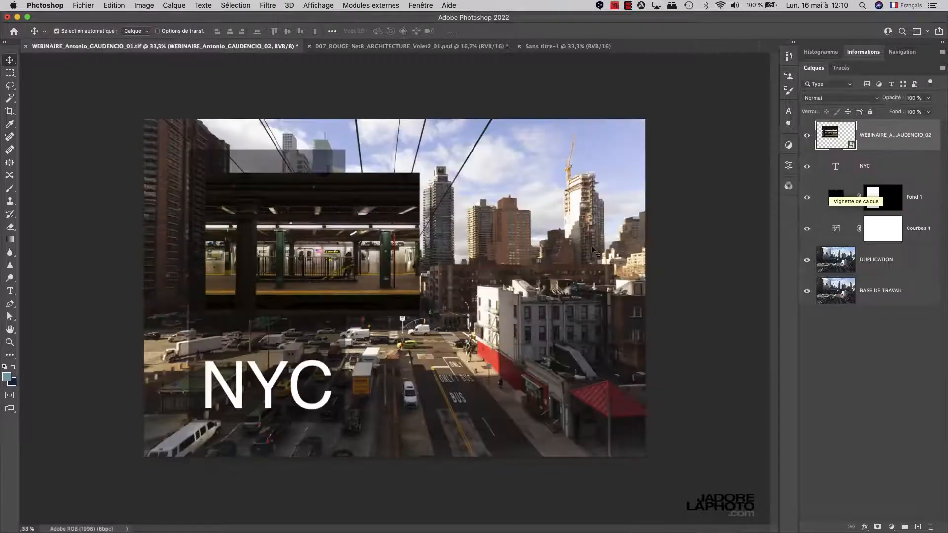
Hide and show the subway photo layer repeatedly to compare the composition with and without it
left_click(807, 136)
left_click(808, 137)
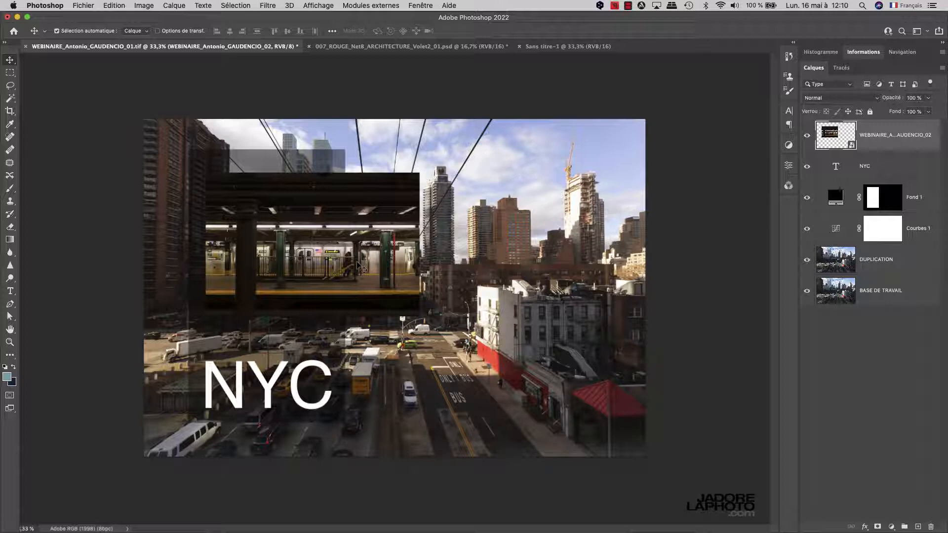
left_click(807, 137)
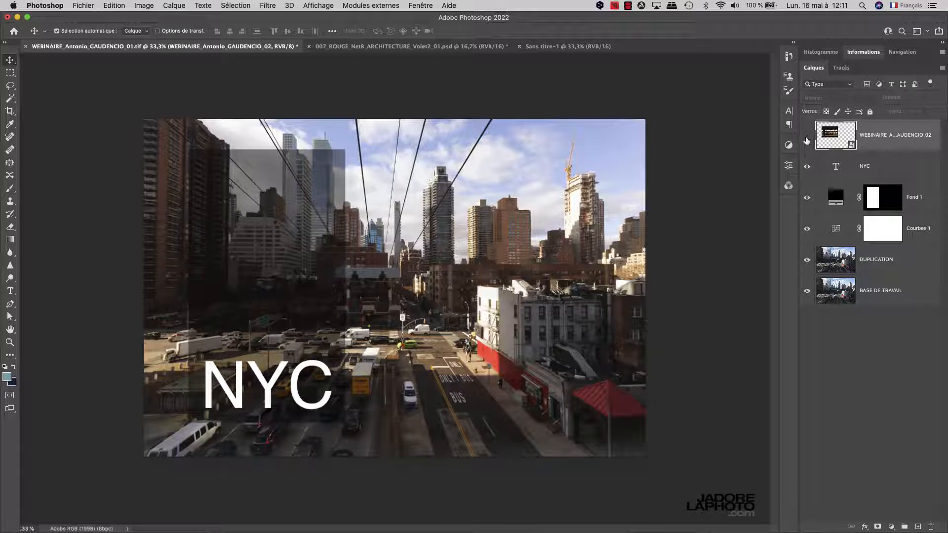
left_click(807, 138)
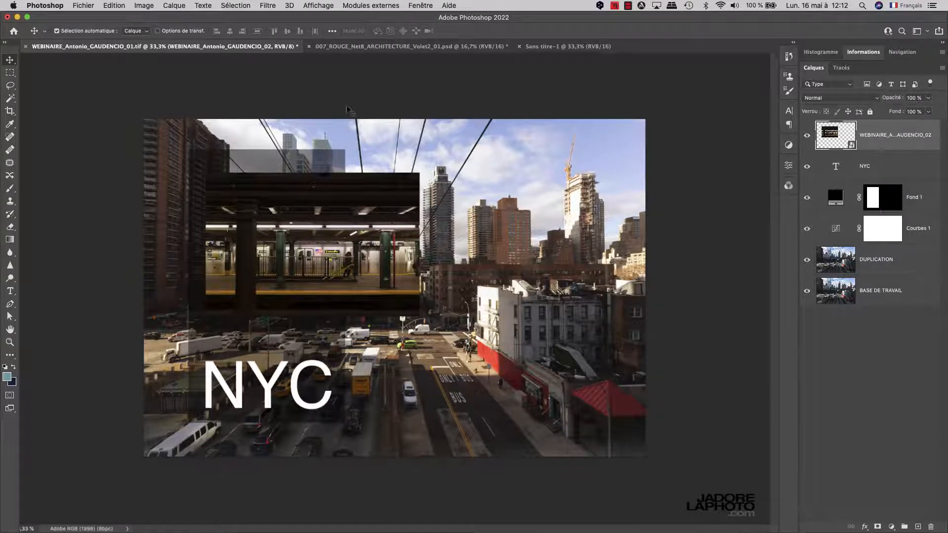
Switch to 007_ROUGE_NetB_ARCHITECTURE_Volet2_01.psd and compare the BASE IMAGE layer alone with all layers shown
left_click(375, 46)
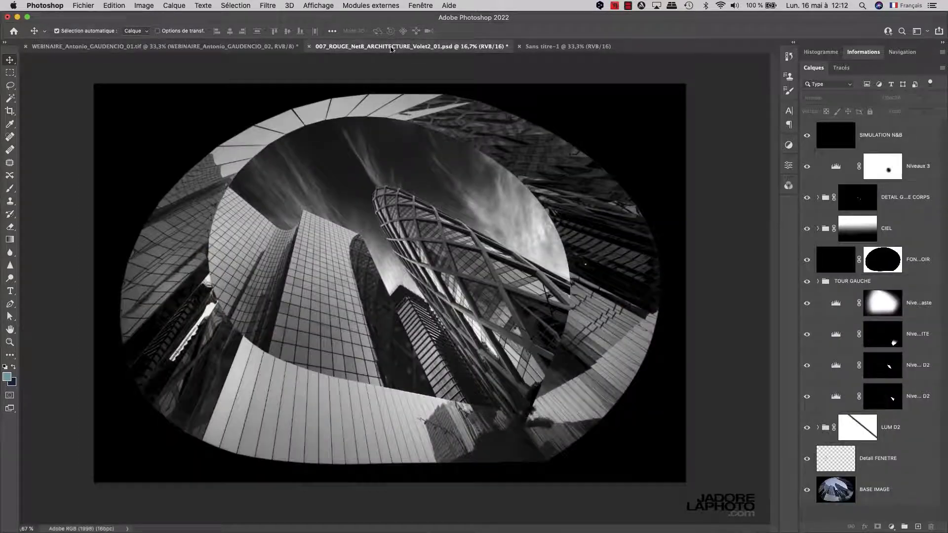
left_click(806, 490, "alt")
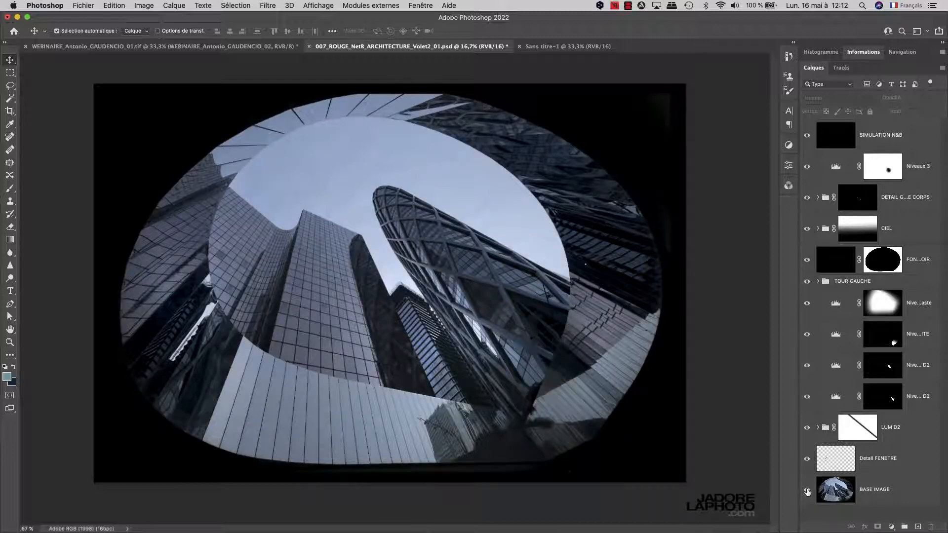
left_click(807, 491, "alt")
Return to the New York image and move the NYC text layer above the subway photo layer
left_click(188, 46)
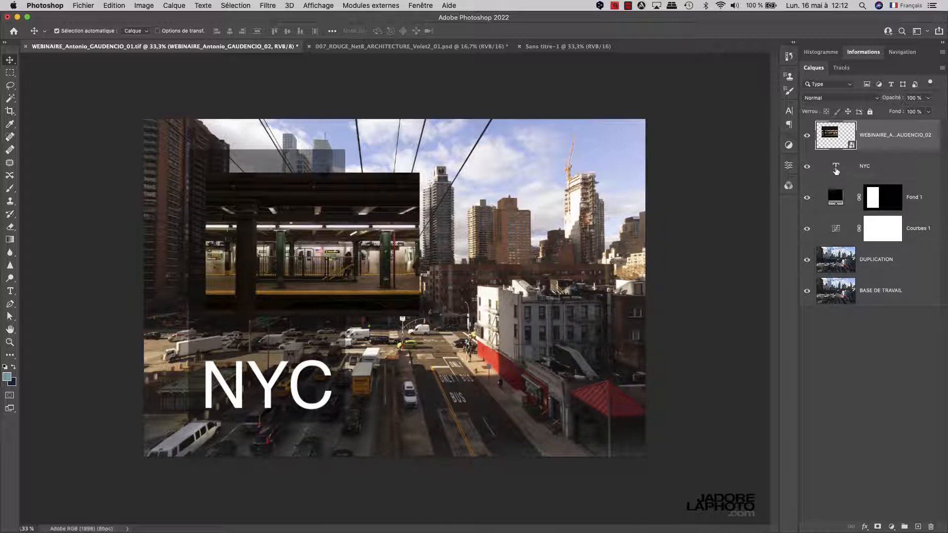
left_click(837, 170)
left_click_drag(836, 169, 866, 123)
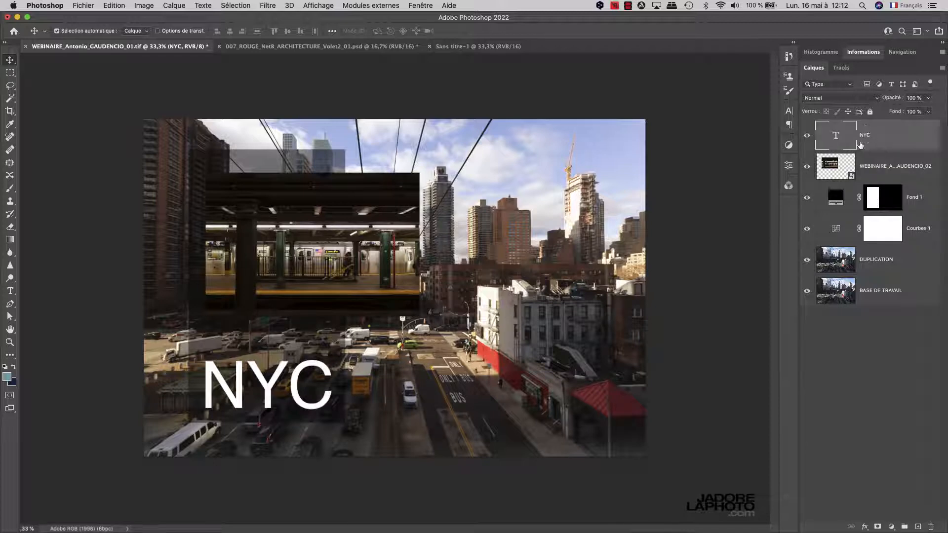
left_click(836, 199)
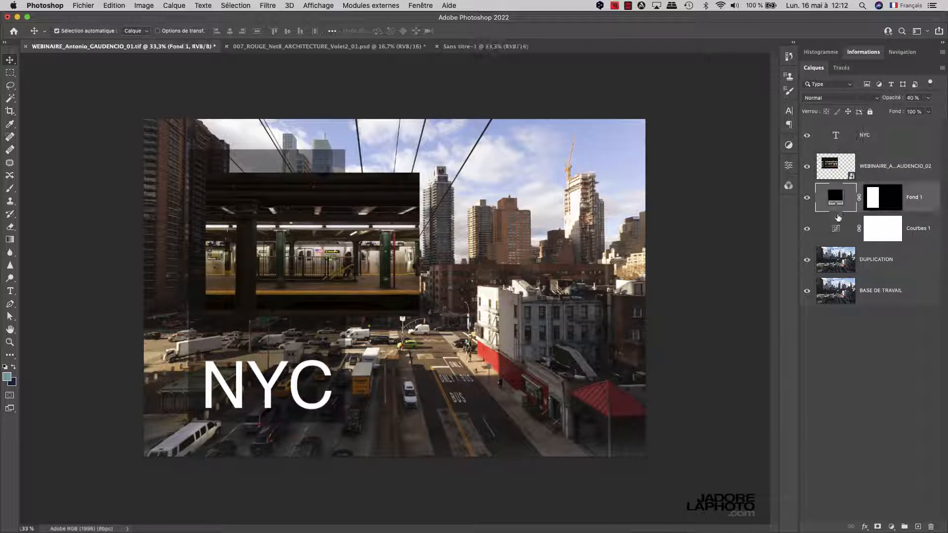
left_click_drag(837, 203, 840, 250)
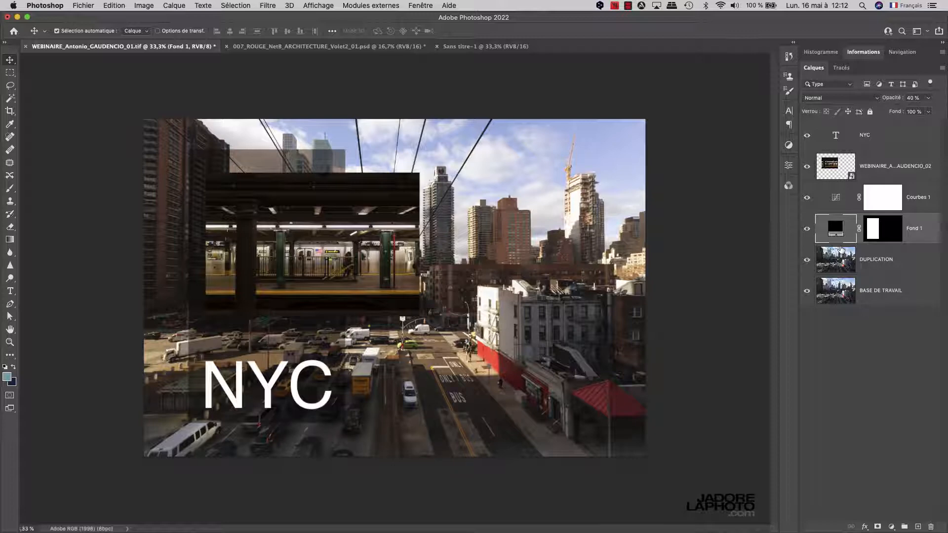
key("super+z")
Hide the subway photo layer, move the Fond 1 fill layer below Courbes 1, and show the subway photo again
left_click(808, 167)
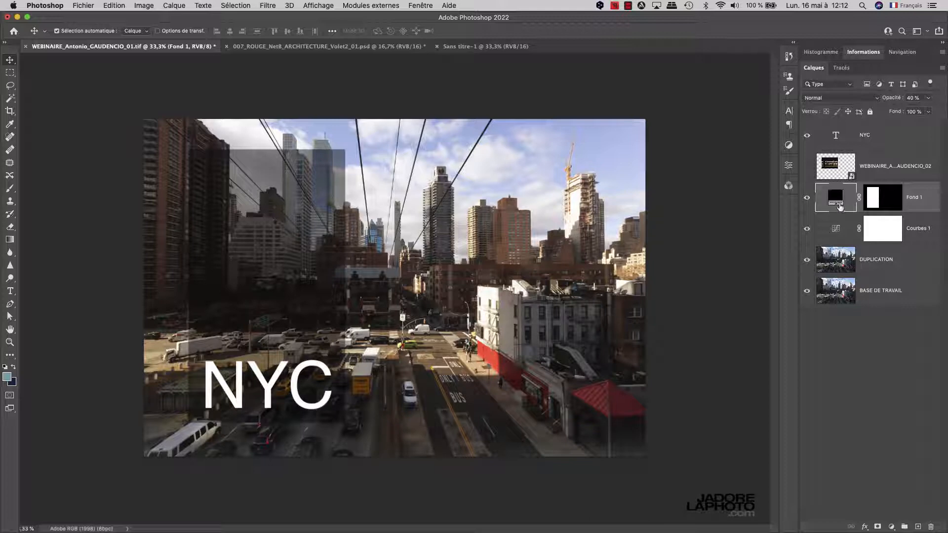
left_click_drag(837, 203, 837, 245)
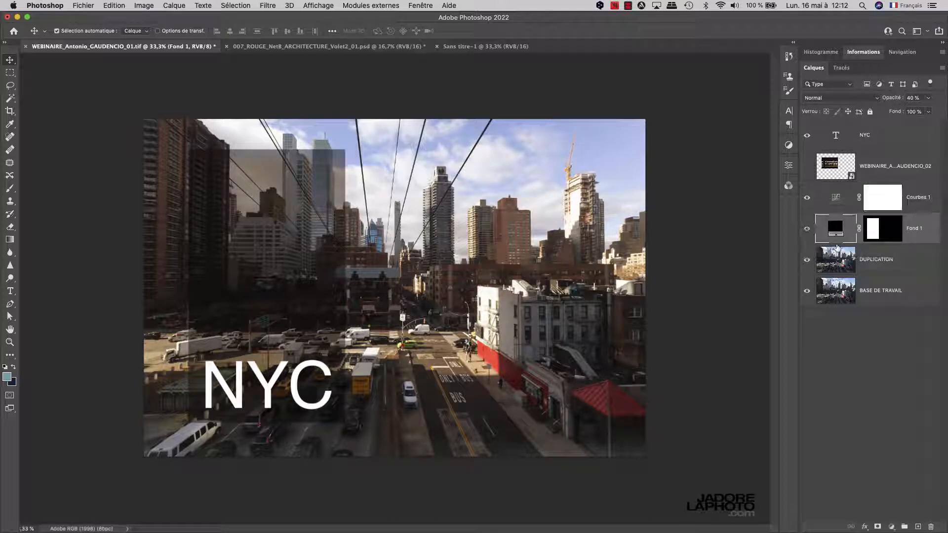
left_click(807, 199)
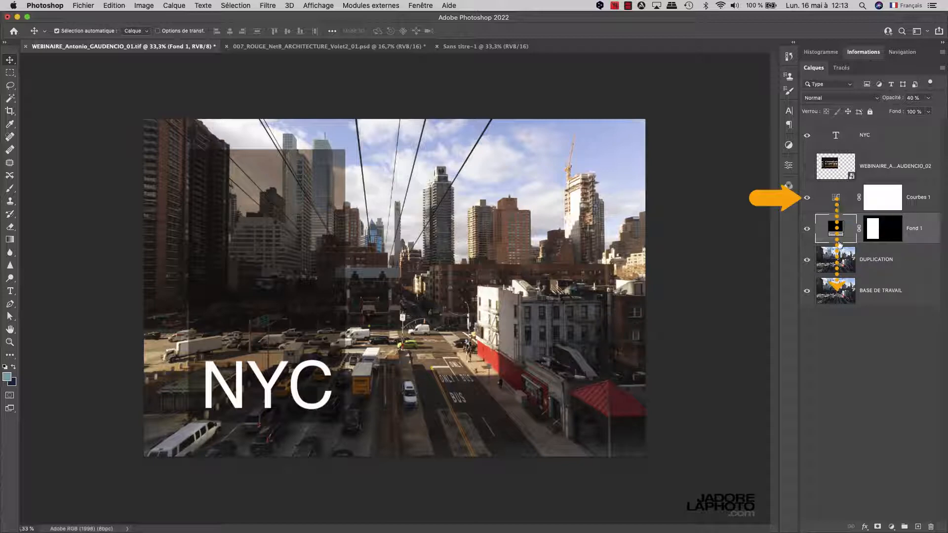
left_click(808, 167)
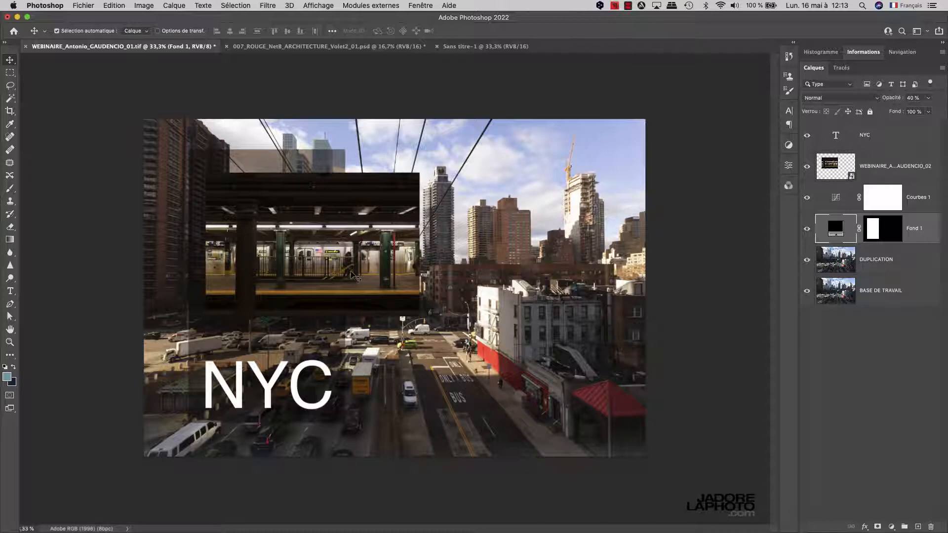
Add a Curves adjustment layer directly above the subway photo layer
left_click(835, 170)
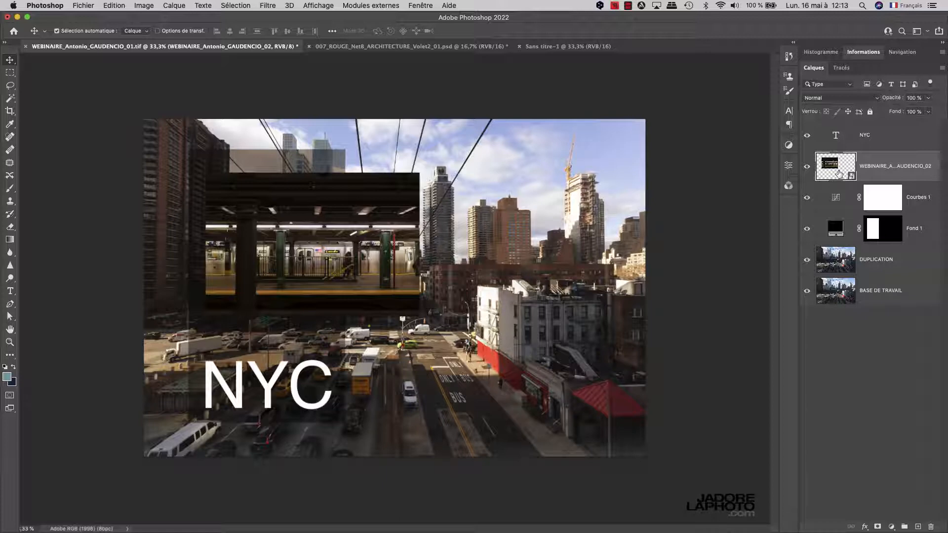
left_click(891, 527)
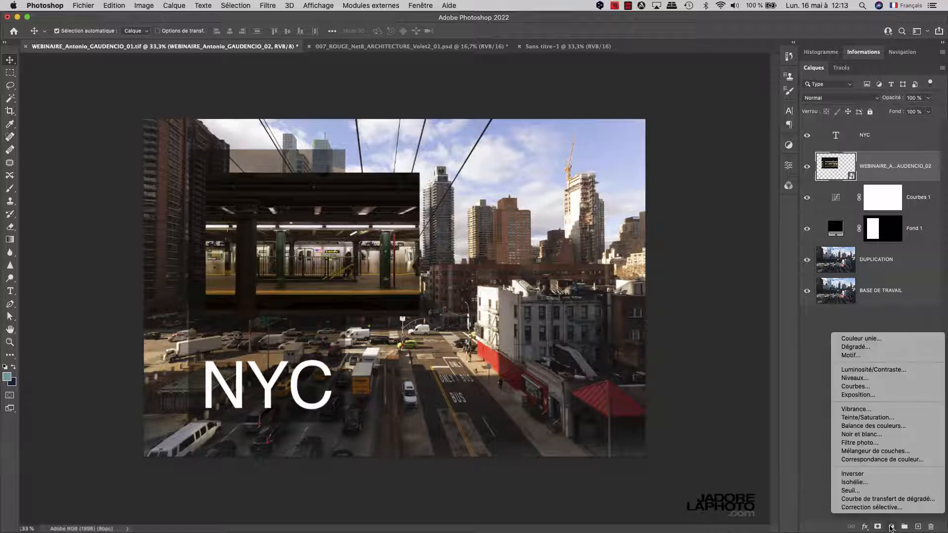
left_click(871, 387)
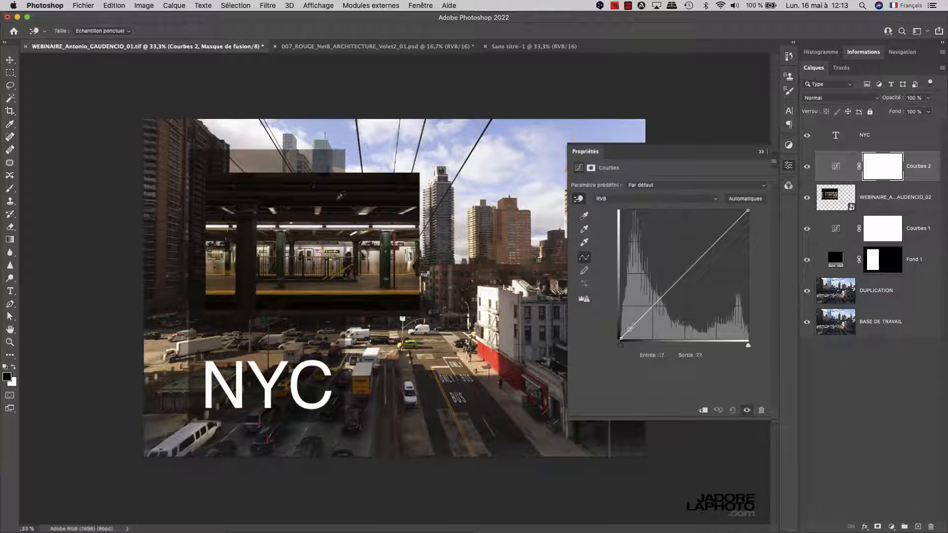
In Courbes 2, raise the Bleu channel midpoint to about input 109, output 129, and lower the Rouge midpoint to about input 130, output 116
left_click(672, 199)
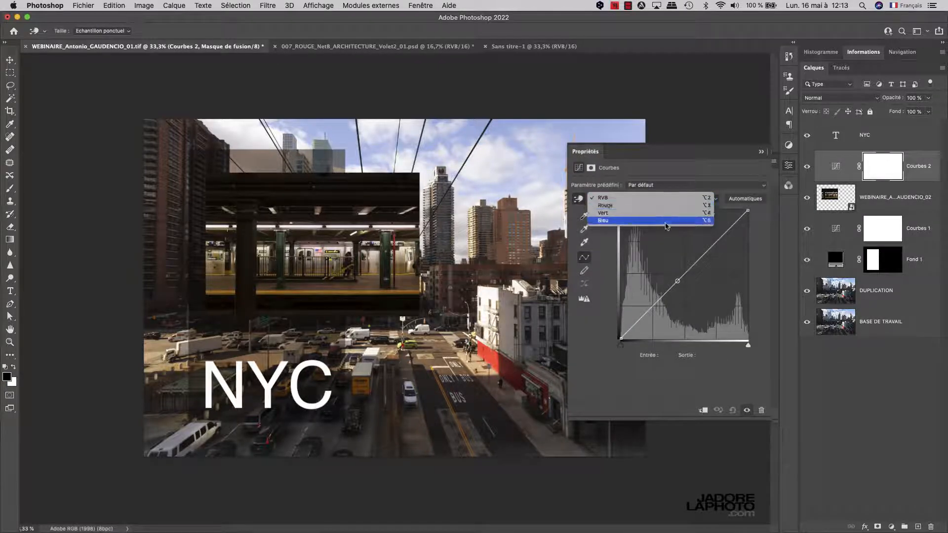
left_click(666, 221)
left_click_drag(678, 281, 676, 274)
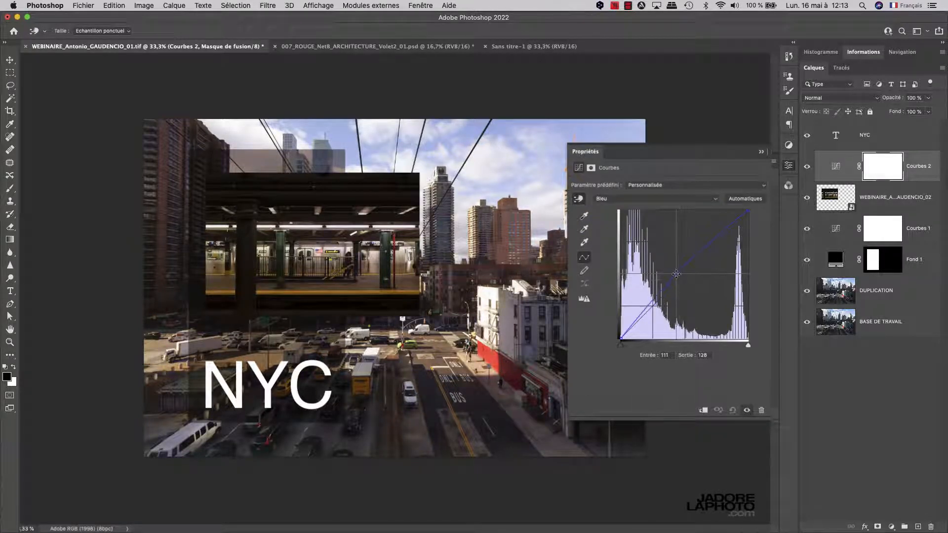
left_click(659, 200)
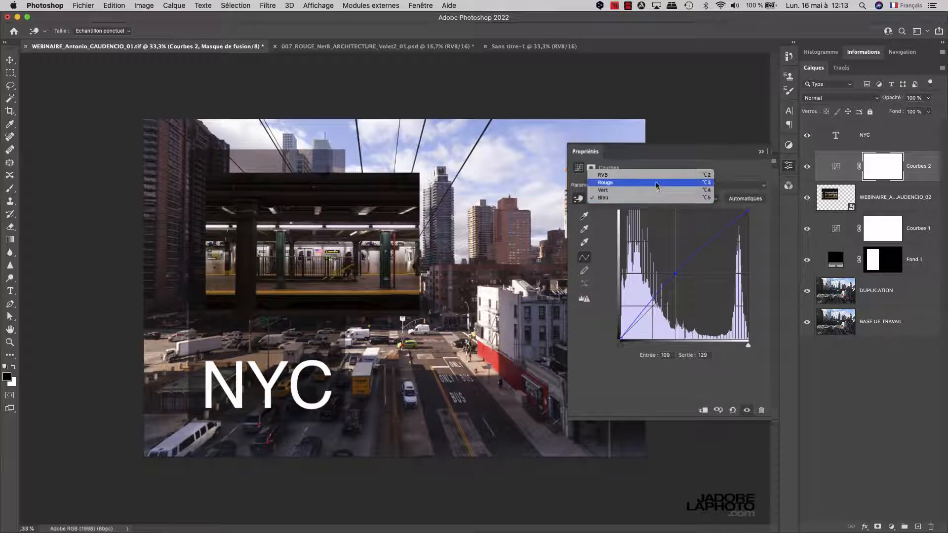
left_click(660, 183)
left_click(685, 280)
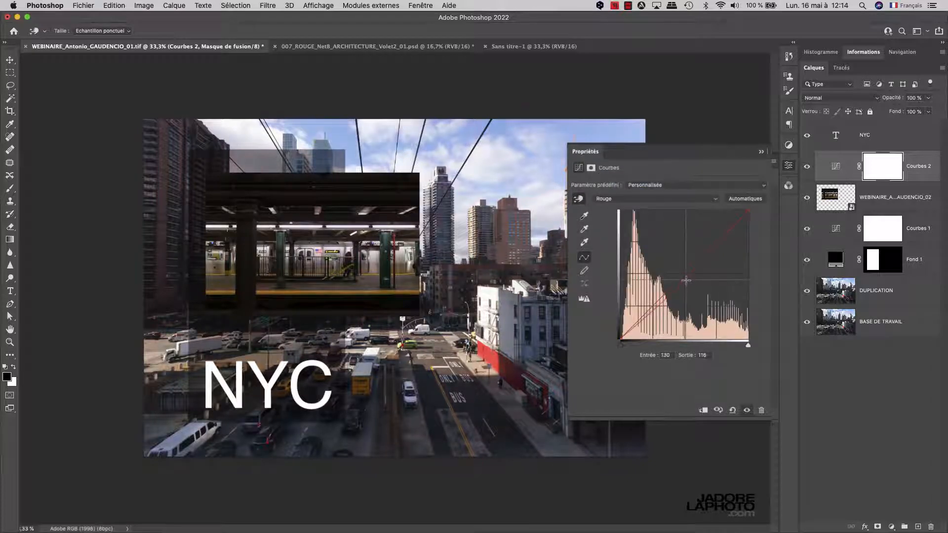
Toggle the visibility of Courbes 2 to compare the whole image with and without the colour correction, leaving it shown
left_click(807, 167)
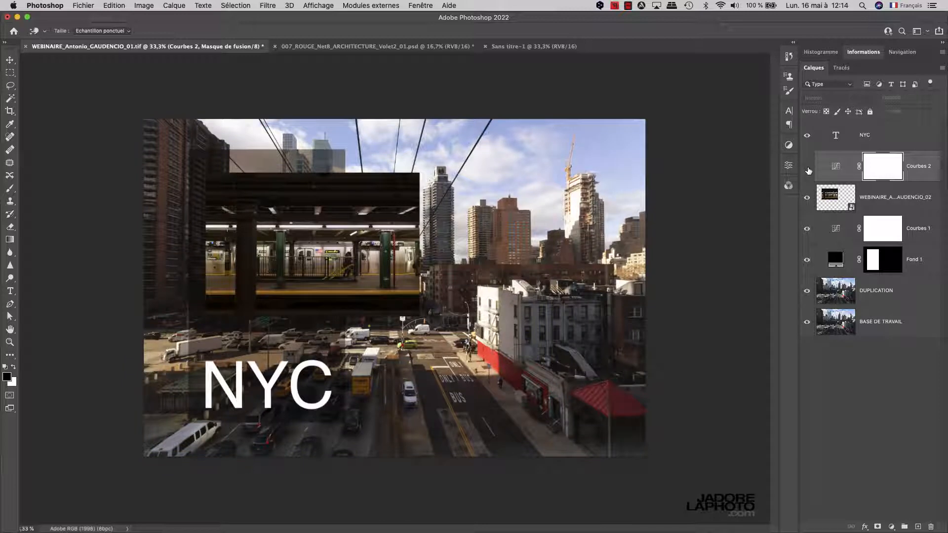
left_click(808, 168)
left_click(807, 168)
left_click(808, 168)
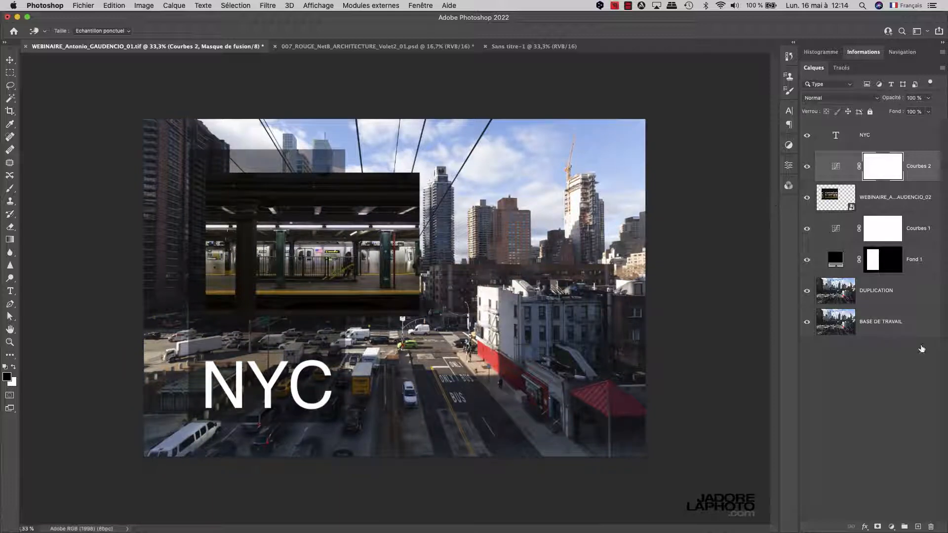
Clip the Courbes 2 adjustment to the subway photo layer directly beneath it with a clipping mask
key("v")
left_click(836, 168)
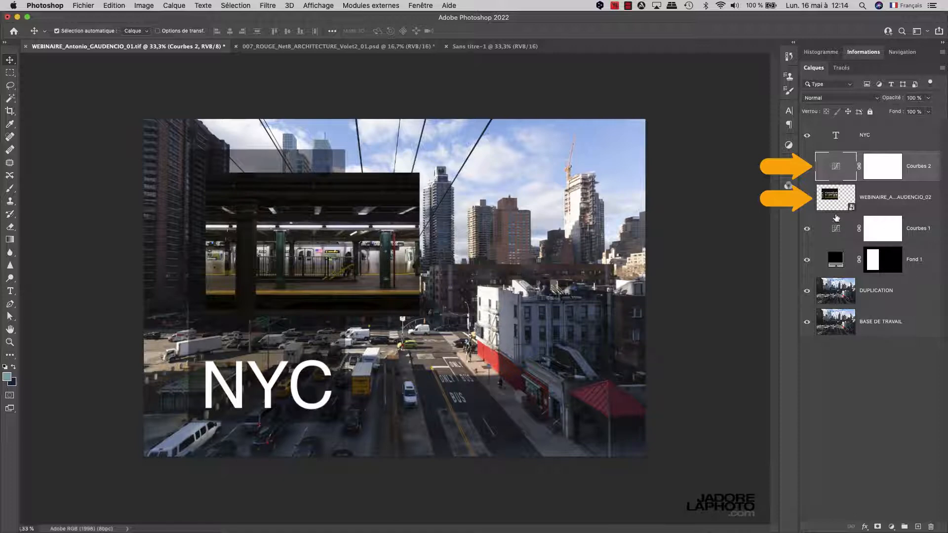
key("alt")
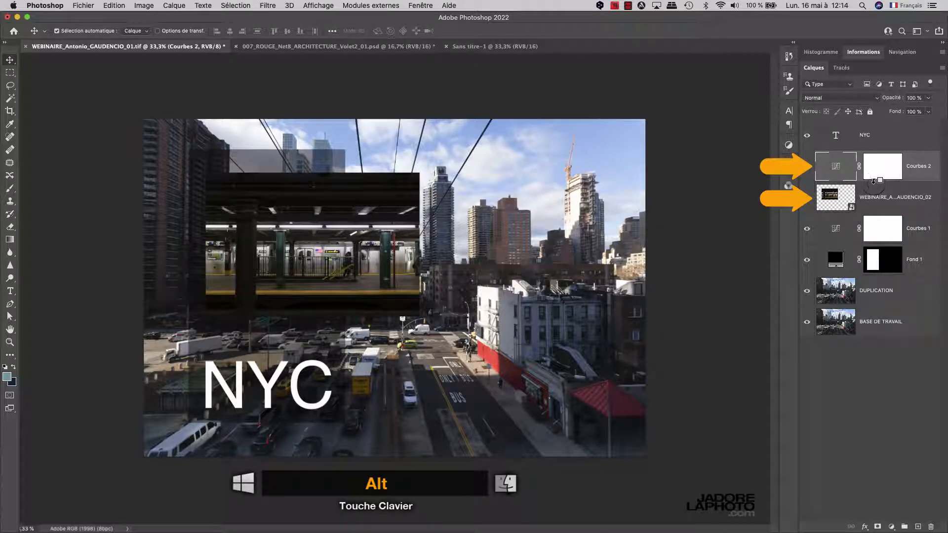
left_click(873, 182, "alt")
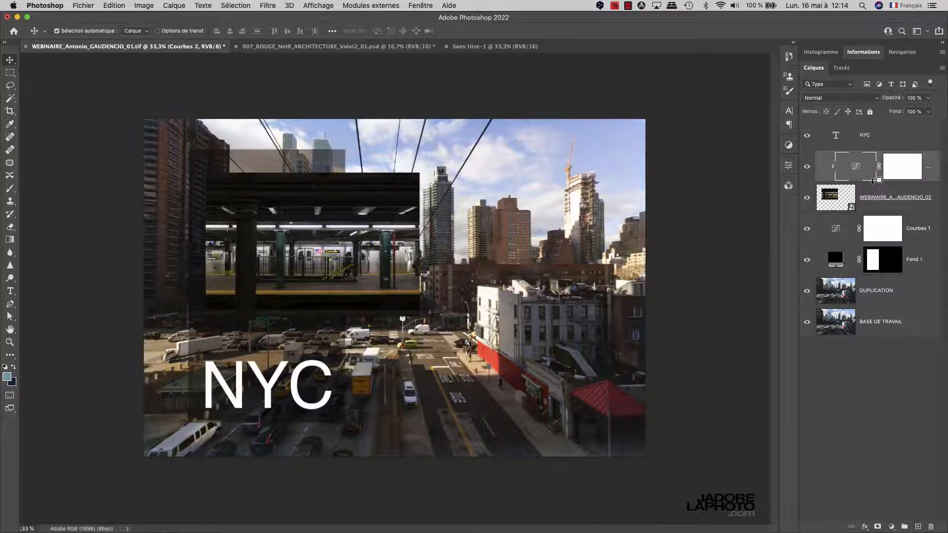
Toggle the clipped Courbes 2 layer to compare its effect on the subway photo, leaving it shown
left_click(807, 167)
left_click(807, 168)
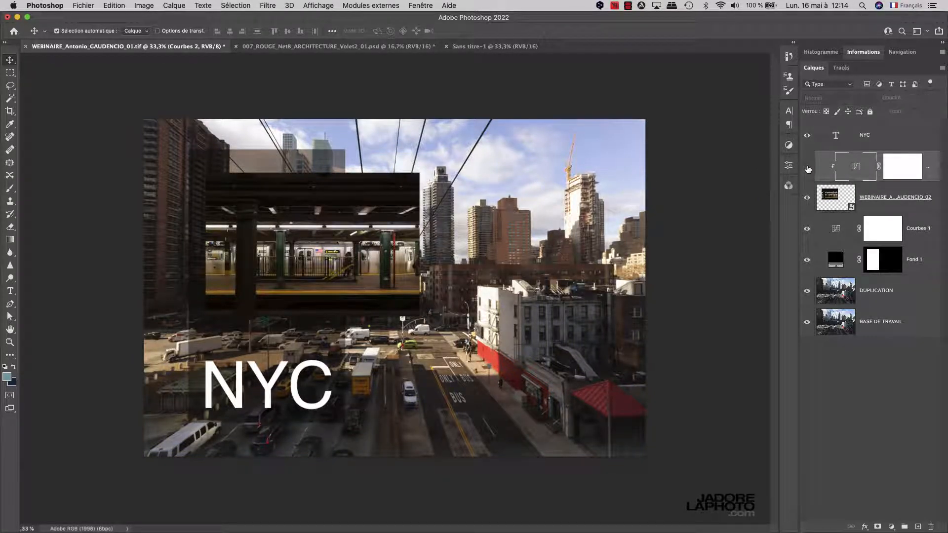
left_click(807, 168)
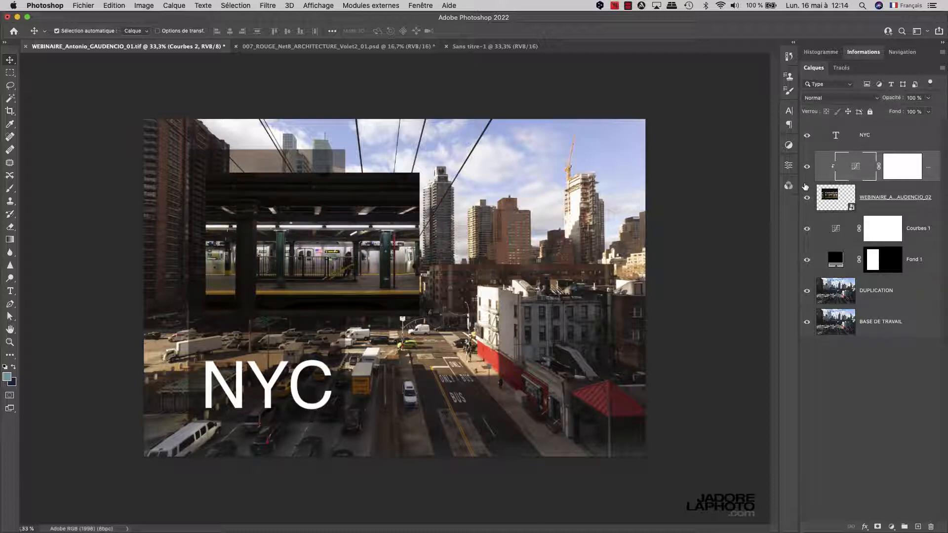